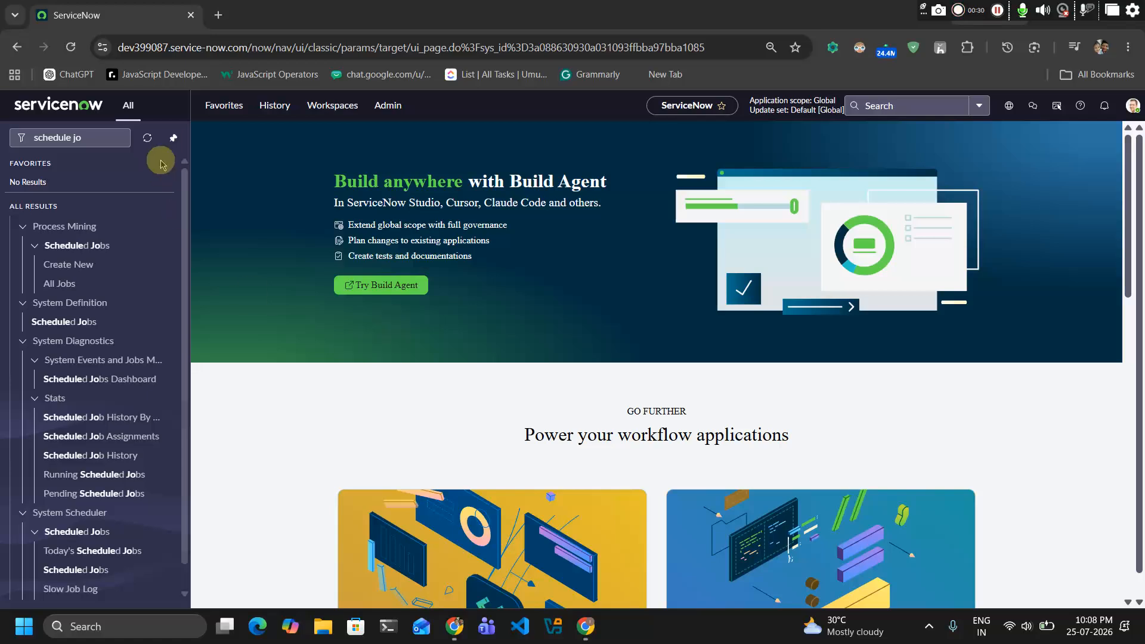
Filter the navigator for "class mana" and open the CI Class Manager
left_click_drag(117, 142, 5, 152)
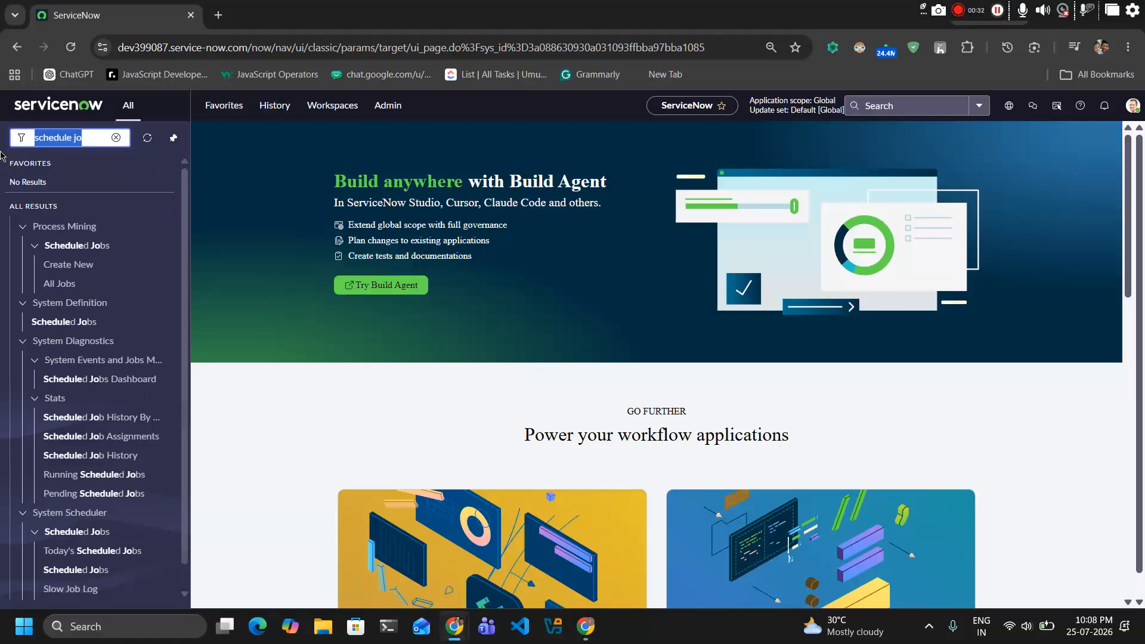
type("class mana")
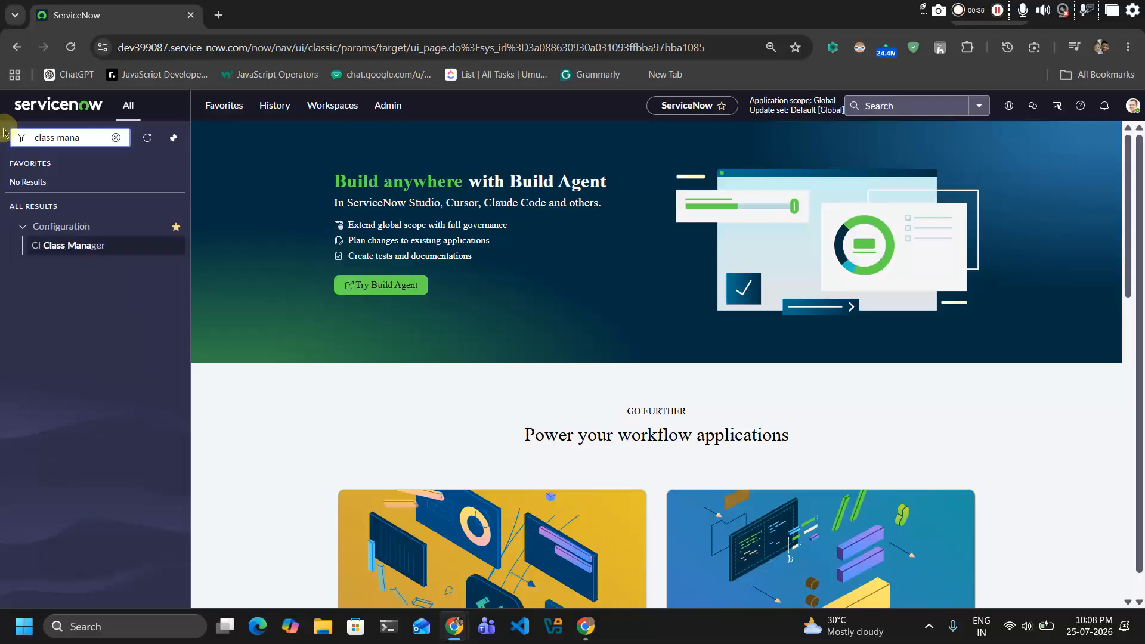
left_click(35, 245)
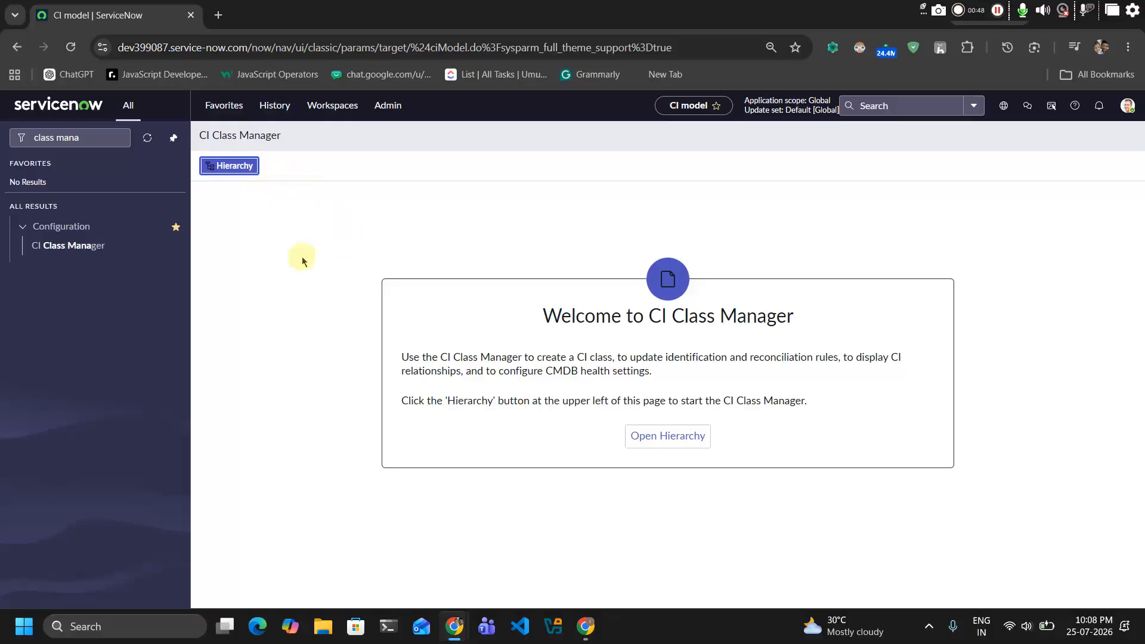
Search the CI class hierarchy for "linux" and open the Linux Server class
left_click(205, 169)
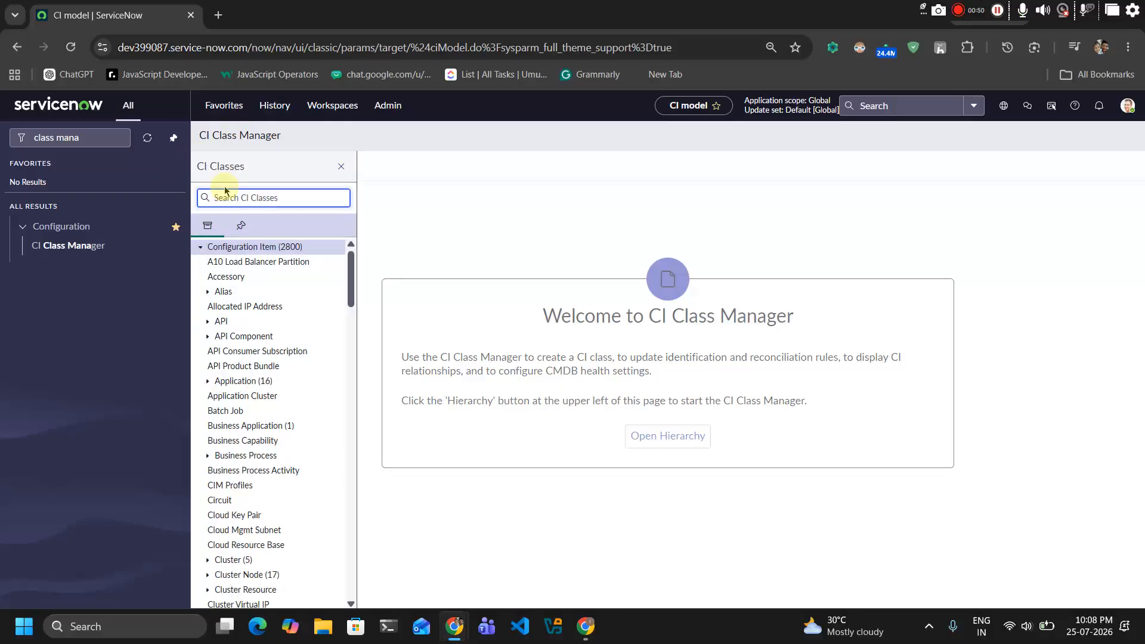
type("linux")
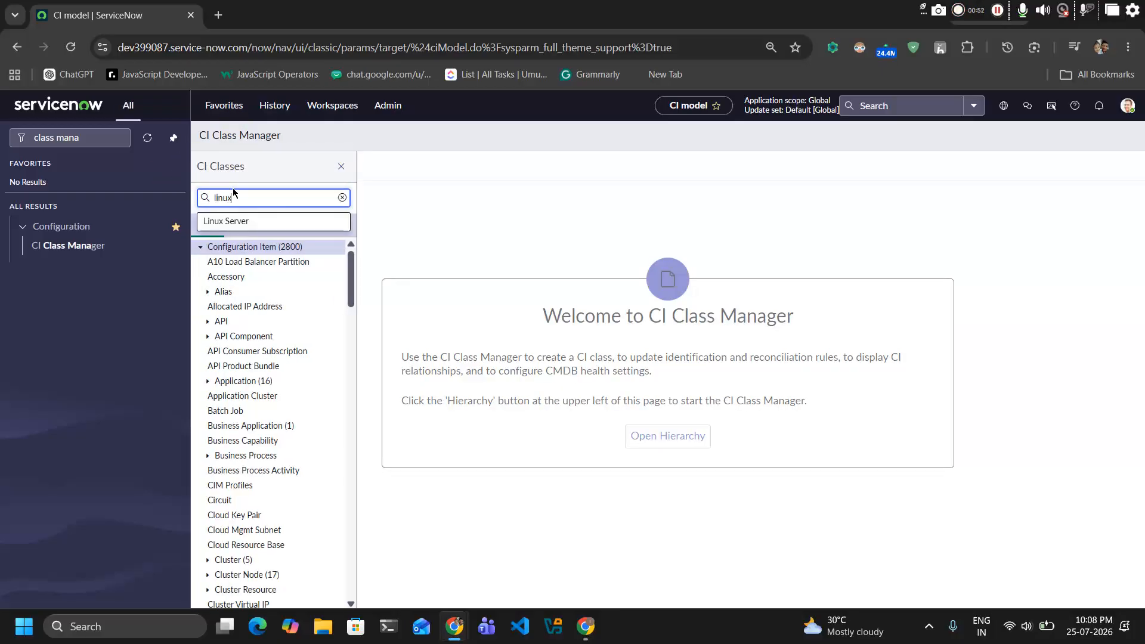
left_click(226, 222)
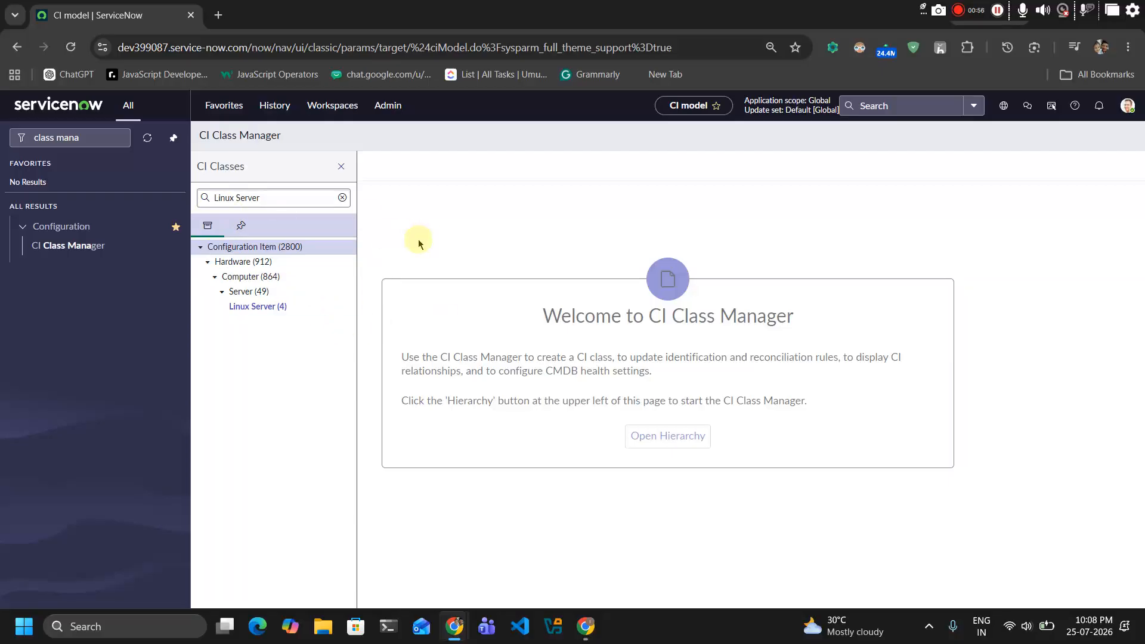
left_click(272, 307)
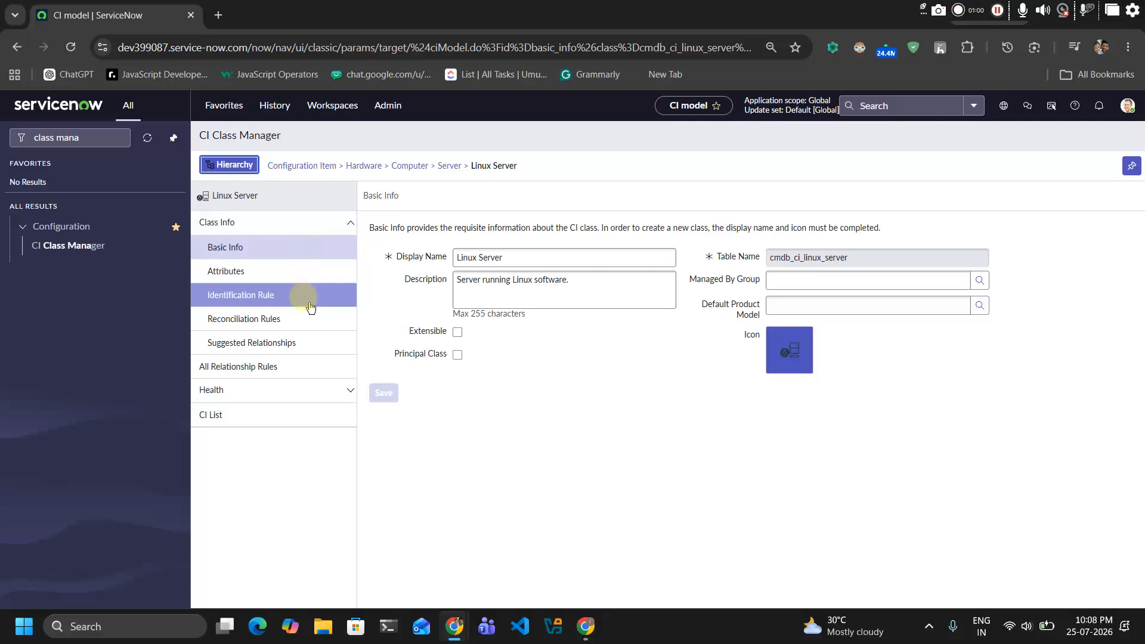
Examine the Linux Server class's attributes and its identification rule, including the identifier entries and related entries
left_click(298, 269)
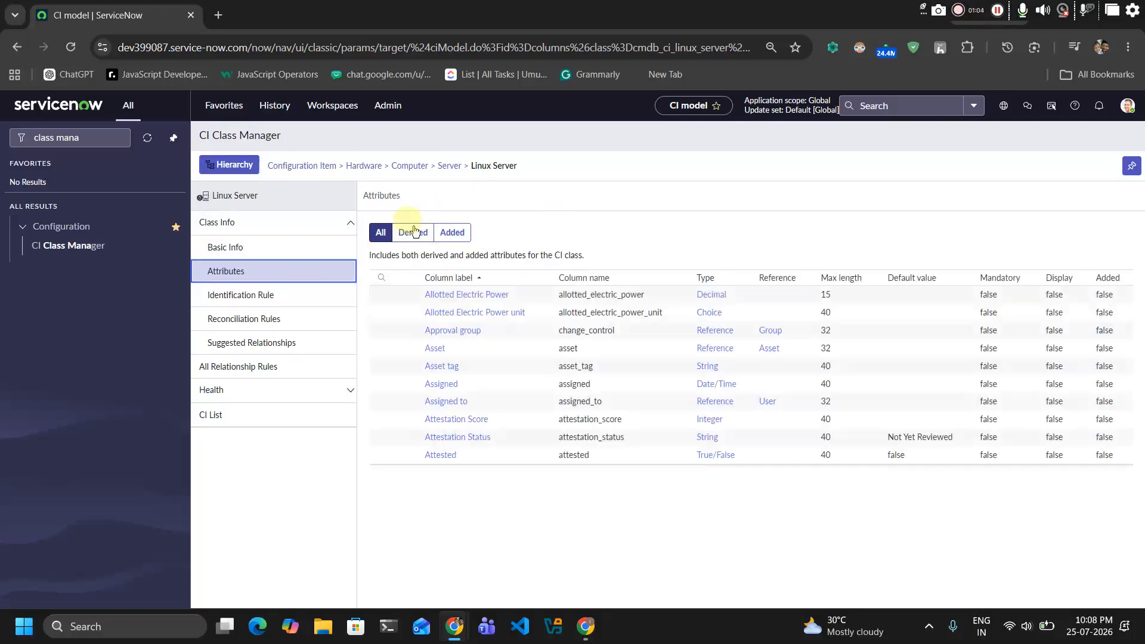
left_click(278, 295)
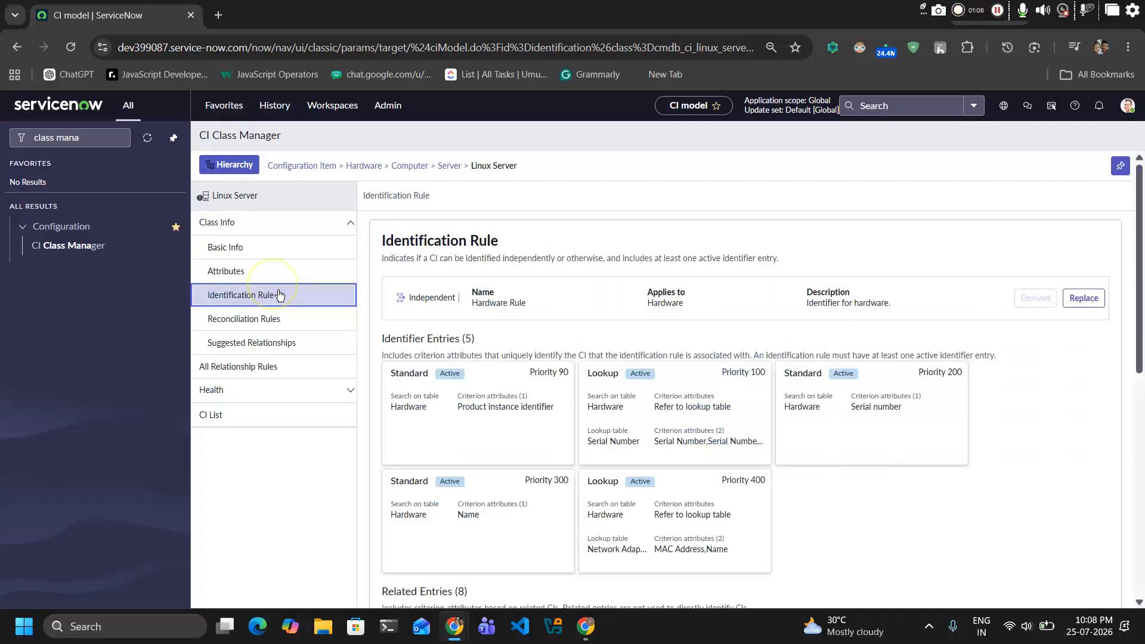
scroll(523, 408, "down", 1)
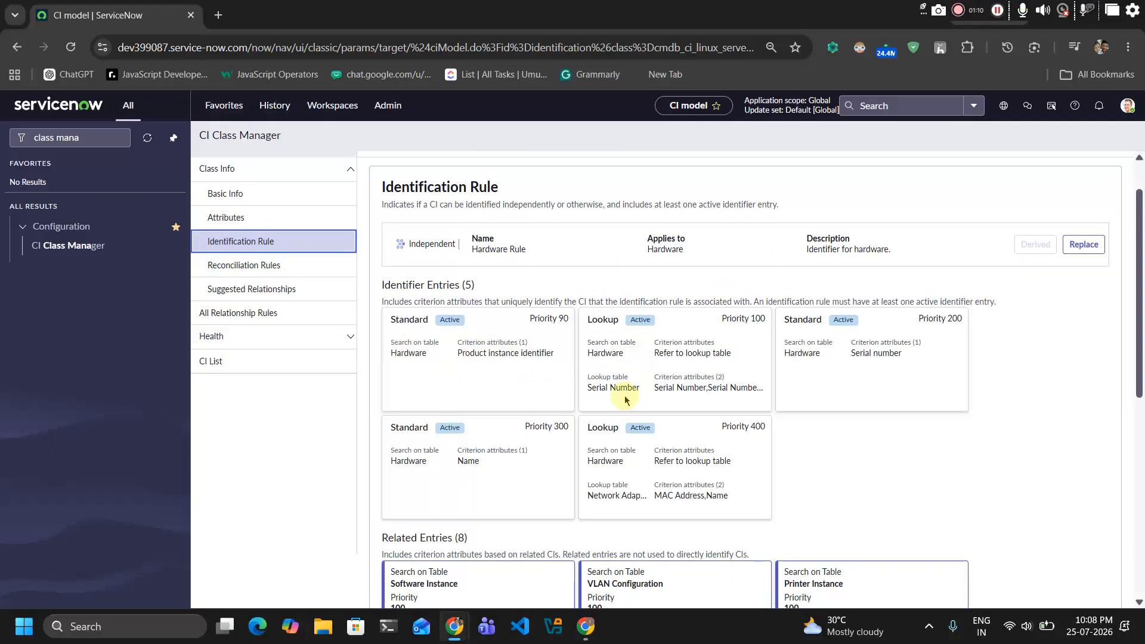
scroll(617, 503, "down", 3)
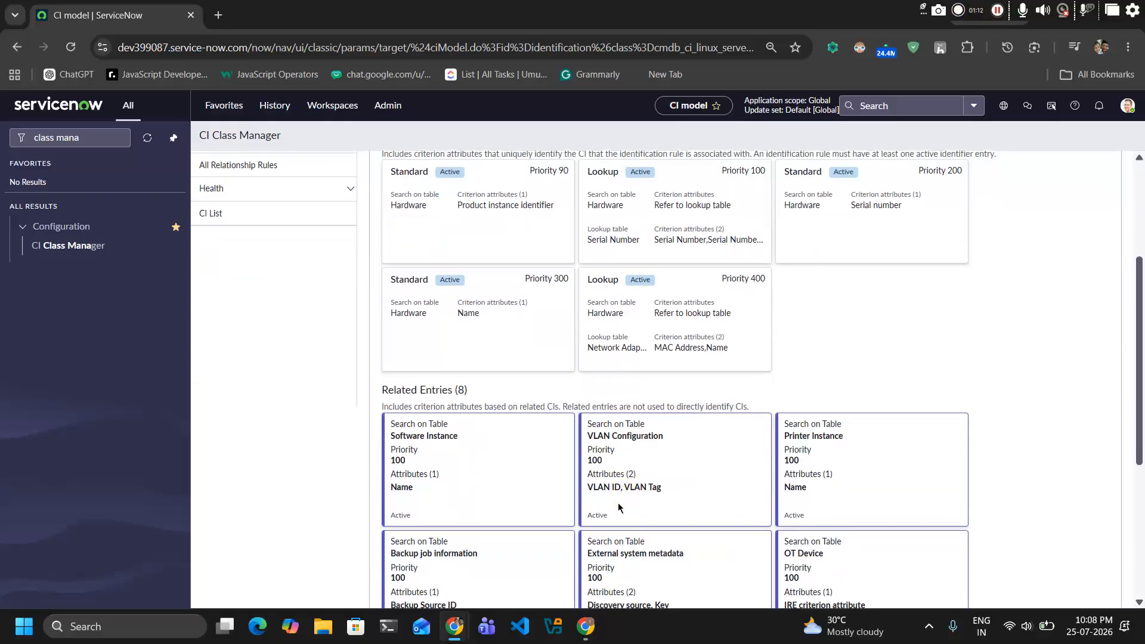
scroll(618, 502, "down", 3)
scroll(506, 372, "up", 2)
scroll(453, 405, "up", 5)
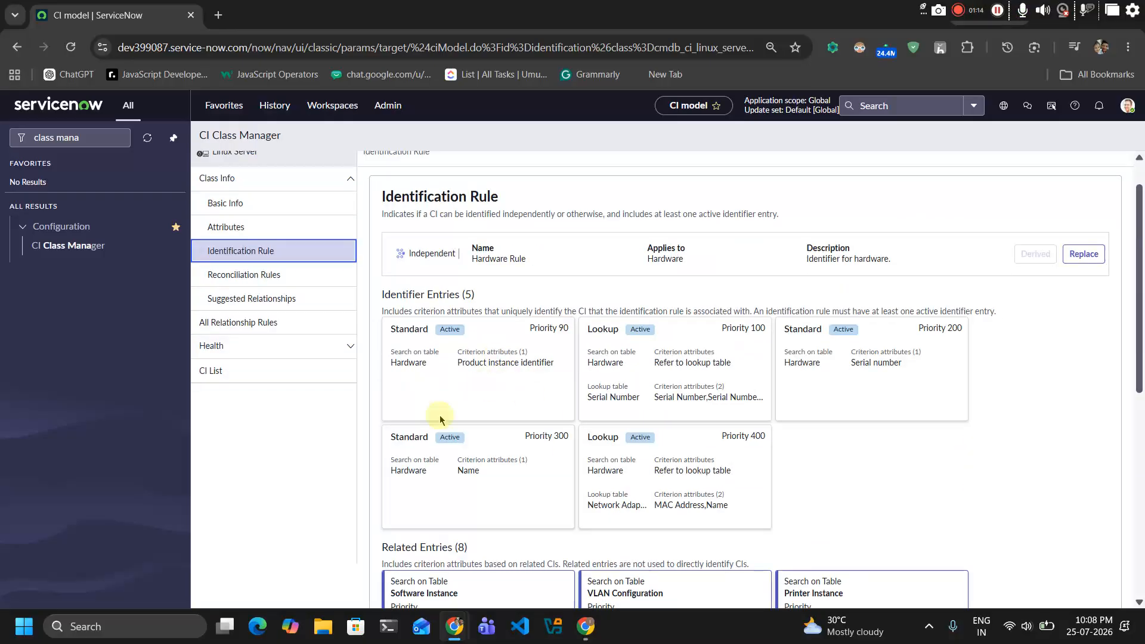
scroll(417, 429, "down", 4)
scroll(388, 396, "up", 2)
scroll(388, 392, "up", 3)
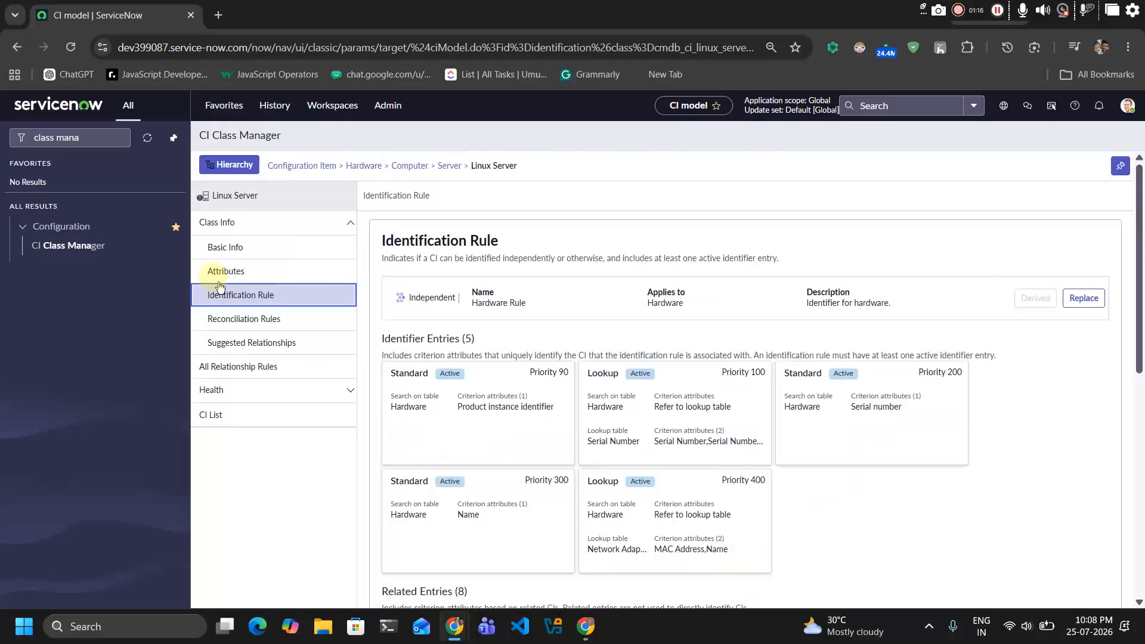
Open the Linux Server class's reconciliation rules and start a new static reconciliation rule
left_click(216, 318)
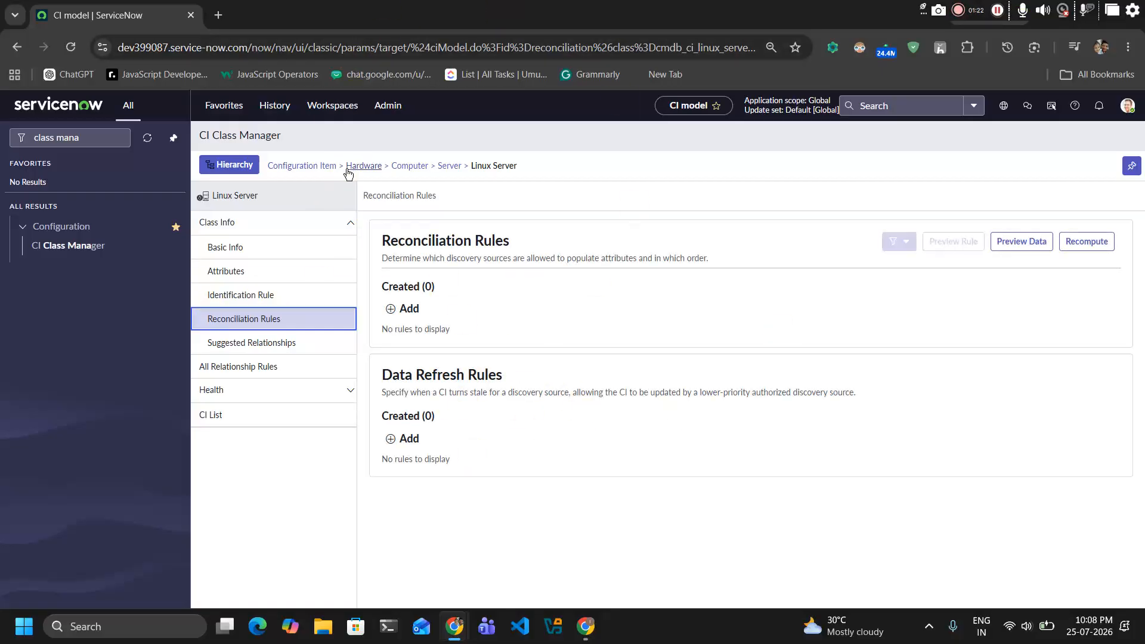
left_click(405, 310)
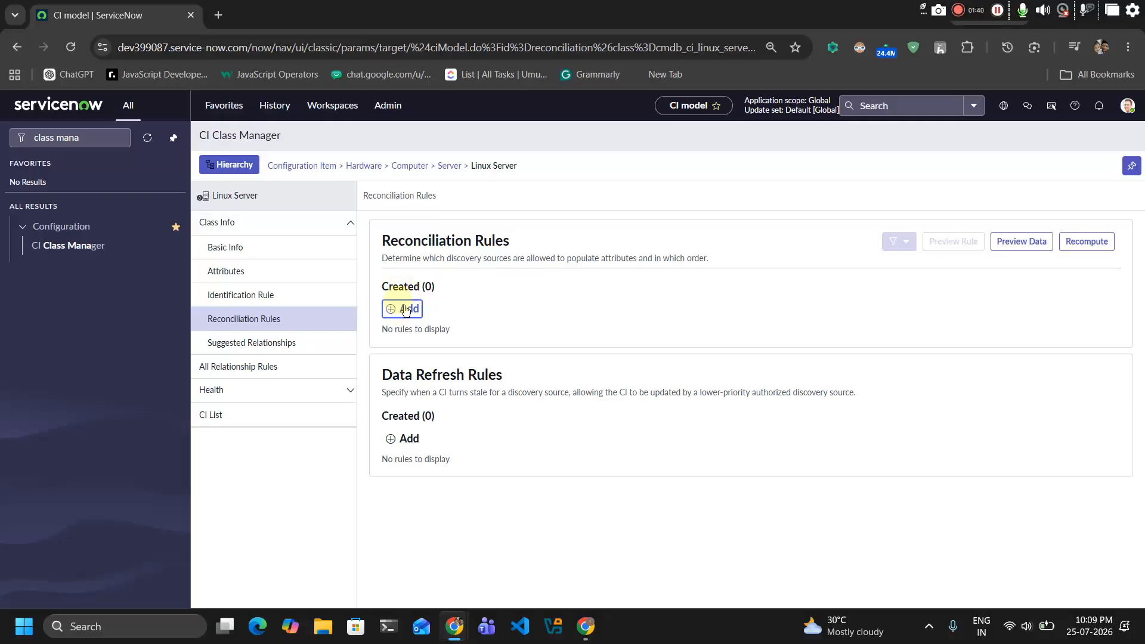
left_click(404, 308)
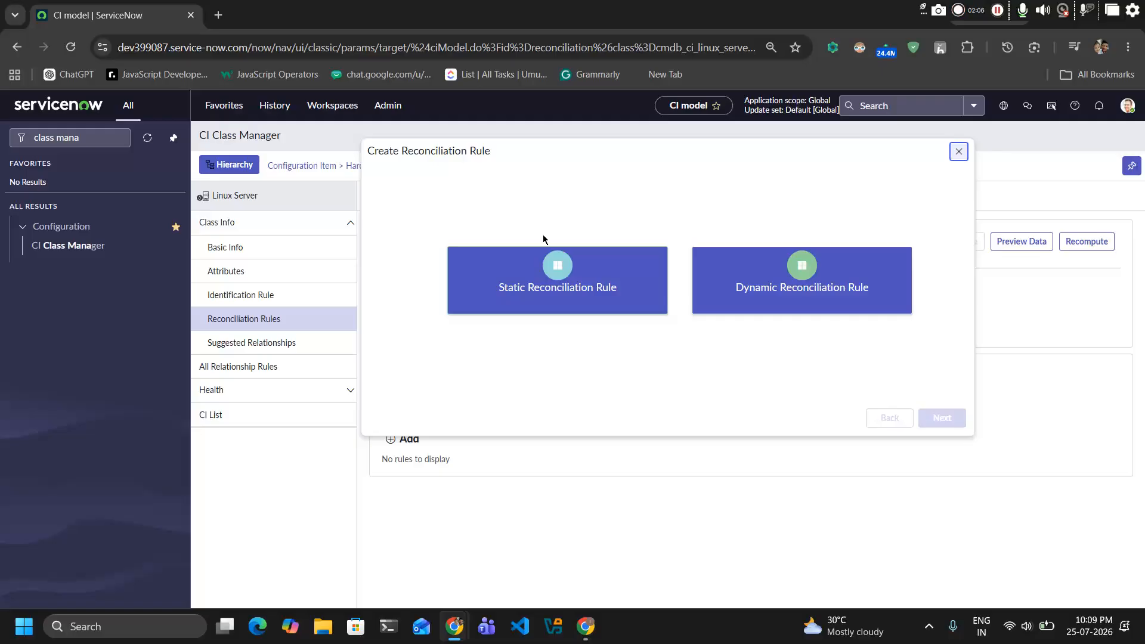
left_click(531, 256)
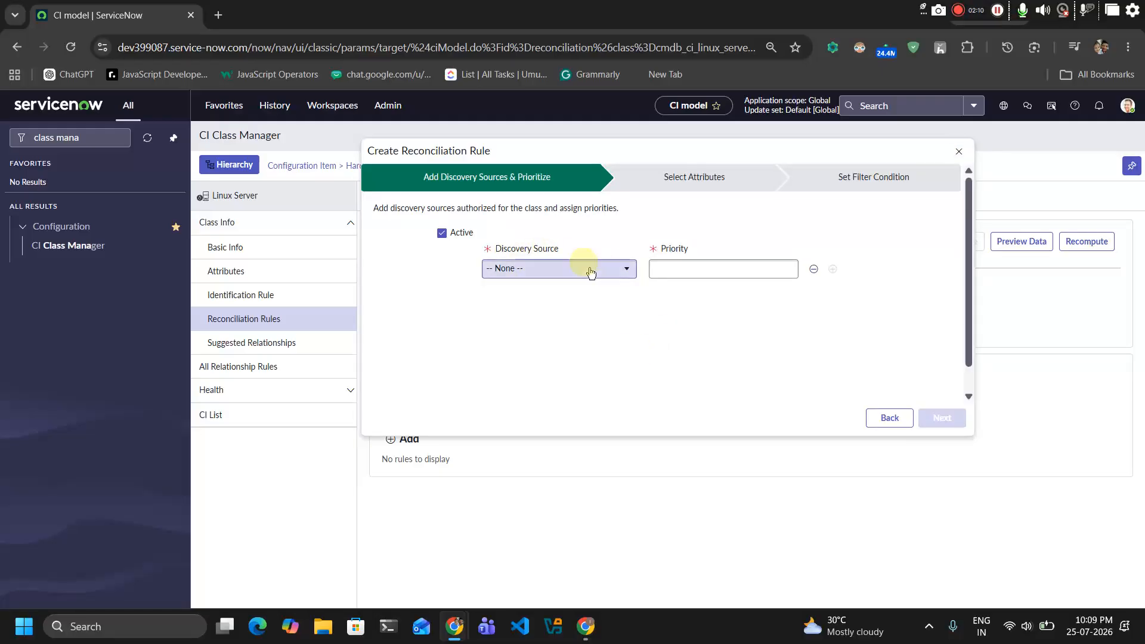
Authorize the ServiceNow discovery source with priority 100 for the static rule and continue to attribute selection
left_click(590, 270)
scroll(547, 386, "down", 5)
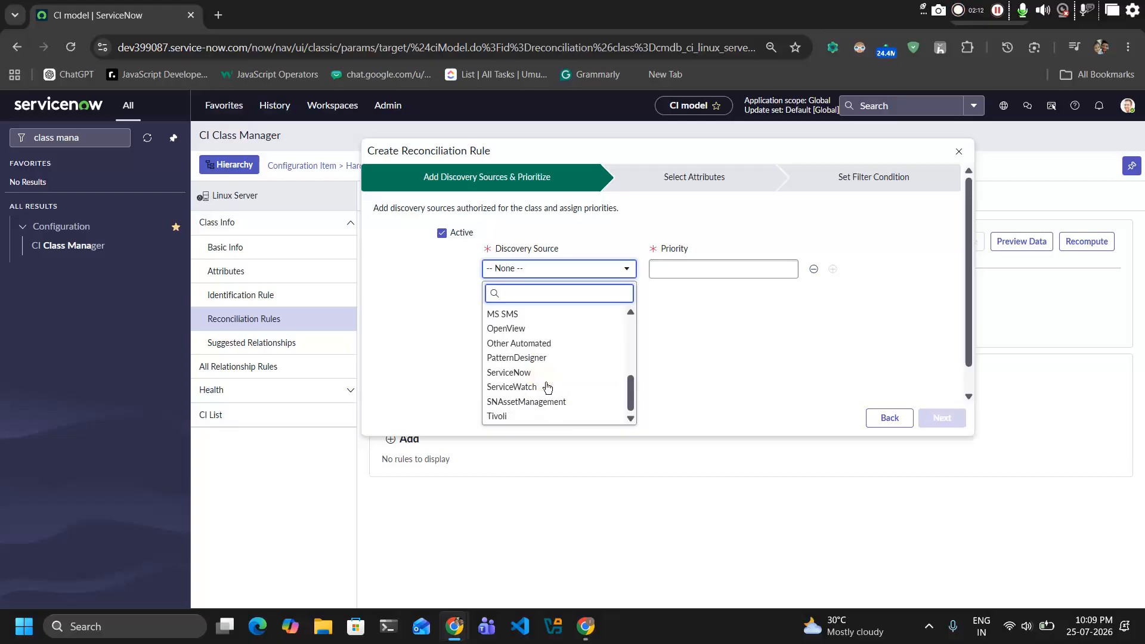
left_click(554, 372)
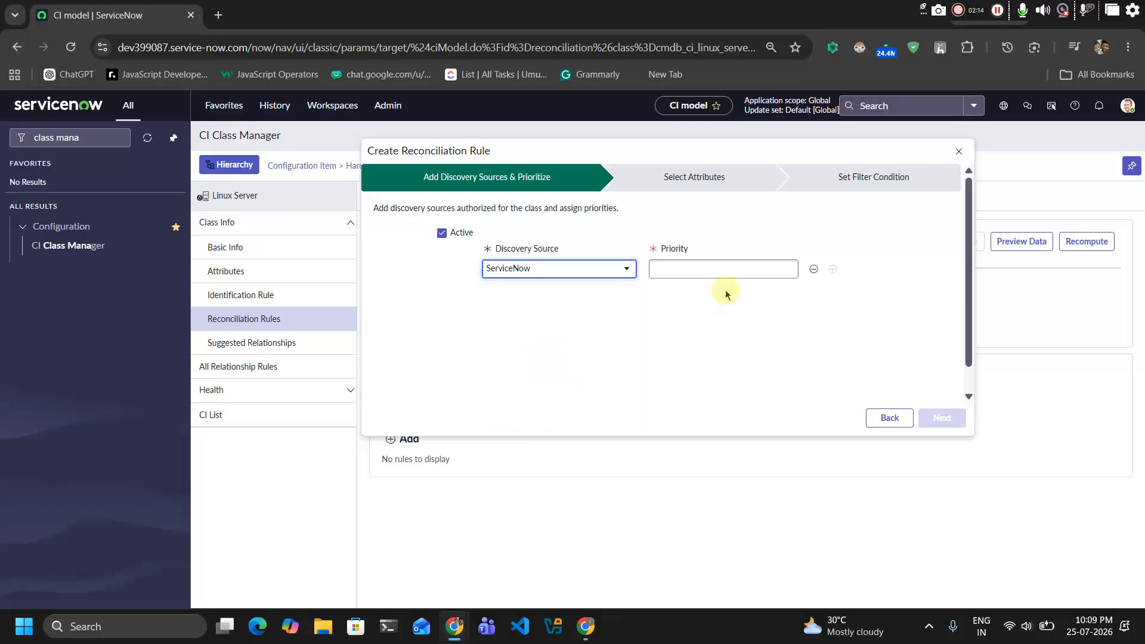
left_click(726, 269)
type("100")
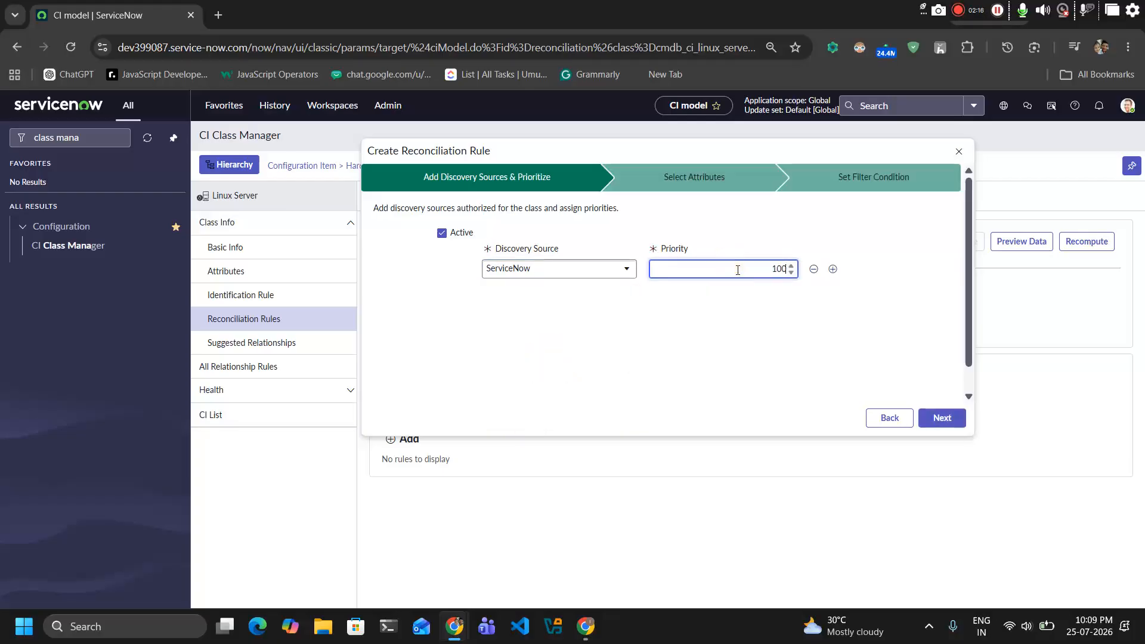
left_click(923, 412)
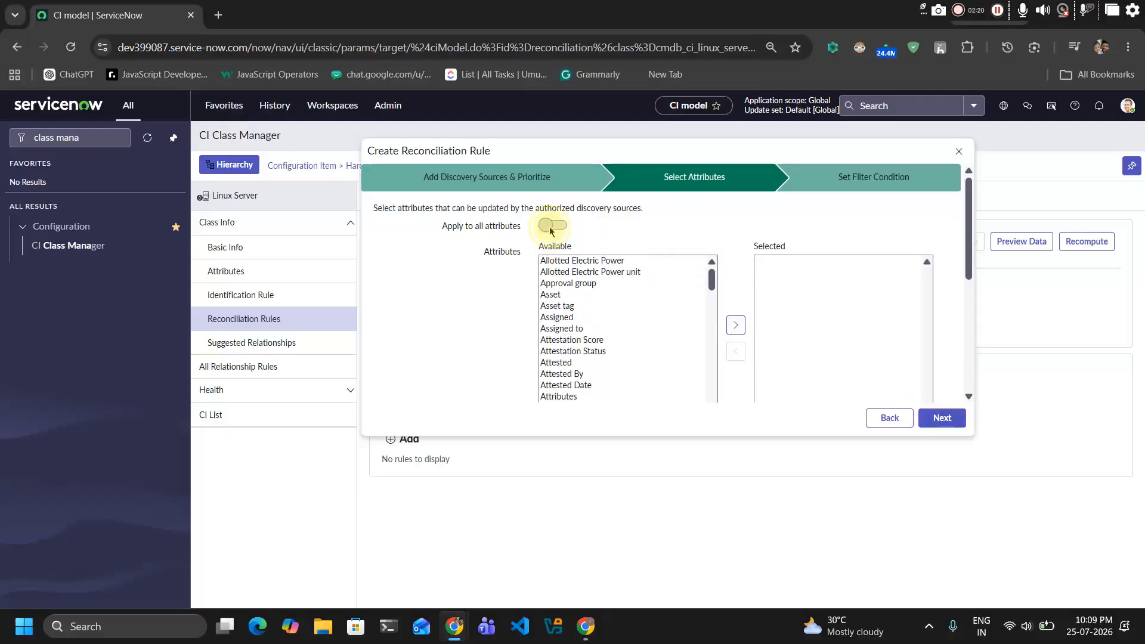
Apply the static reconciliation rule to all attributes and save it without a filter condition
left_click(549, 230)
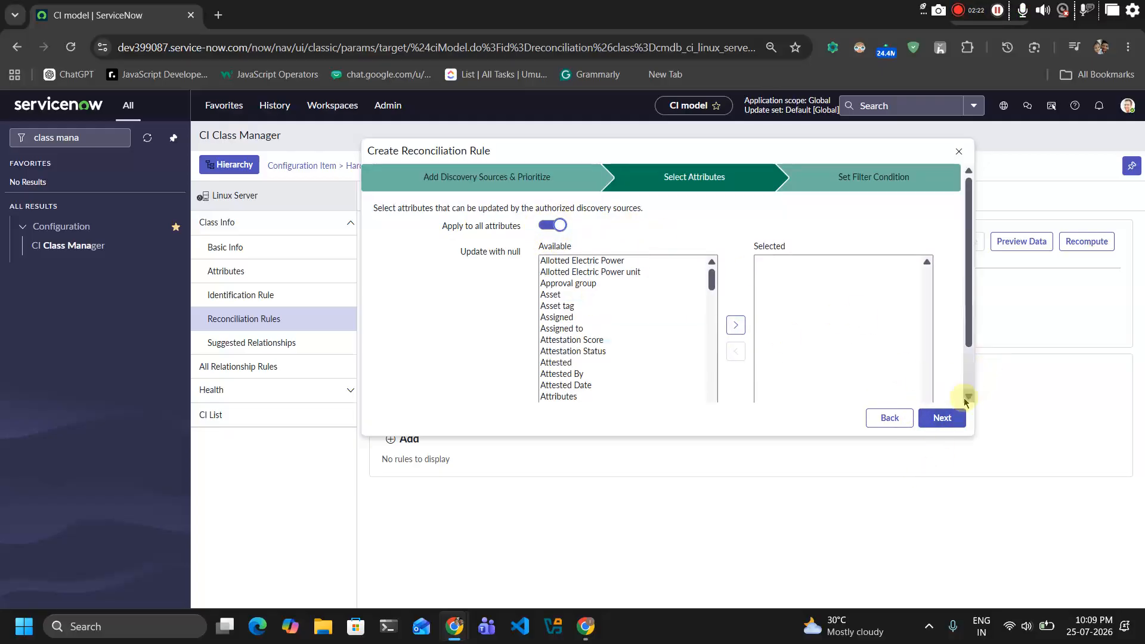
left_click(939, 419)
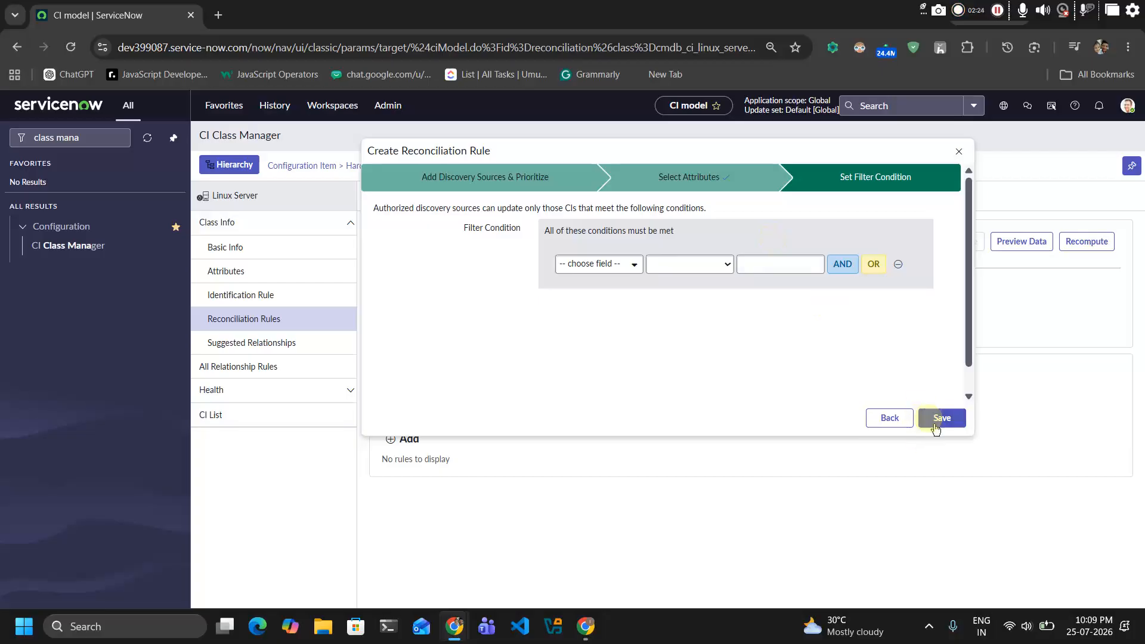
left_click(937, 419)
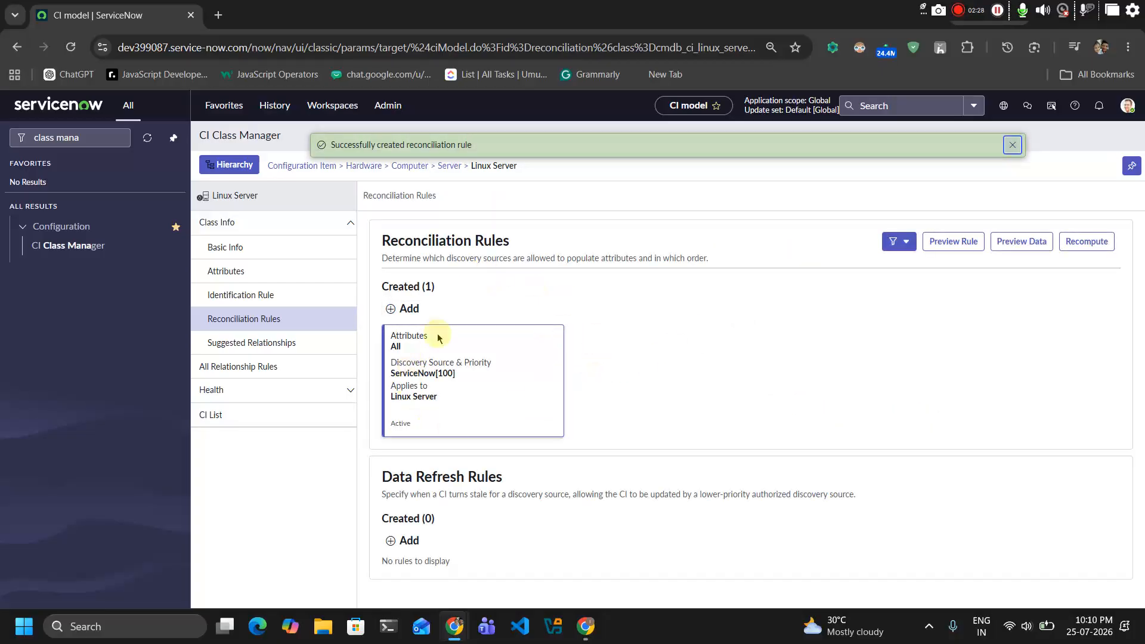
Review the attribute and discovery source filter options for the reconciliation rules
left_click(898, 242)
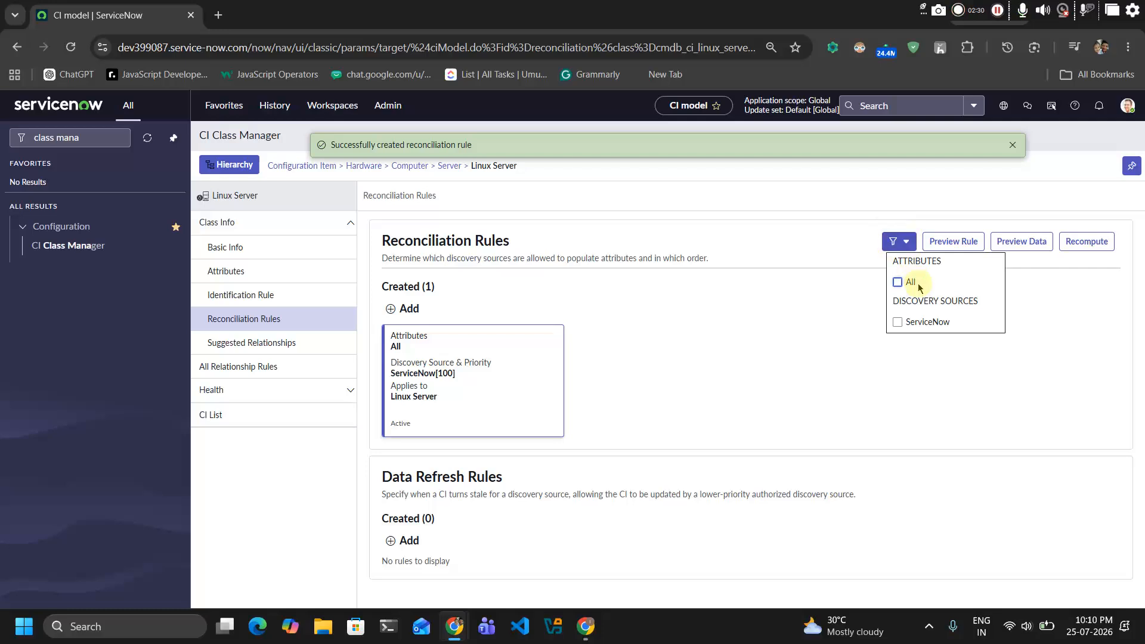
left_click(813, 251)
left_click(894, 242)
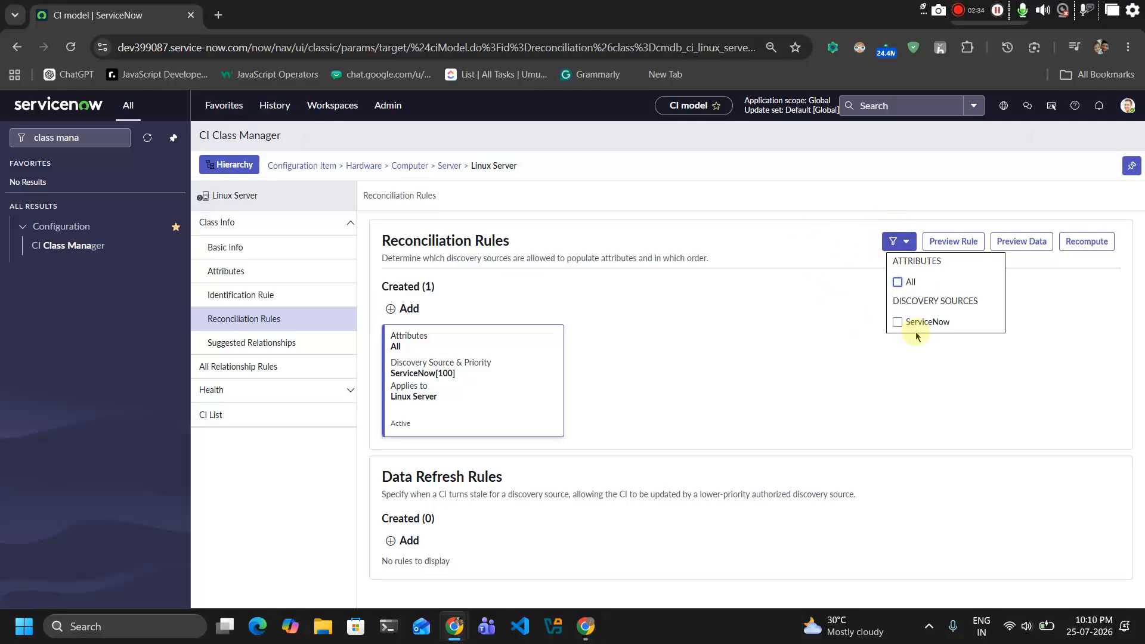
left_click(864, 275)
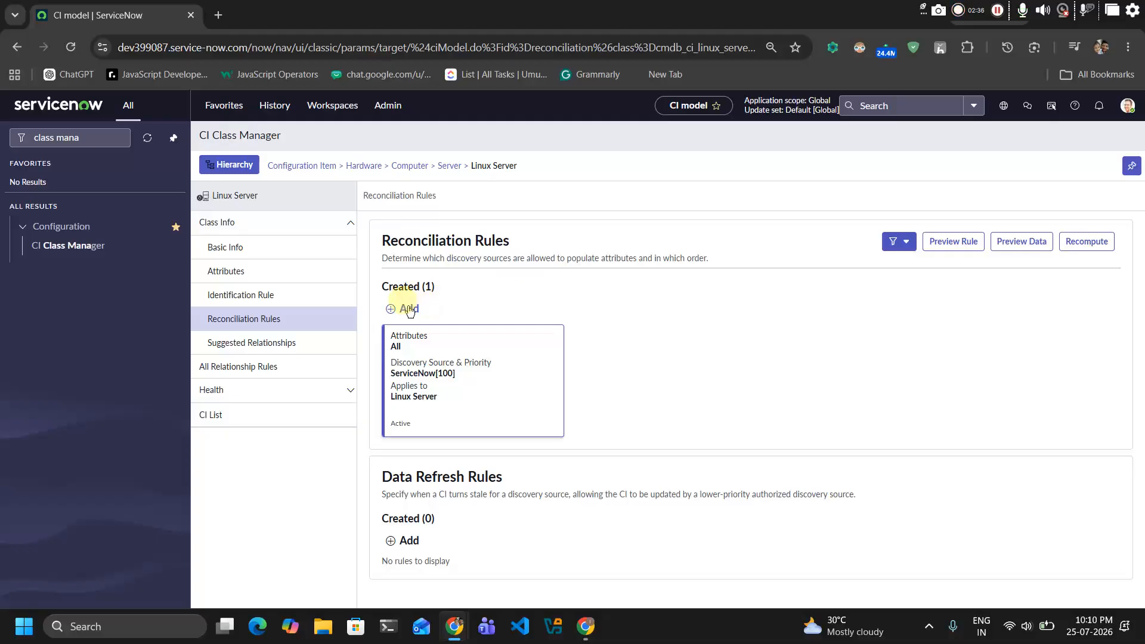
left_click(894, 242)
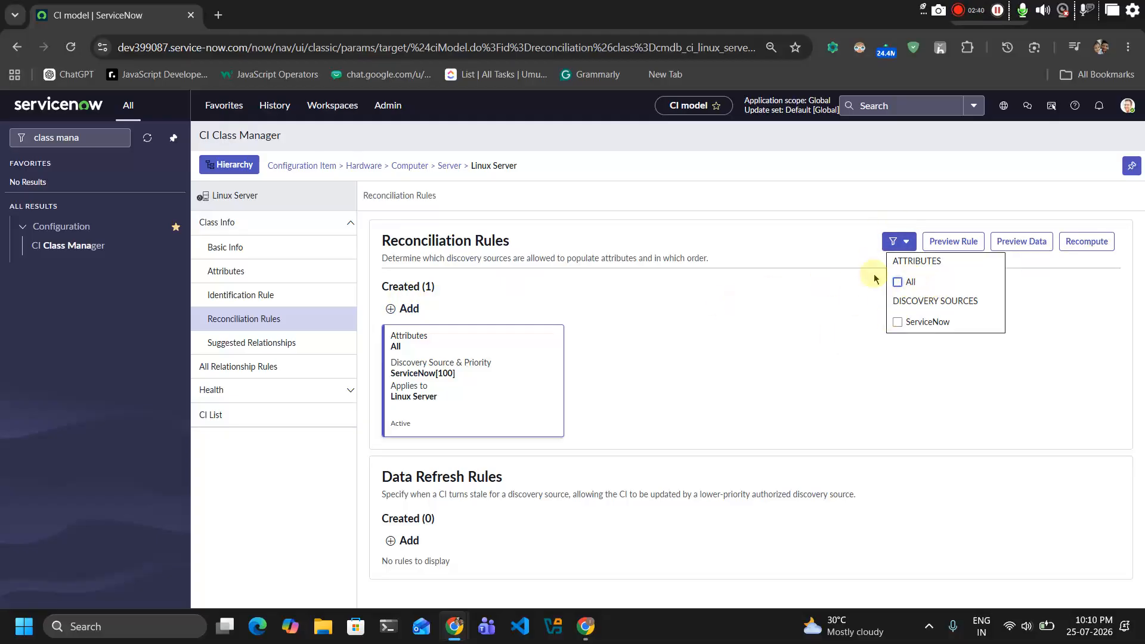
Start a new dynamic reconciliation rule for Linux Server and view the available dynamic rule types
left_click(406, 308)
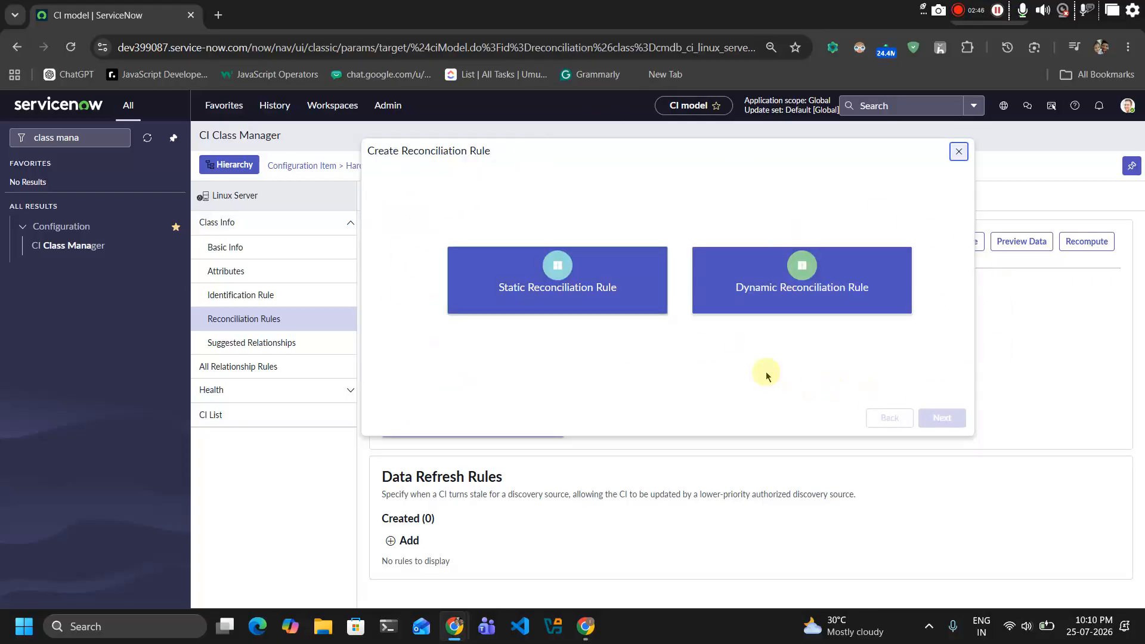
left_click(795, 301)
left_click(522, 272)
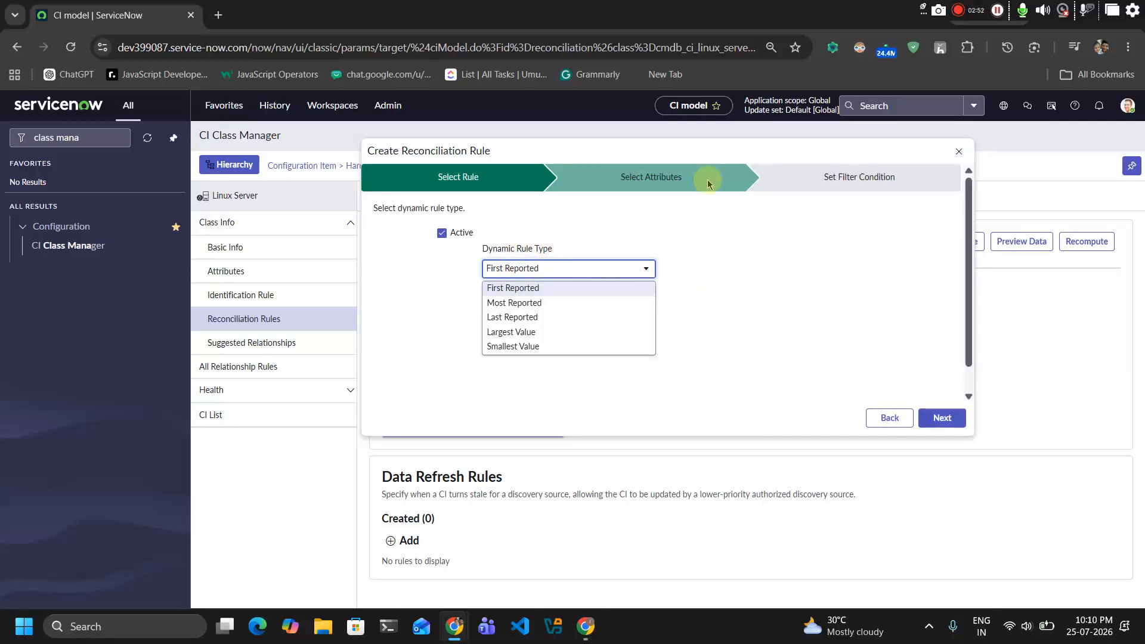
left_click(639, 239)
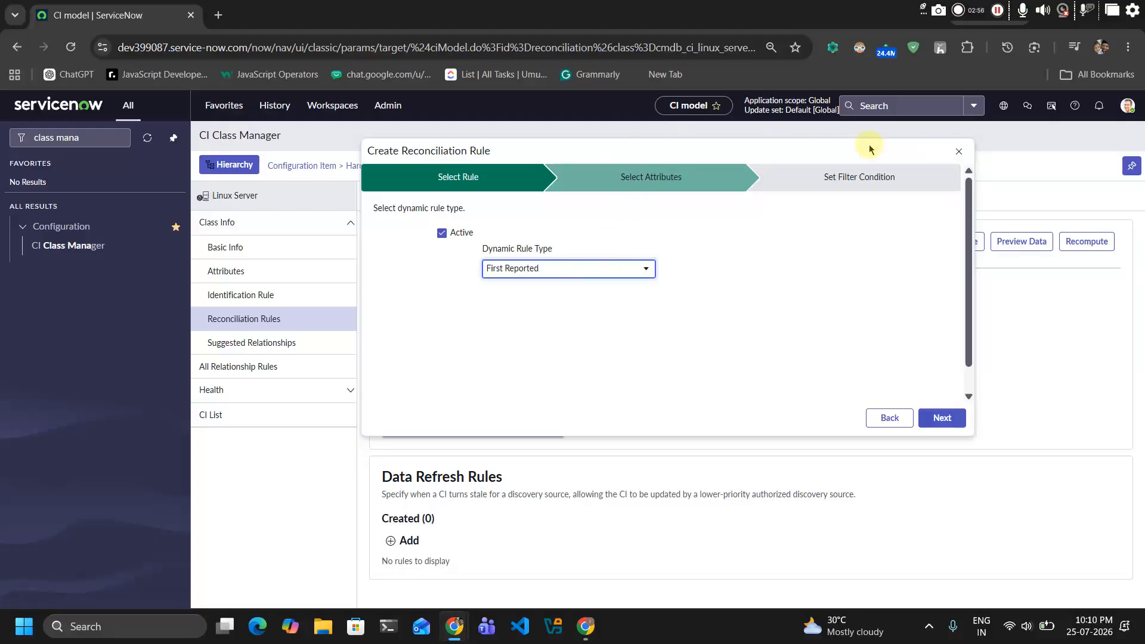
left_click_drag(869, 148, 816, 275)
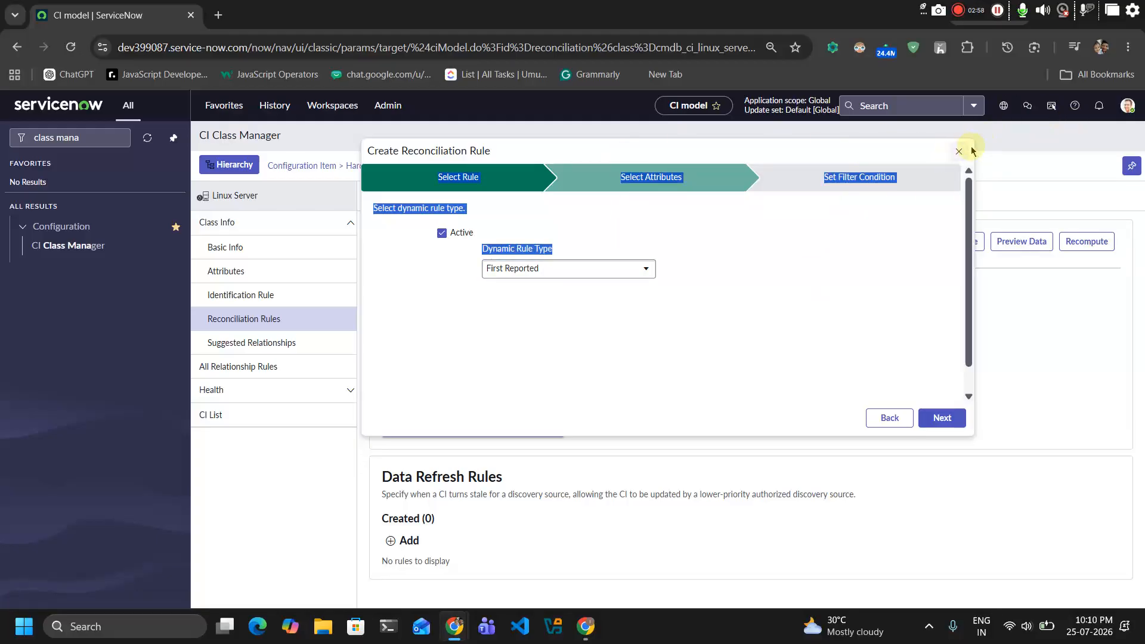
left_click(888, 242)
Try the Largest Value and Last Reported dynamic rule types, and check the attributes offered for Last Reported
left_click(612, 268)
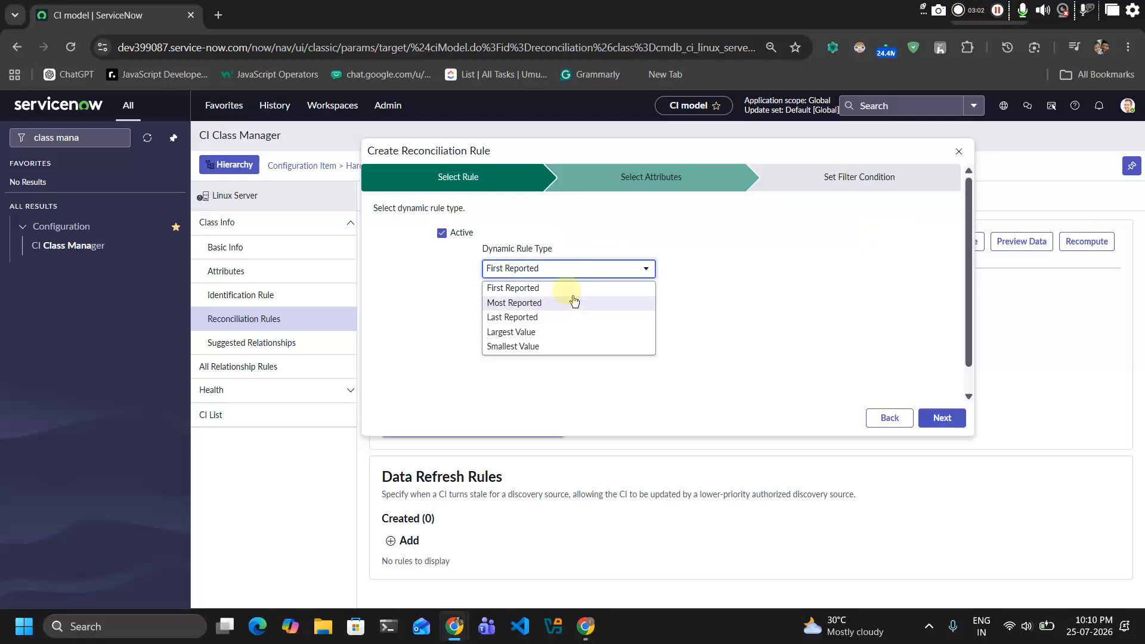
left_click(558, 338)
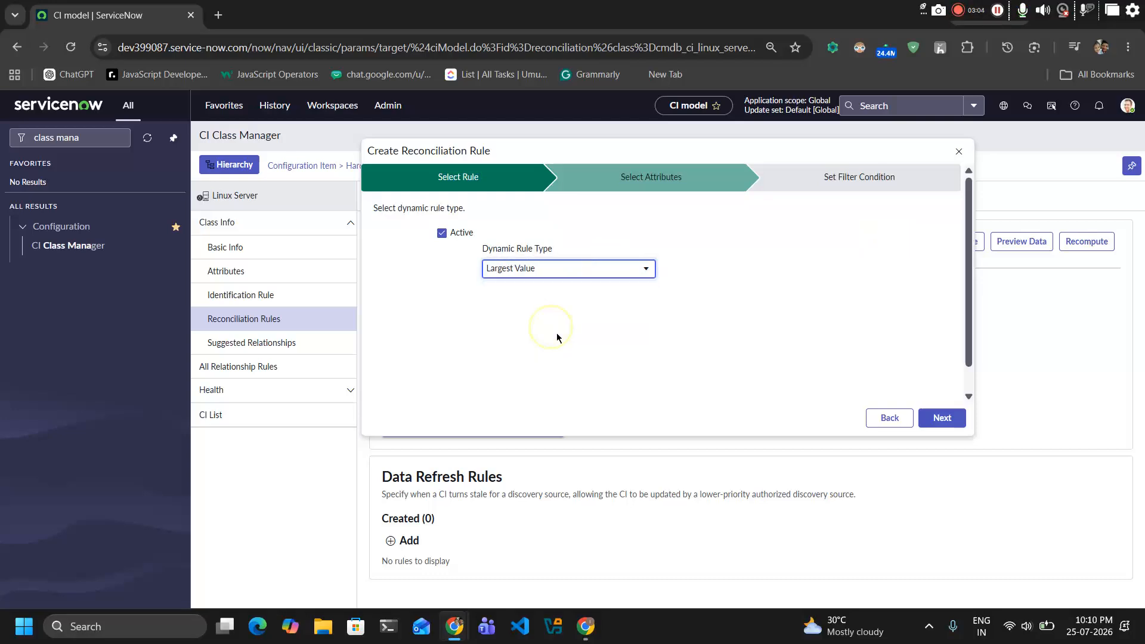
left_click(613, 269)
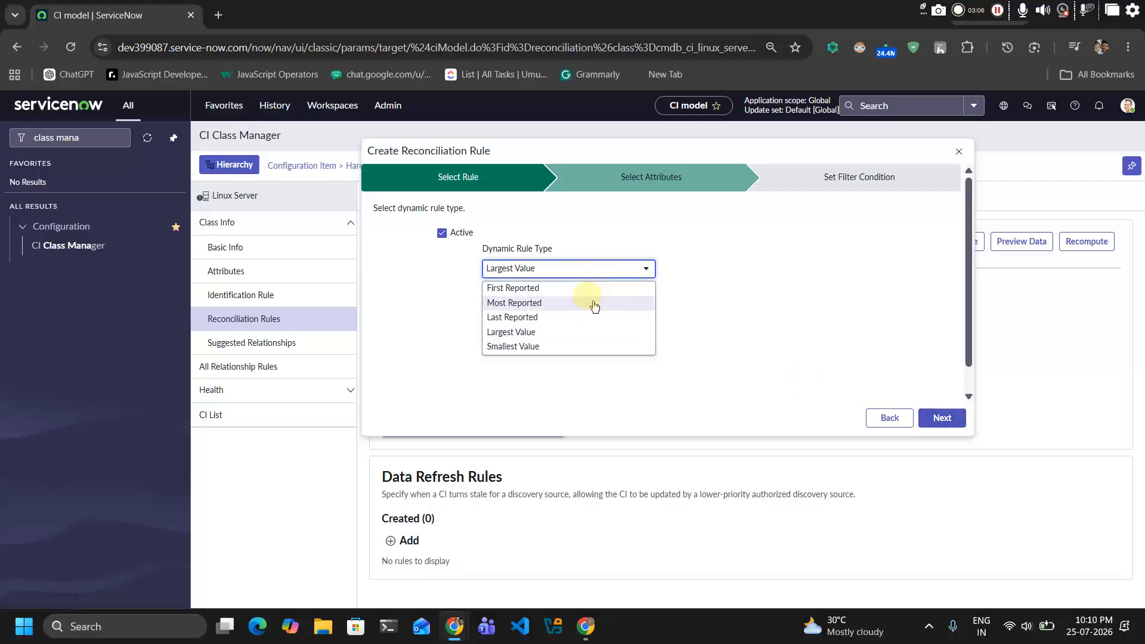
left_click(562, 320)
left_click(955, 426)
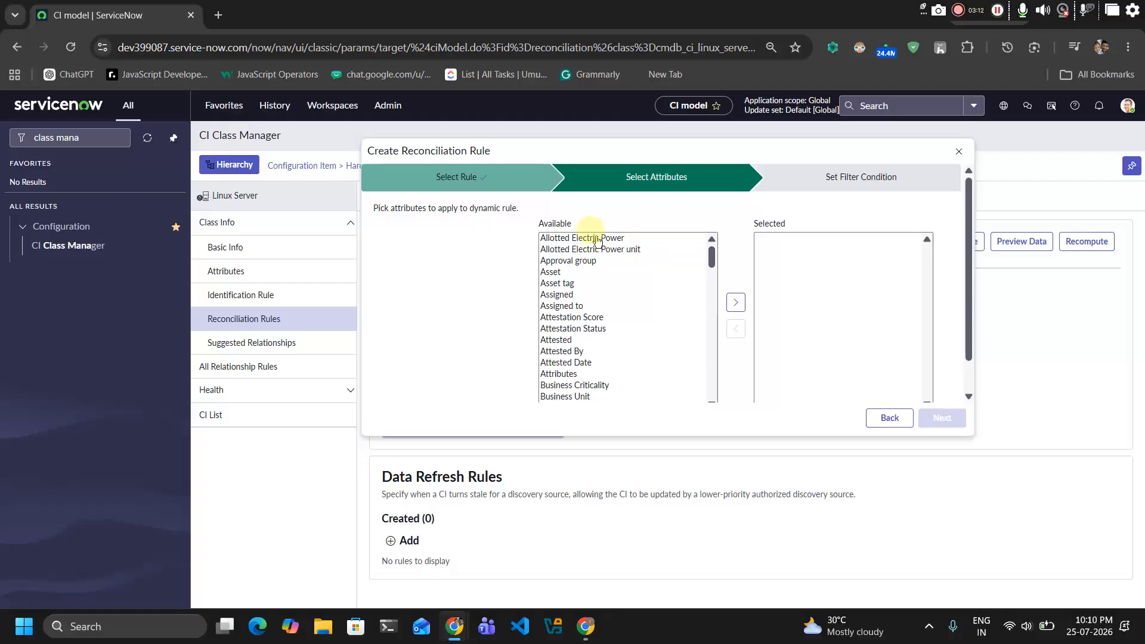
left_click(886, 418)
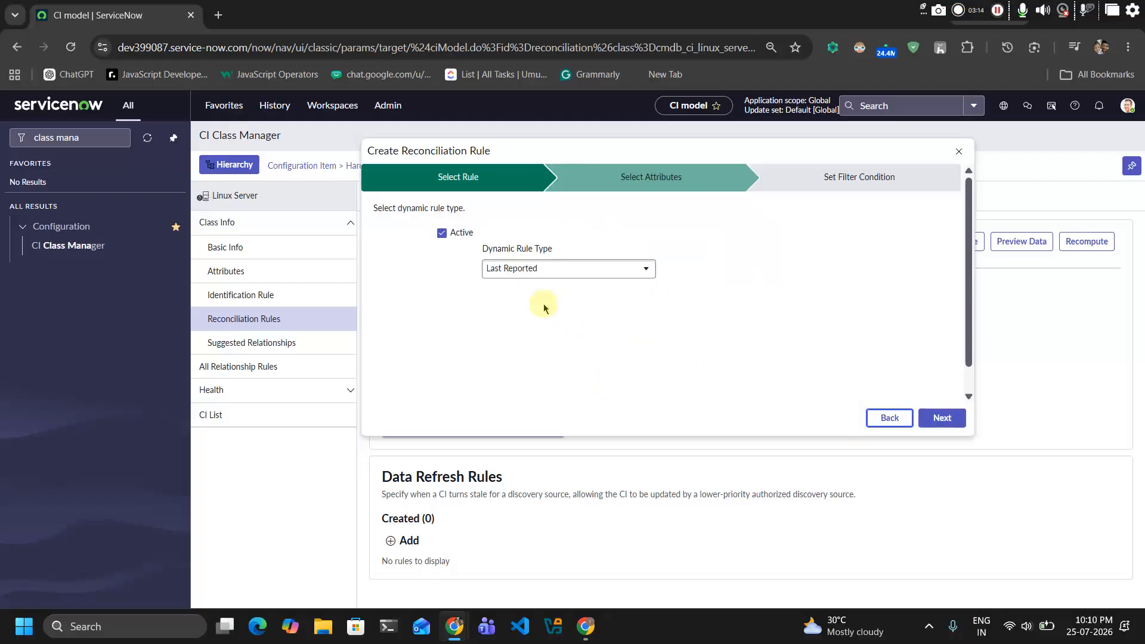
Set the dynamic rule type to Largest Value and continue to attribute selection
left_click(545, 270)
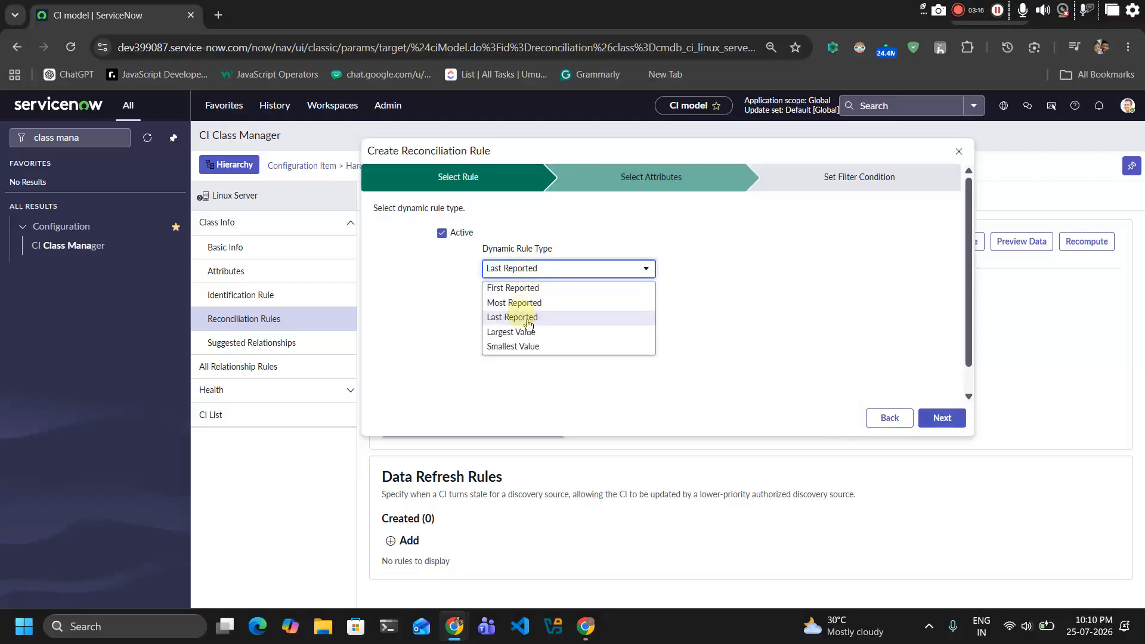
left_click(527, 322)
left_click(544, 265)
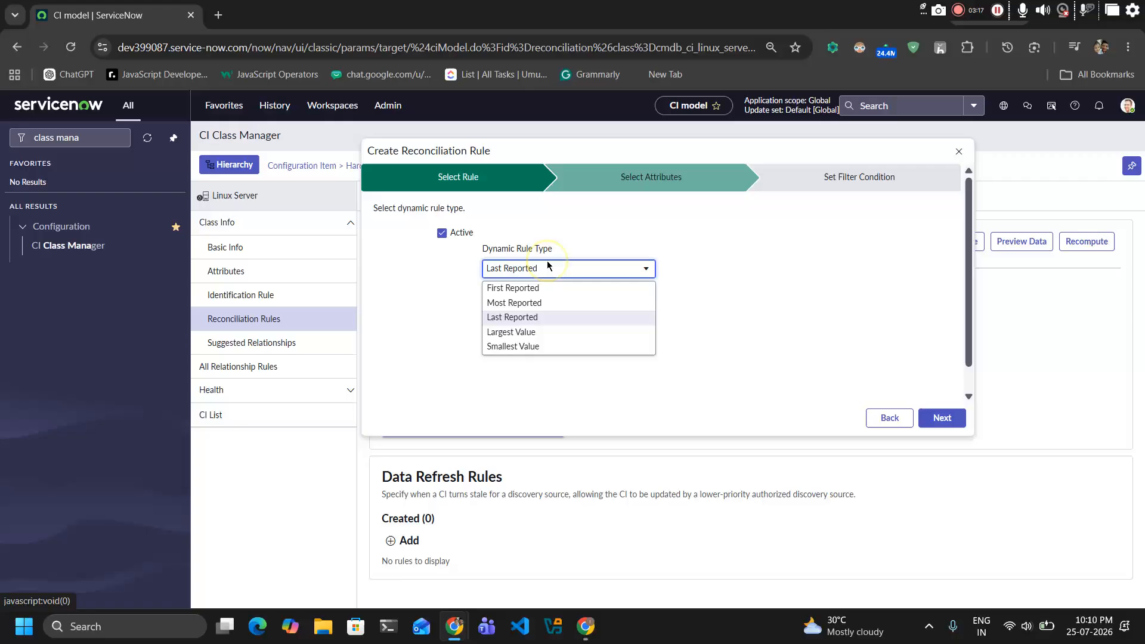
left_click(524, 333)
left_click(933, 413)
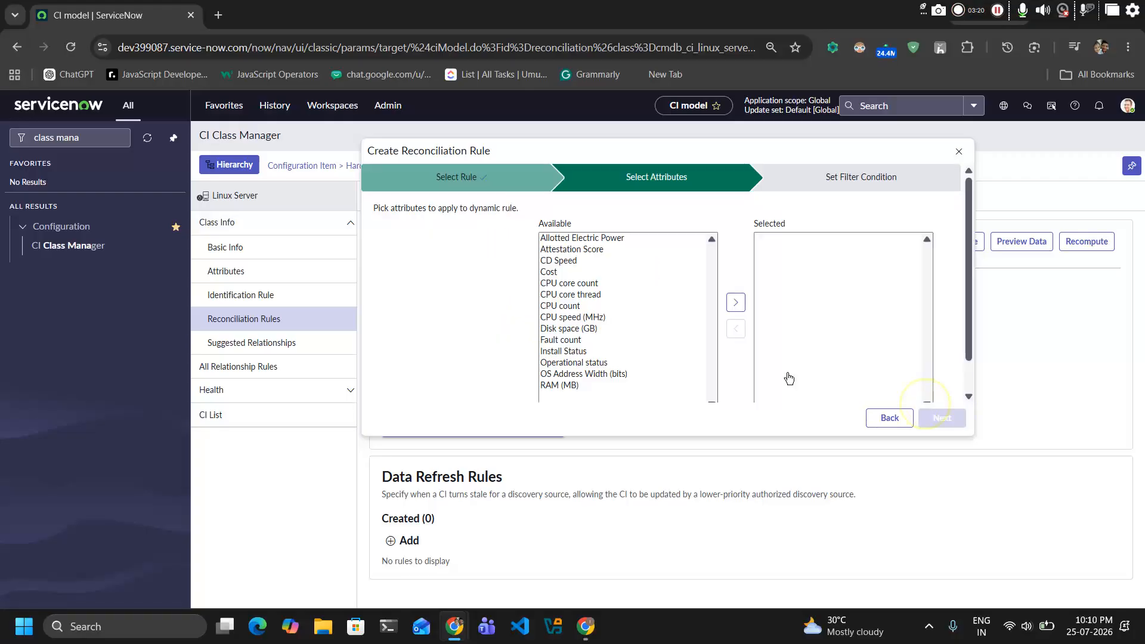
Make Disk space (GB) the only attribute selected for the dynamic rule and proceed to the filter condition stage
left_click(617, 375)
scroll(617, 375, "down", 1)
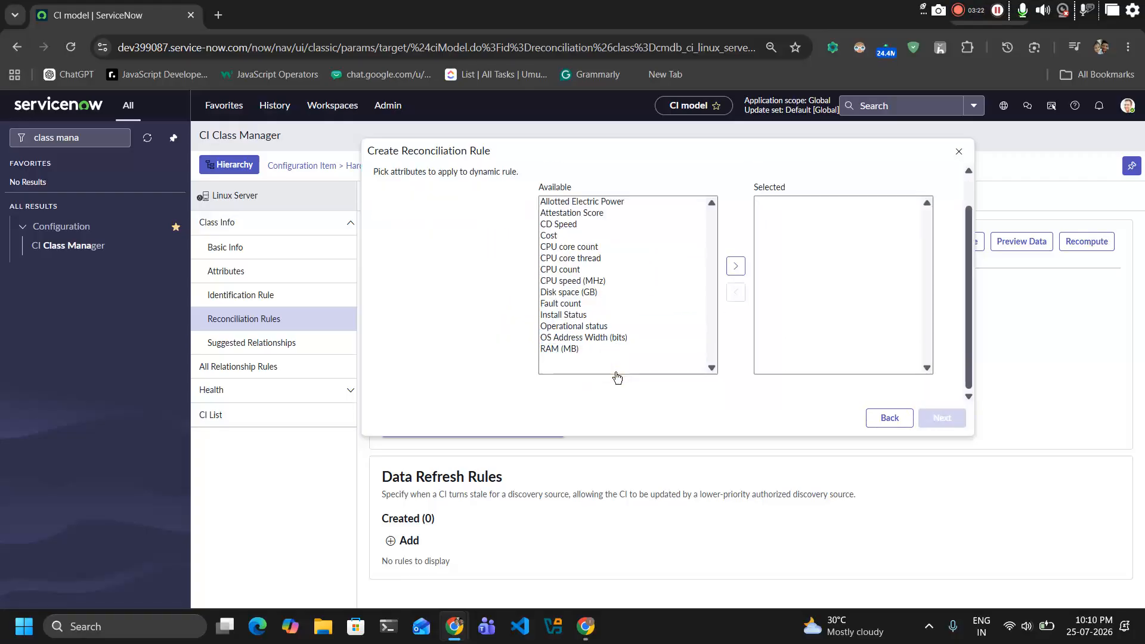
left_click(608, 350)
double_click(602, 350)
left_click(654, 224)
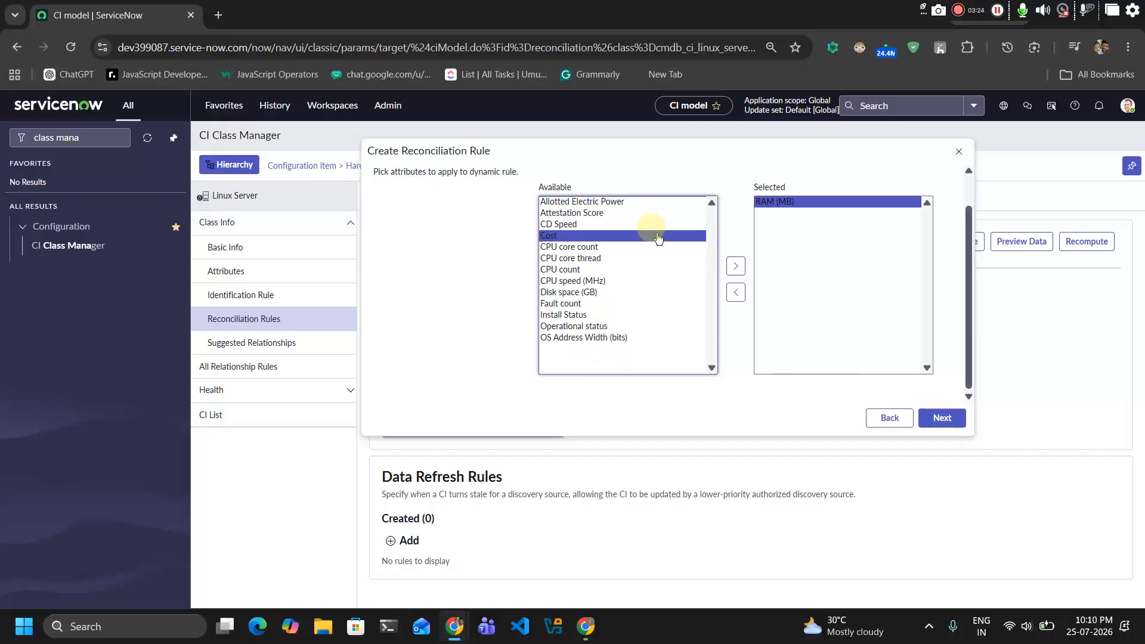
scroll(659, 237, "up", 1)
left_click(656, 301)
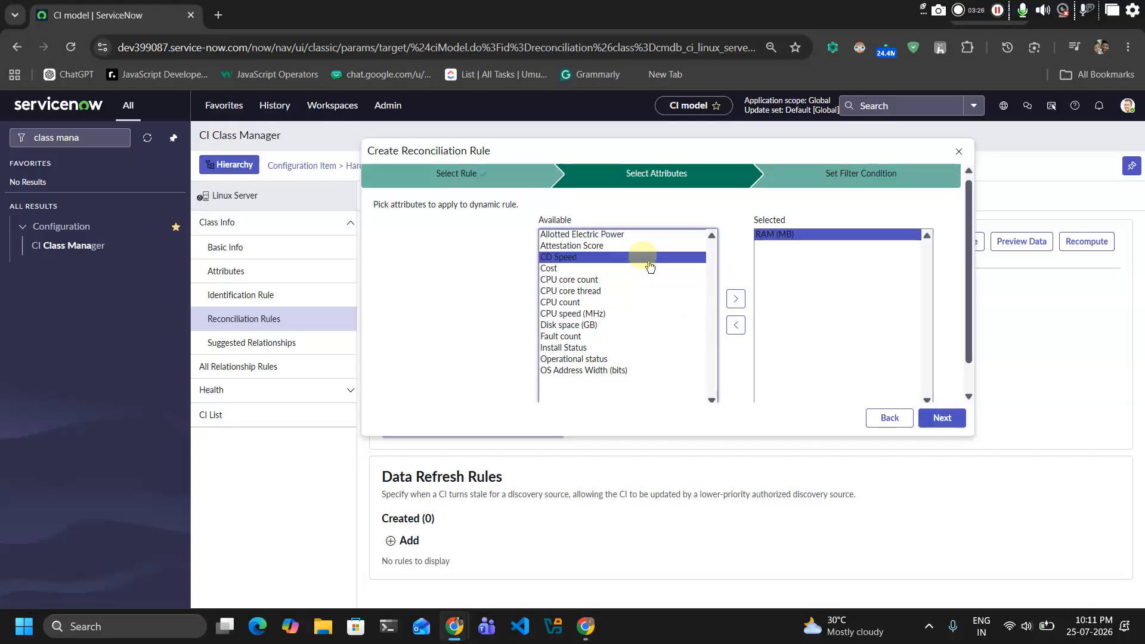
double_click(635, 327)
left_click(836, 245)
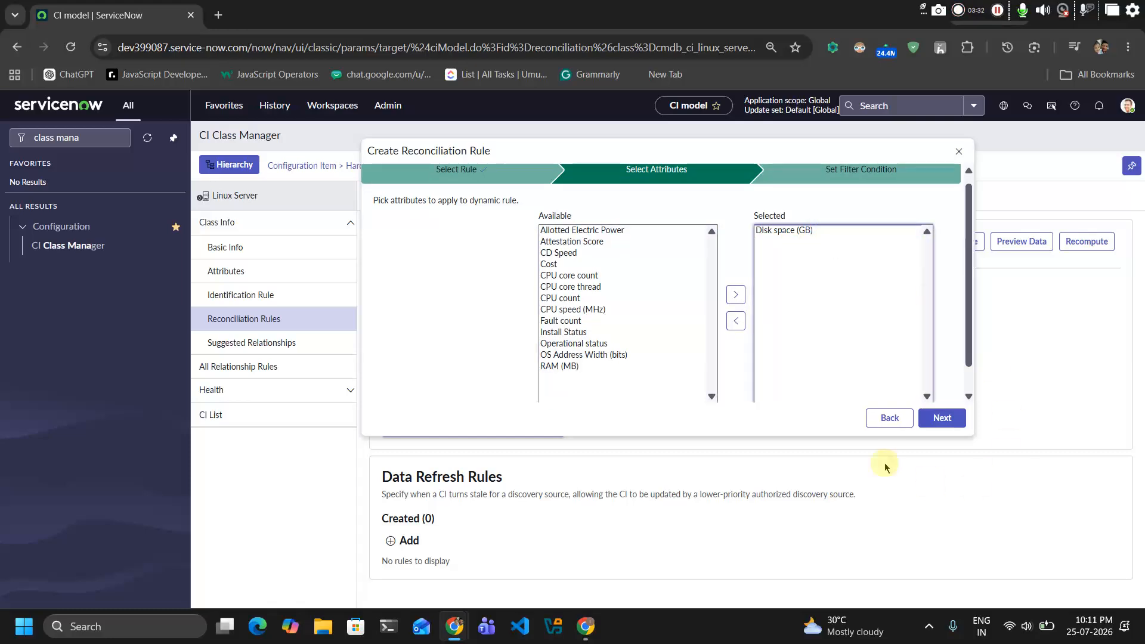
left_click(942, 418)
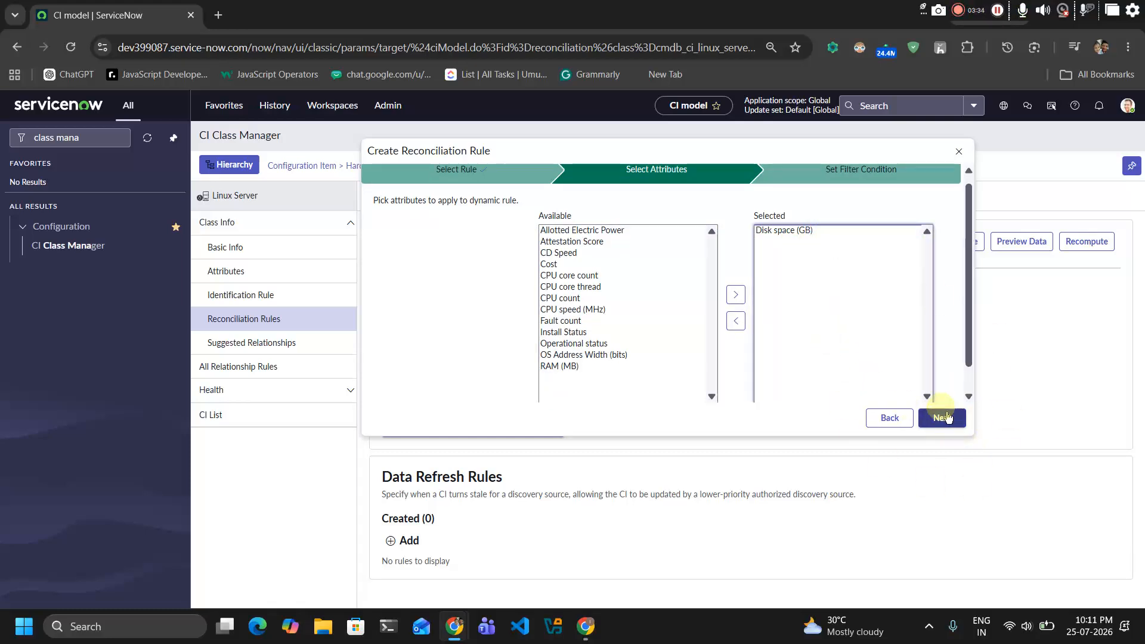
Review the dynamic rule's type and selected attribute, and return to its filter condition stage
left_click(494, 175)
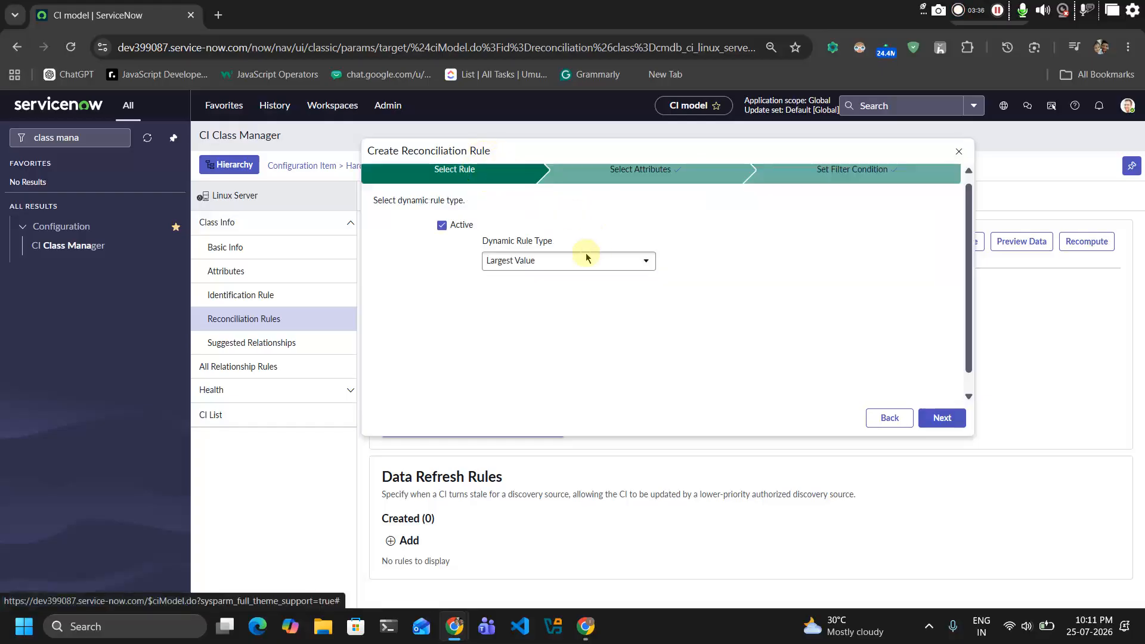
left_click(604, 168)
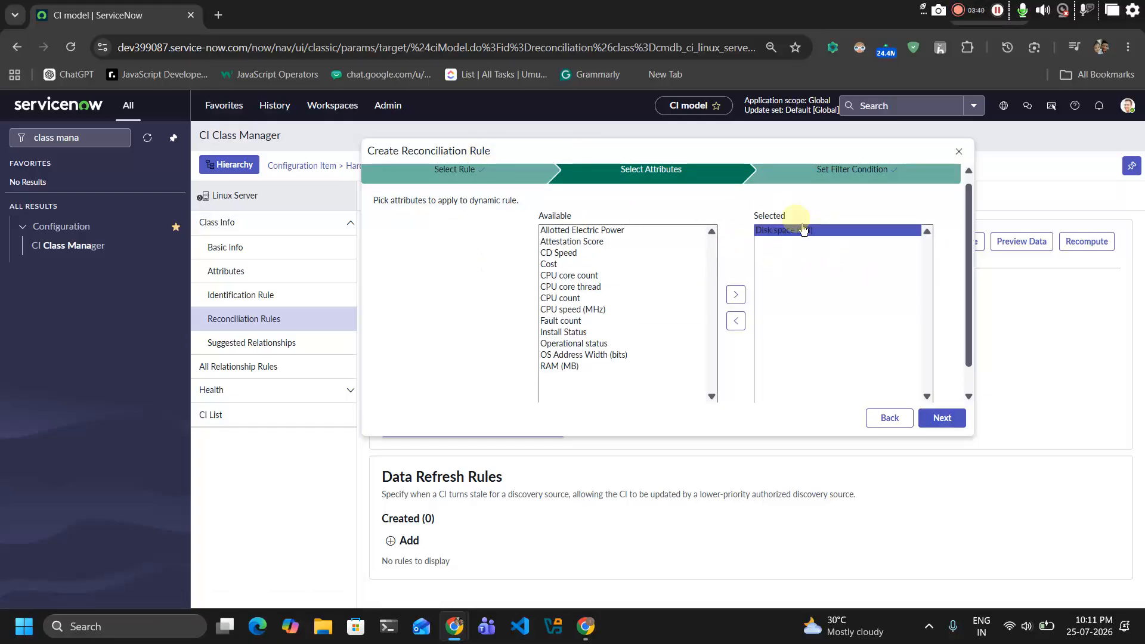
left_click(838, 176)
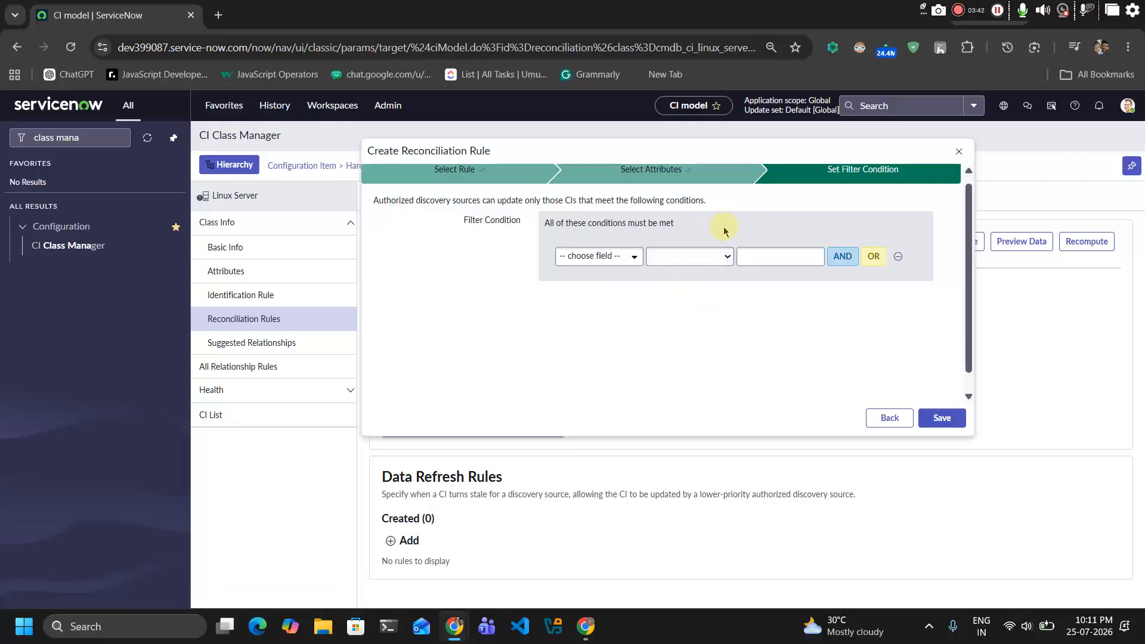
Try a filter condition on Approval group, switch its field to Asset tag, and remove the condition
left_click(604, 258)
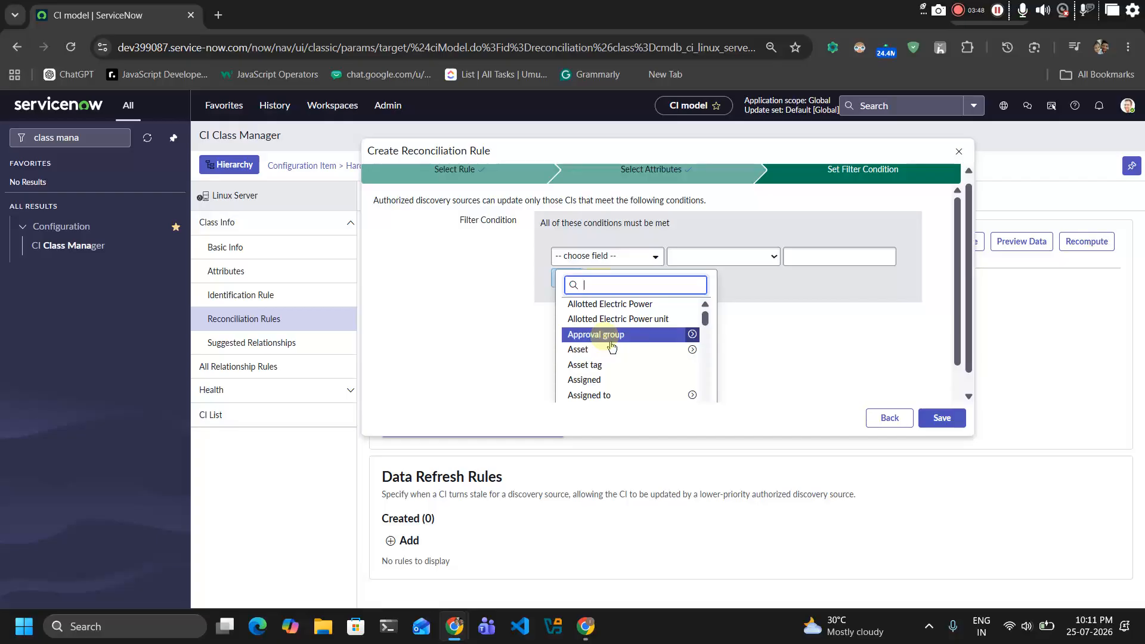
left_click(608, 335)
left_click(830, 258)
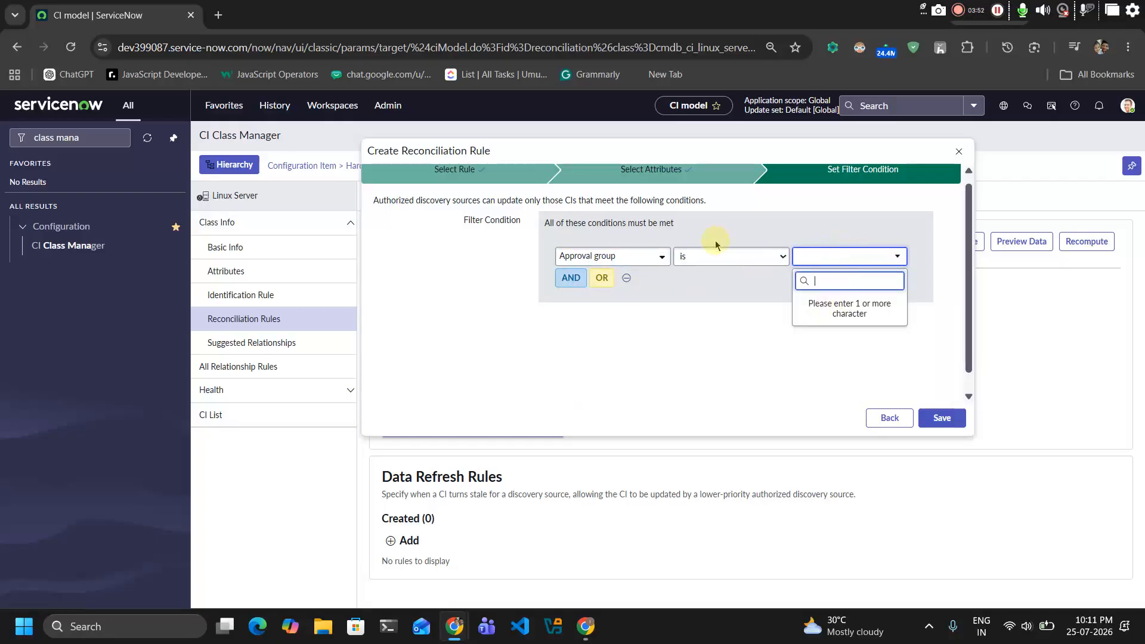
left_click(635, 256)
left_click(635, 256)
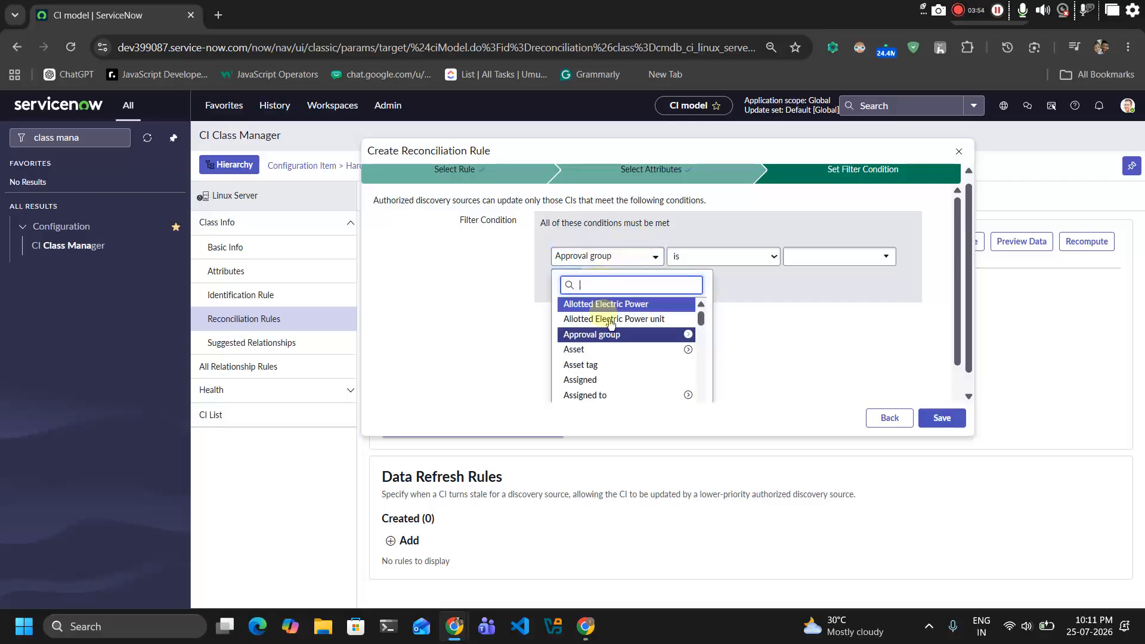
left_click(616, 363)
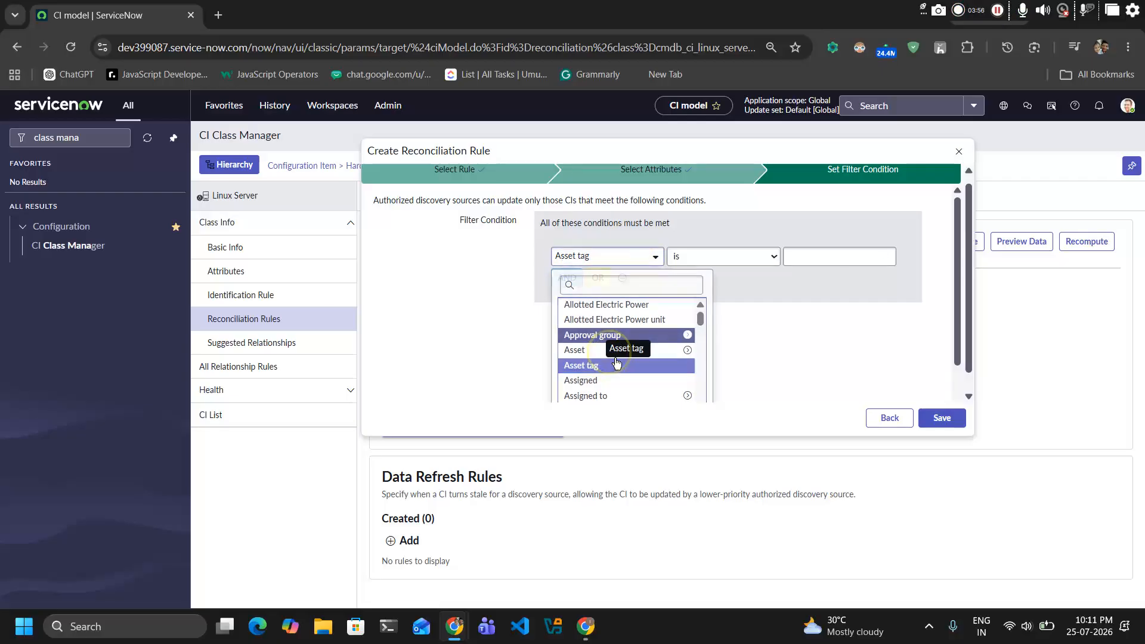
left_click(745, 255)
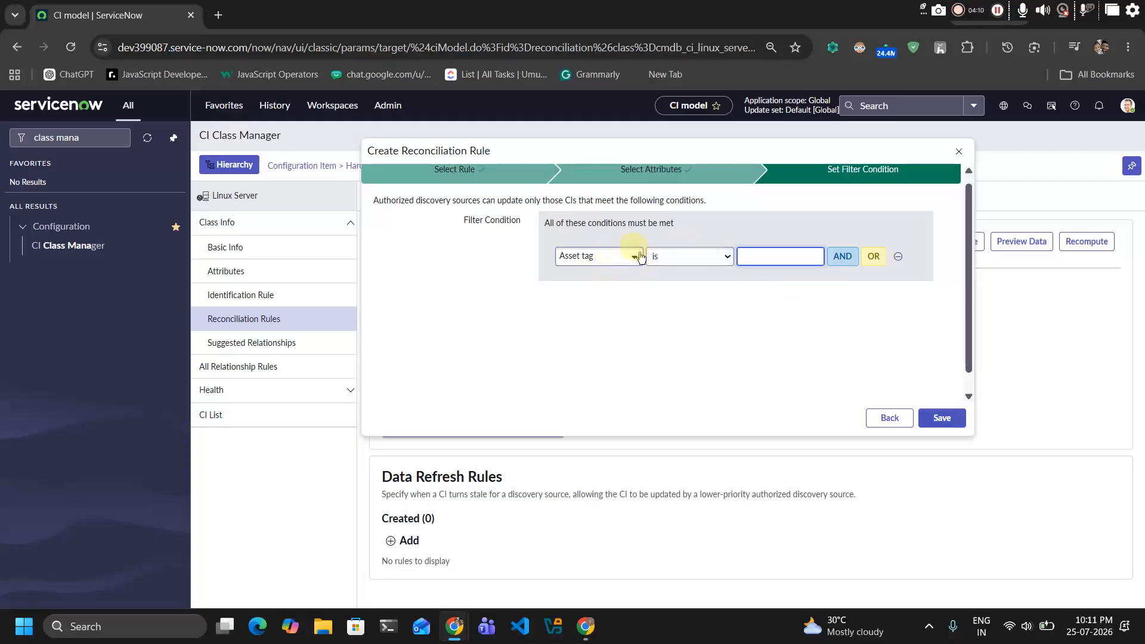
left_click(898, 257)
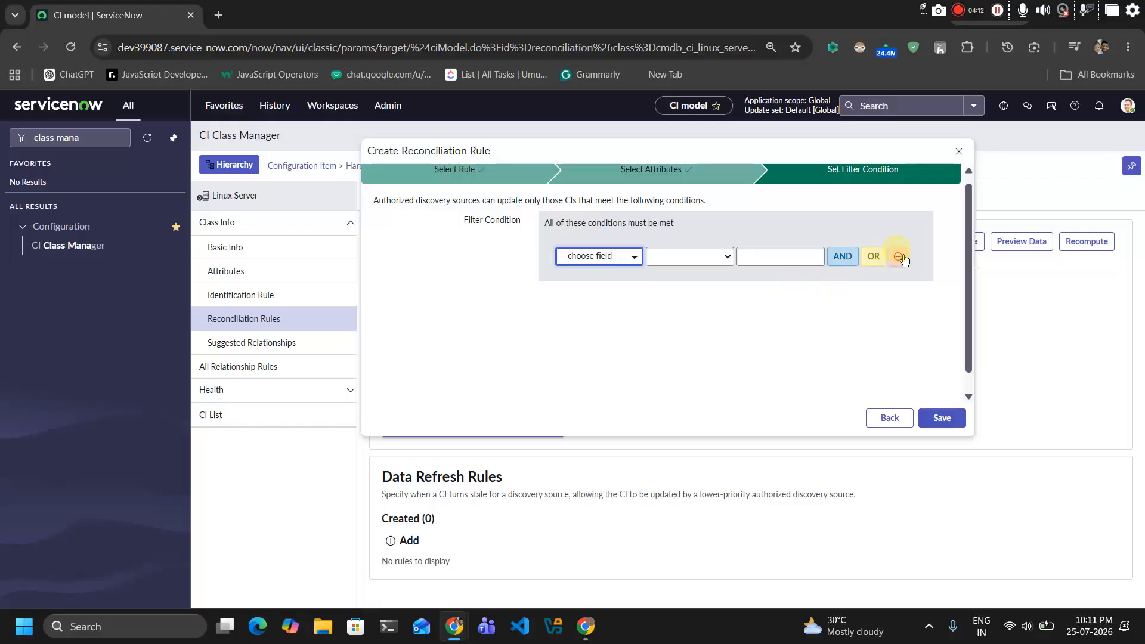
Save the dynamic rule without a filter condition and review the precedence notice and the created rule's details
left_click(940, 419)
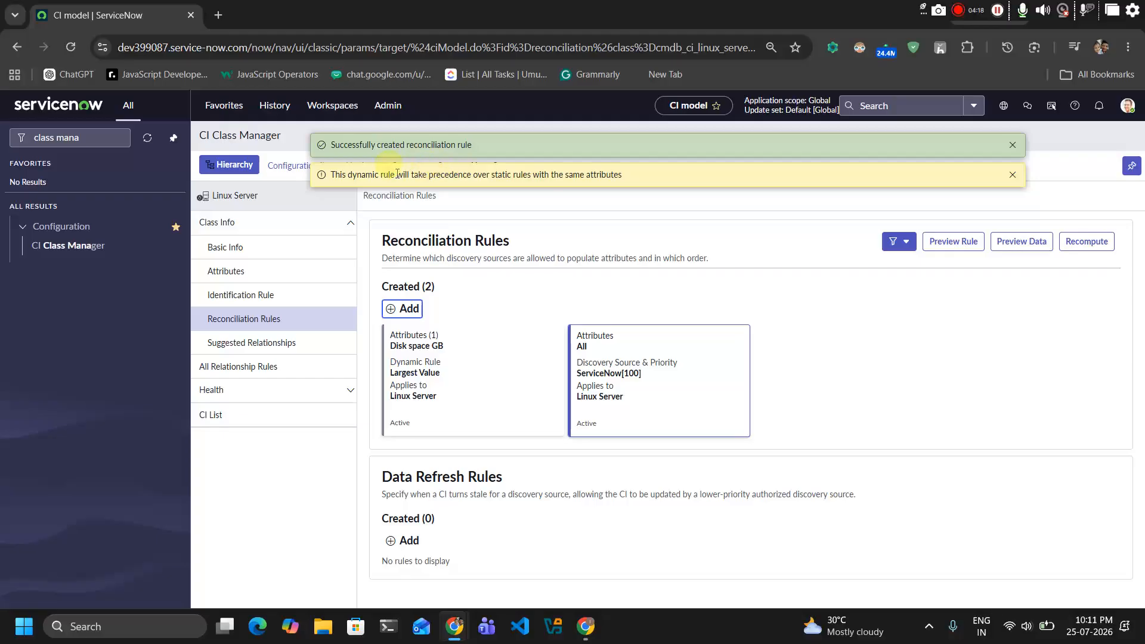
left_click_drag(362, 174, 521, 177)
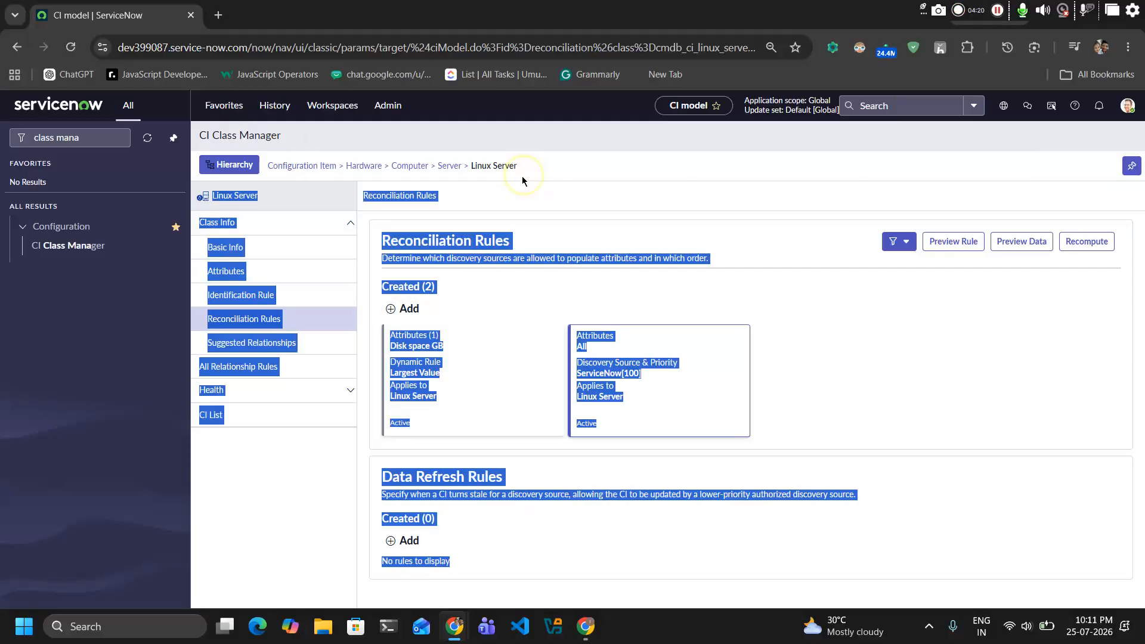
left_click(521, 177)
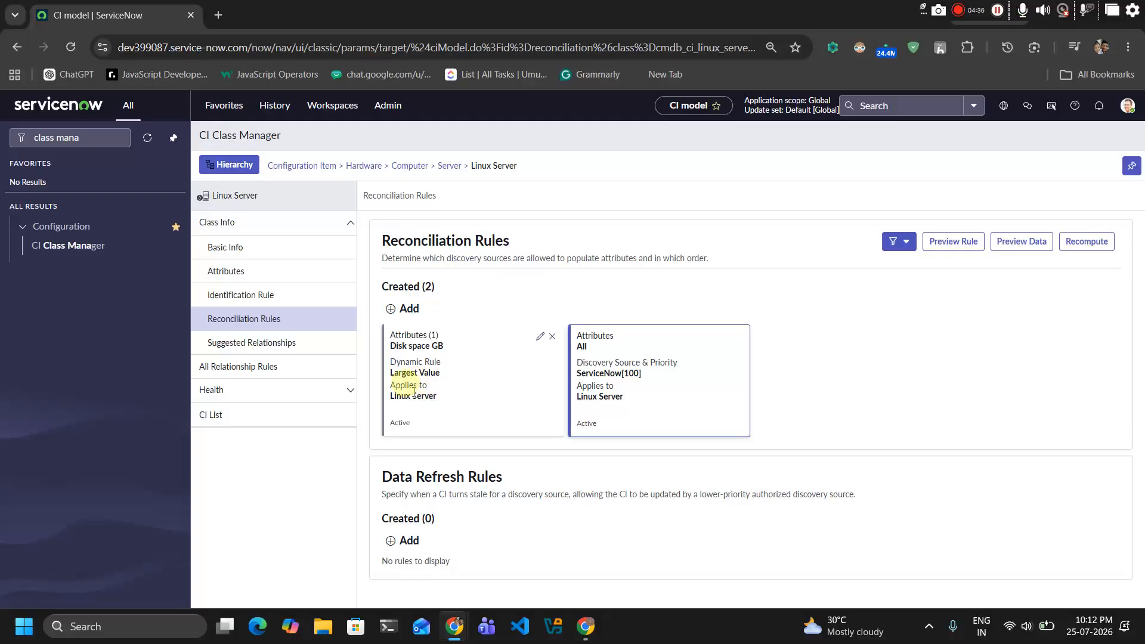
left_click_drag(412, 344, 475, 357)
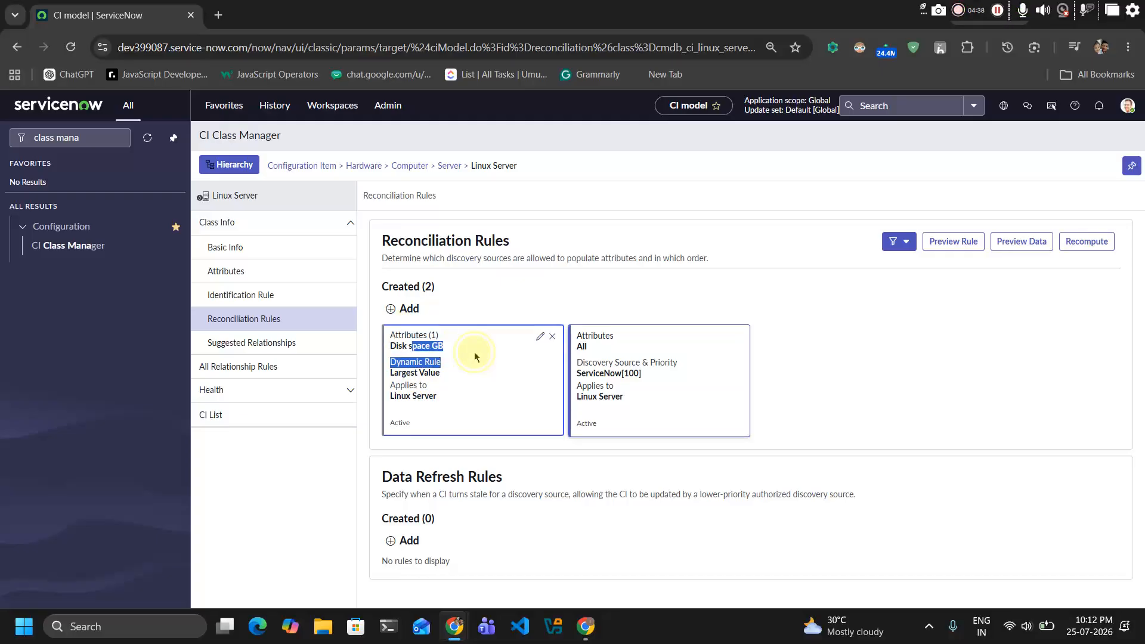
left_click(706, 281)
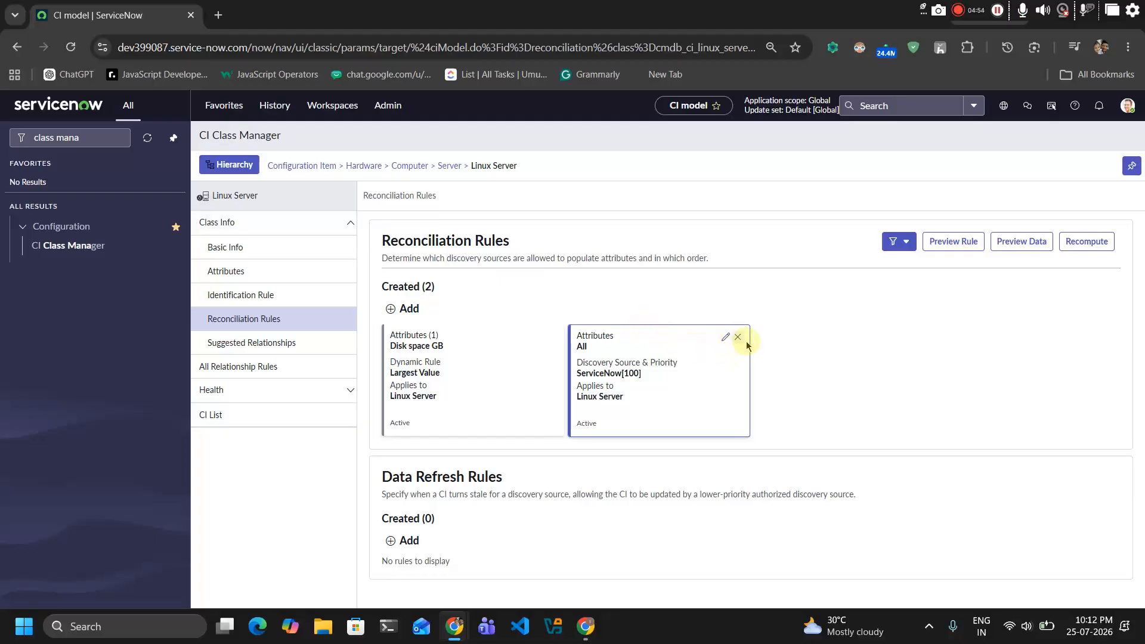
Edit the static ServiceNow reconciliation rule, keep its discovery source, and turn off applying it to all attributes
left_click(724, 337)
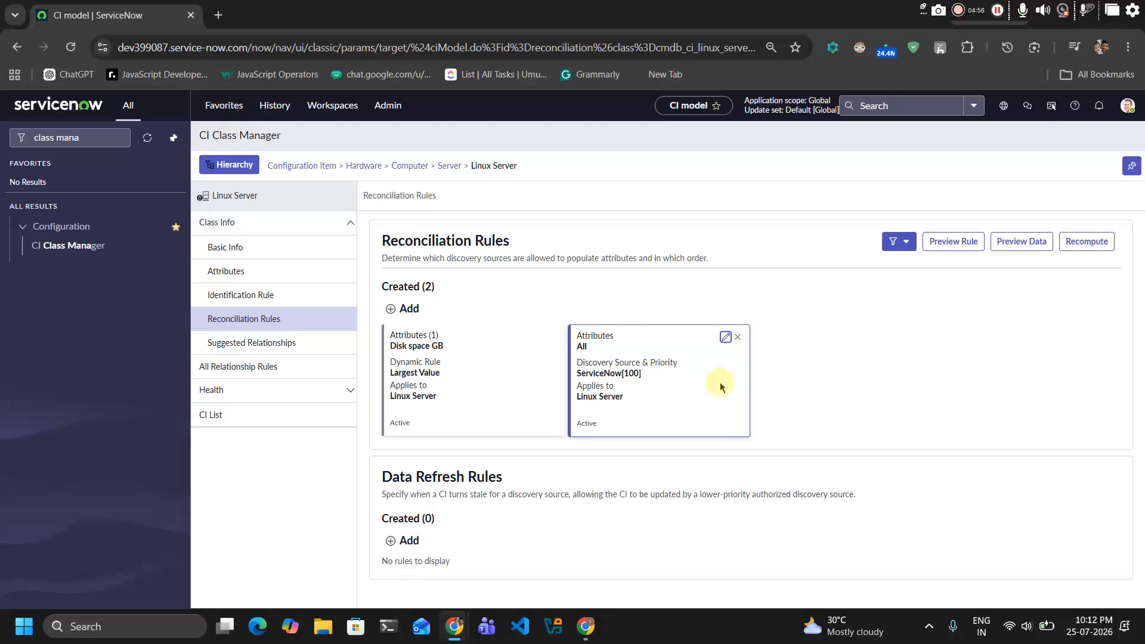
left_click(569, 274)
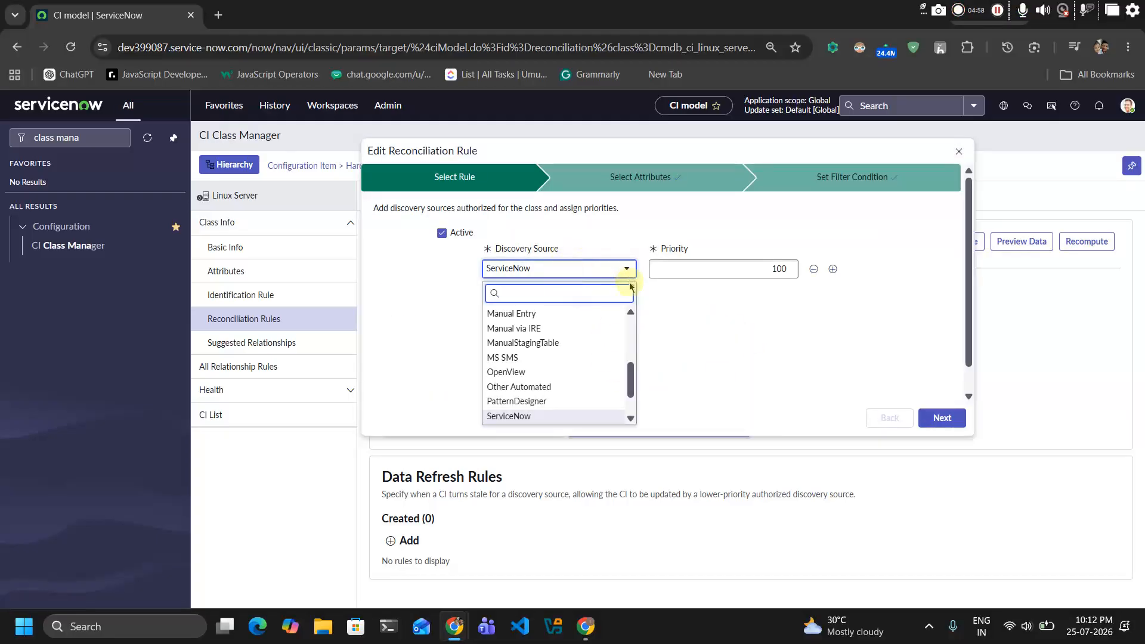
scroll(555, 412, "down", 1)
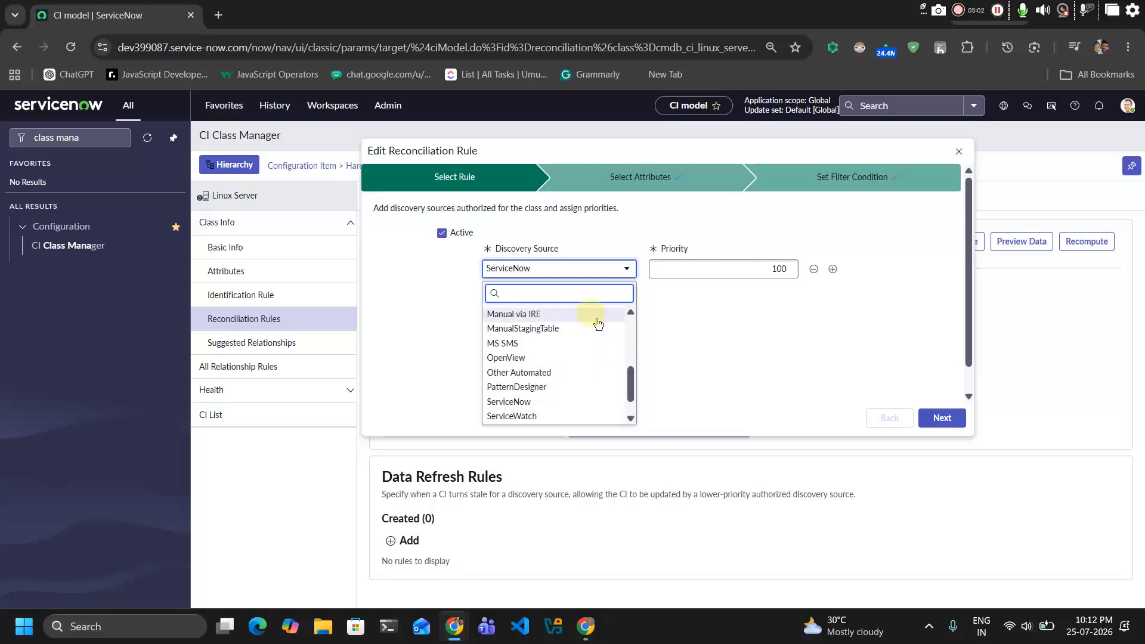
left_click(614, 178)
left_click(614, 178)
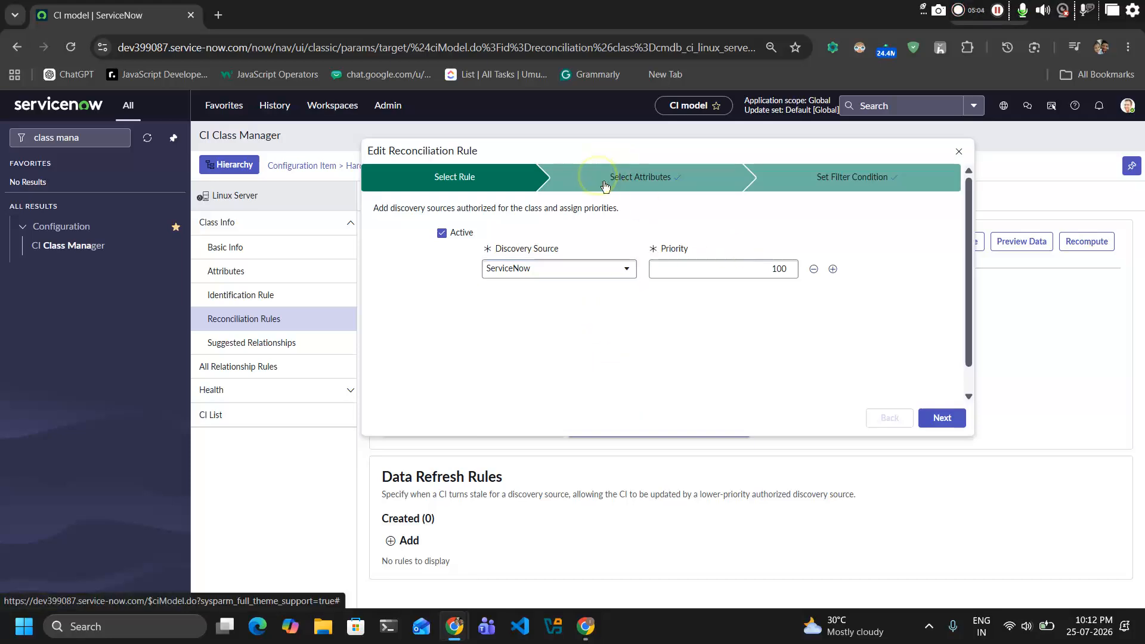
left_click(549, 227)
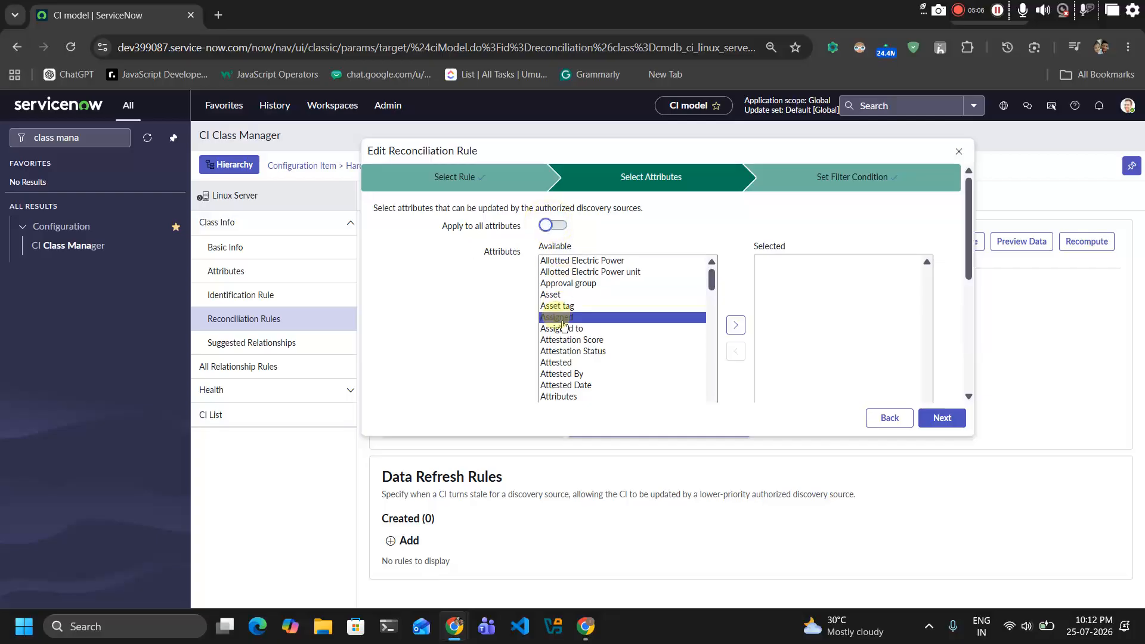
Select Disk space (GB) as the static rule's attribute and continue to the filter condition
left_click(562, 320)
key("d")
key("d")
key("d")
key("d")
key("d")
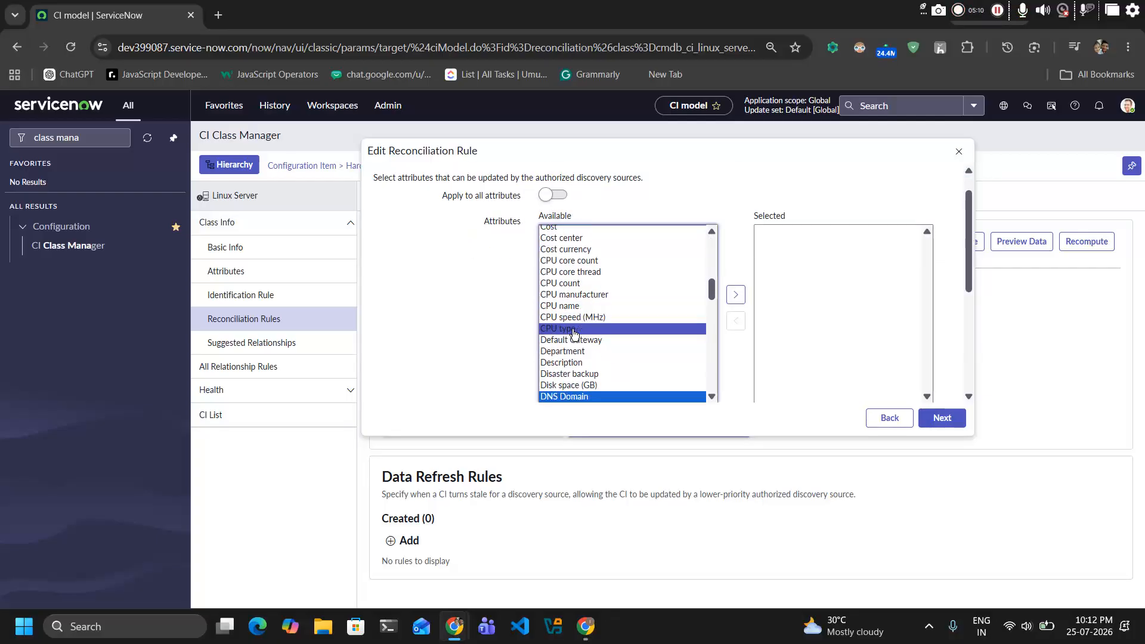
left_click(555, 388)
double_click(554, 385)
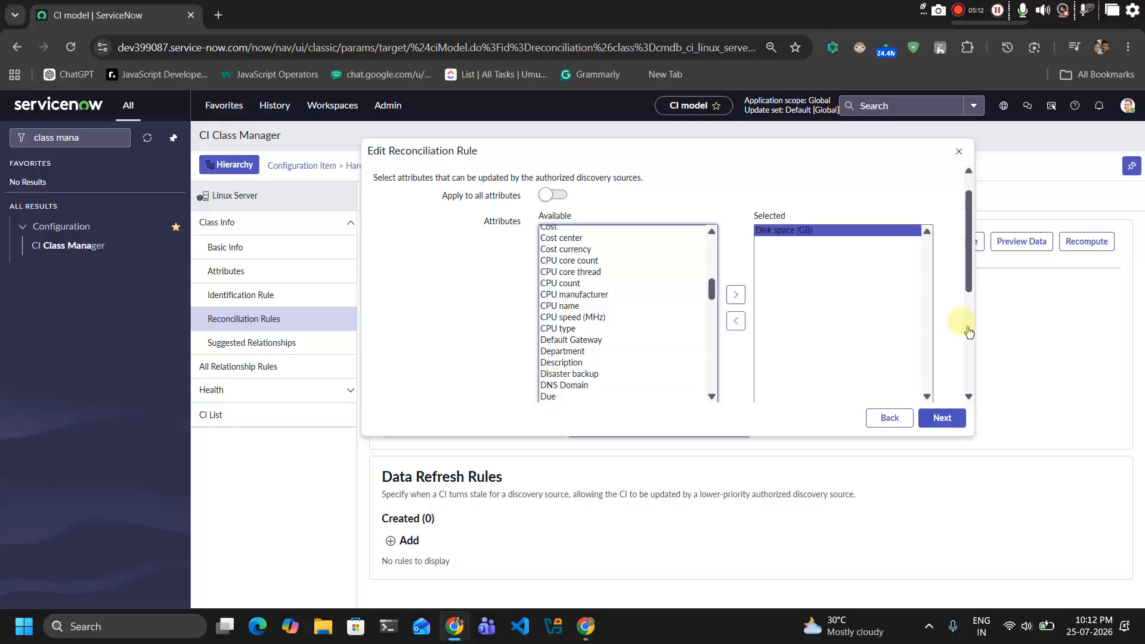
left_click(950, 418)
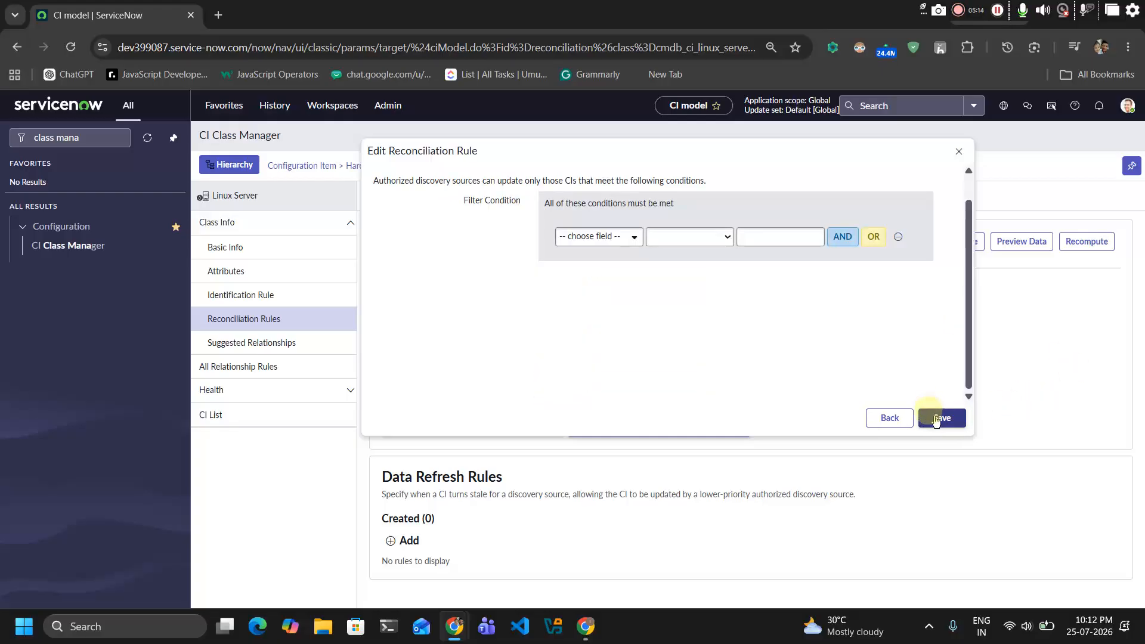
Save the static ServiceNow rule without a filter condition and review the Largest Value dynamic rule for Disk space GB
left_click(933, 420)
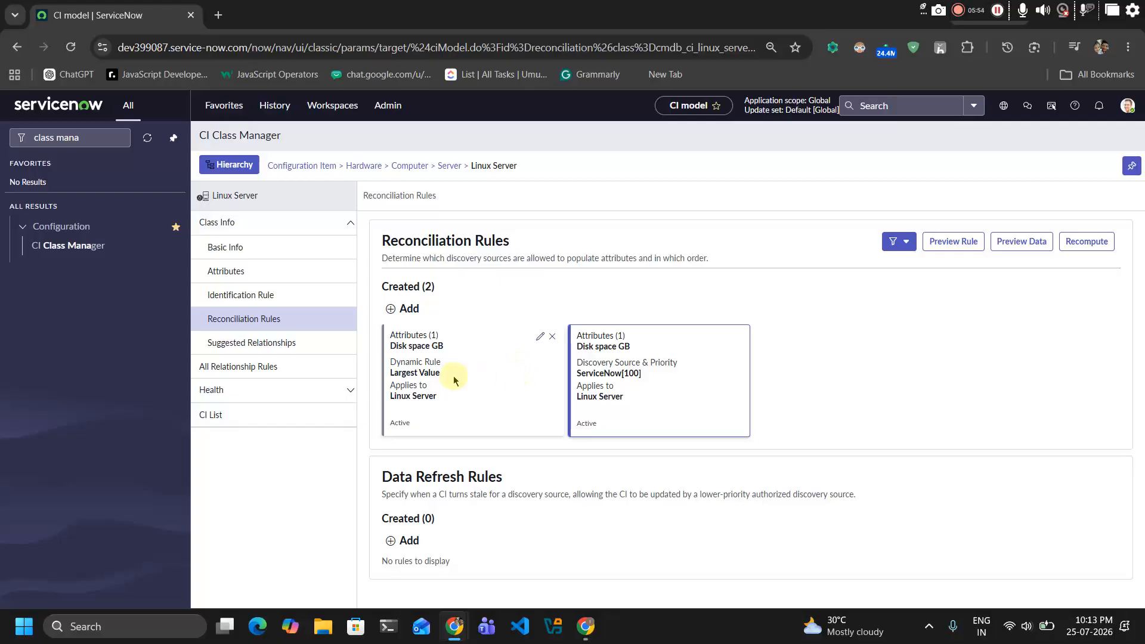
left_click_drag(444, 375, 397, 374)
left_click(413, 369)
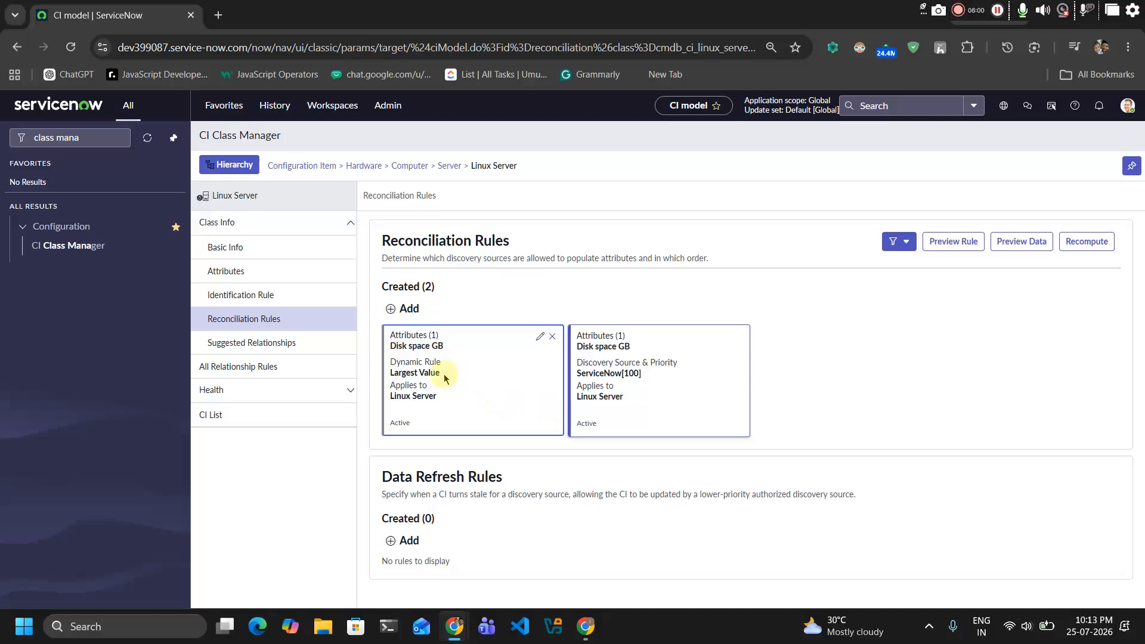
Search the navigator for "script - ba" and open Scripts - Background in a new browser tab
left_click(147, 139)
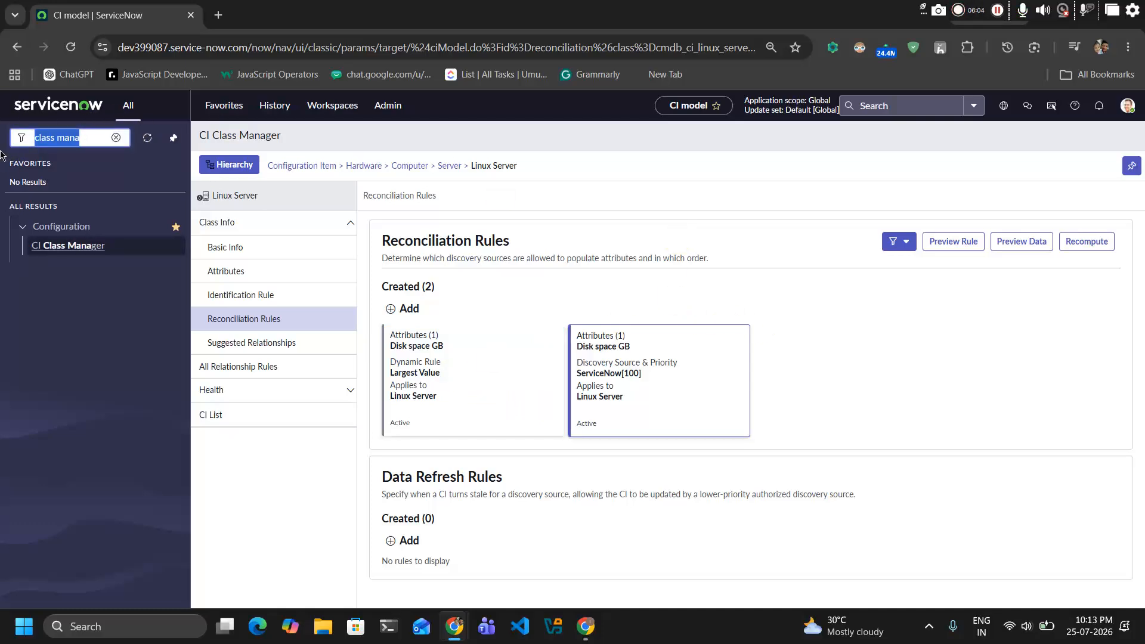
type("scr")
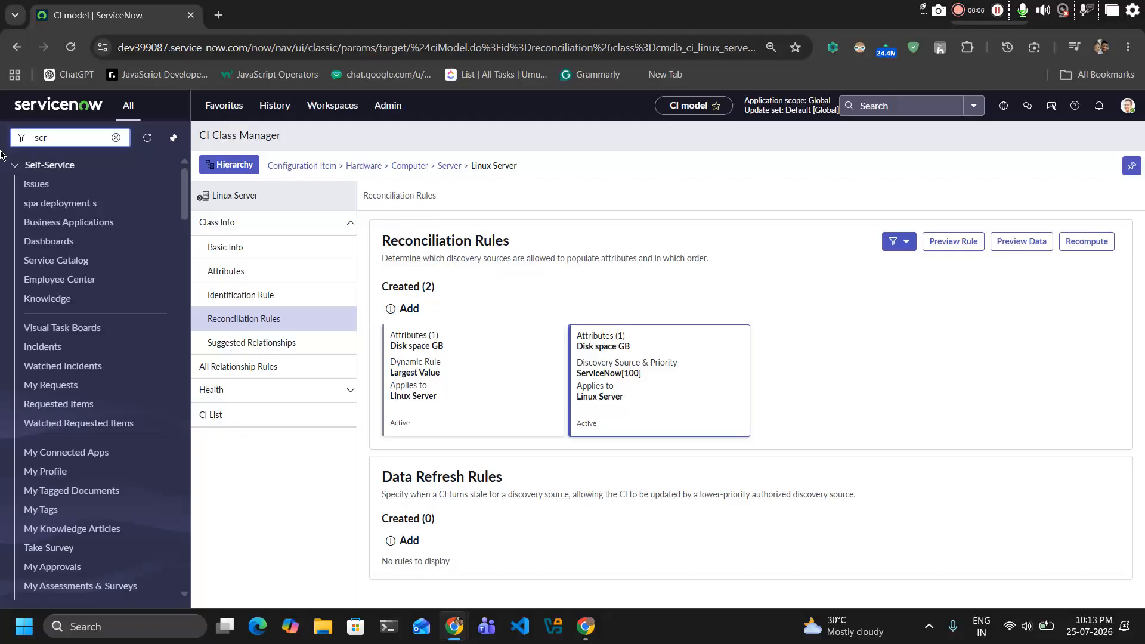
type("ipt - ba")
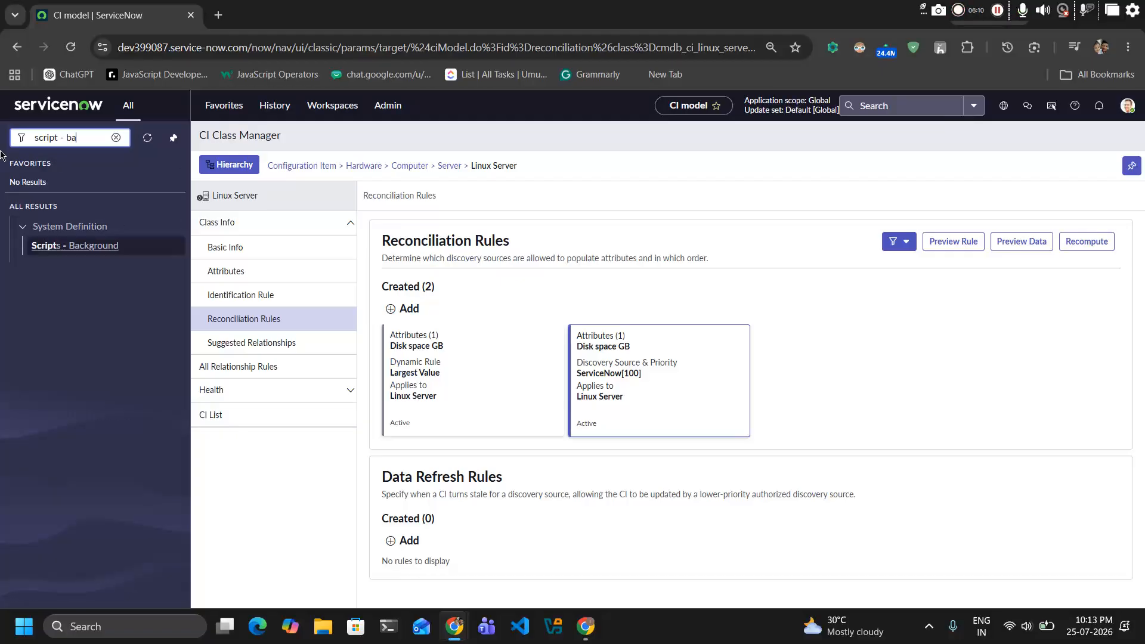
left_click(76, 248, "ctrl")
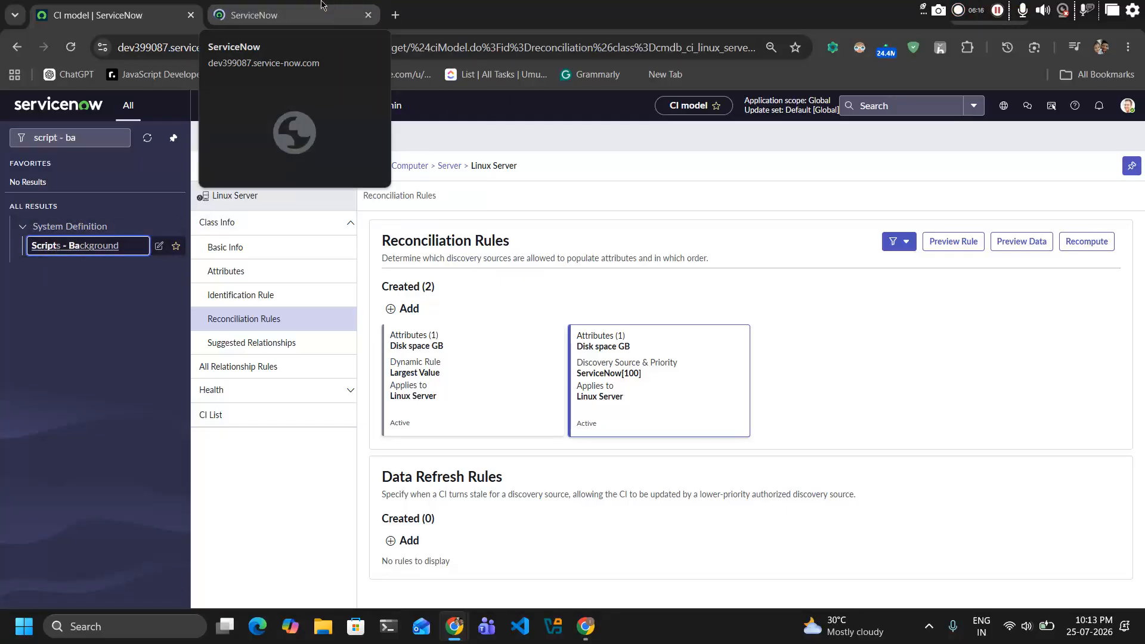
left_click(321, 5)
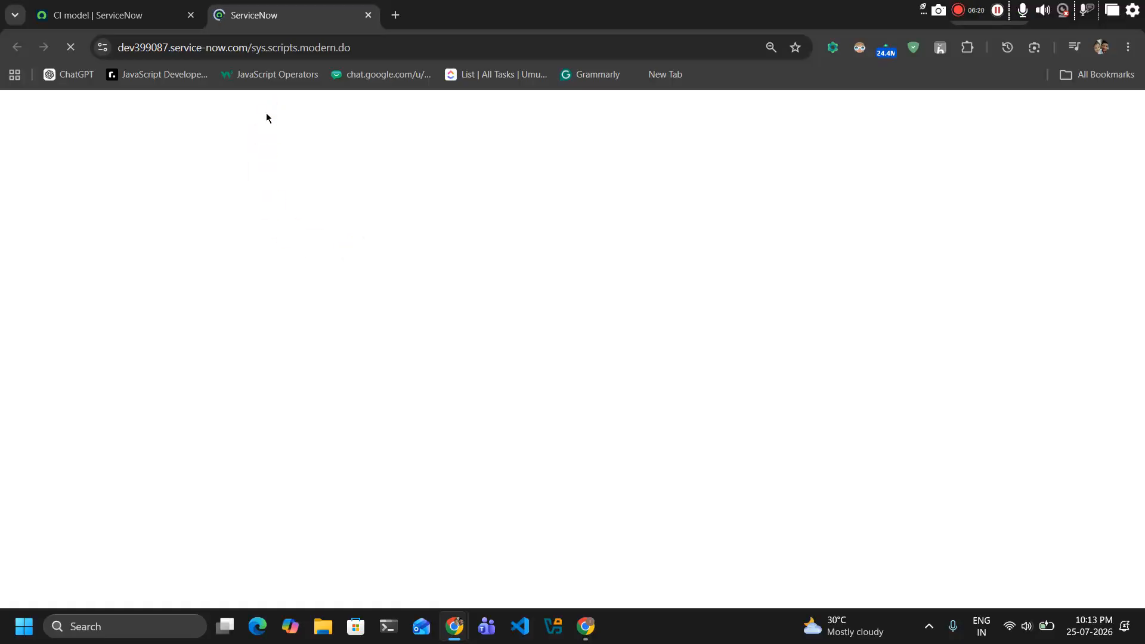
left_click(274, 137)
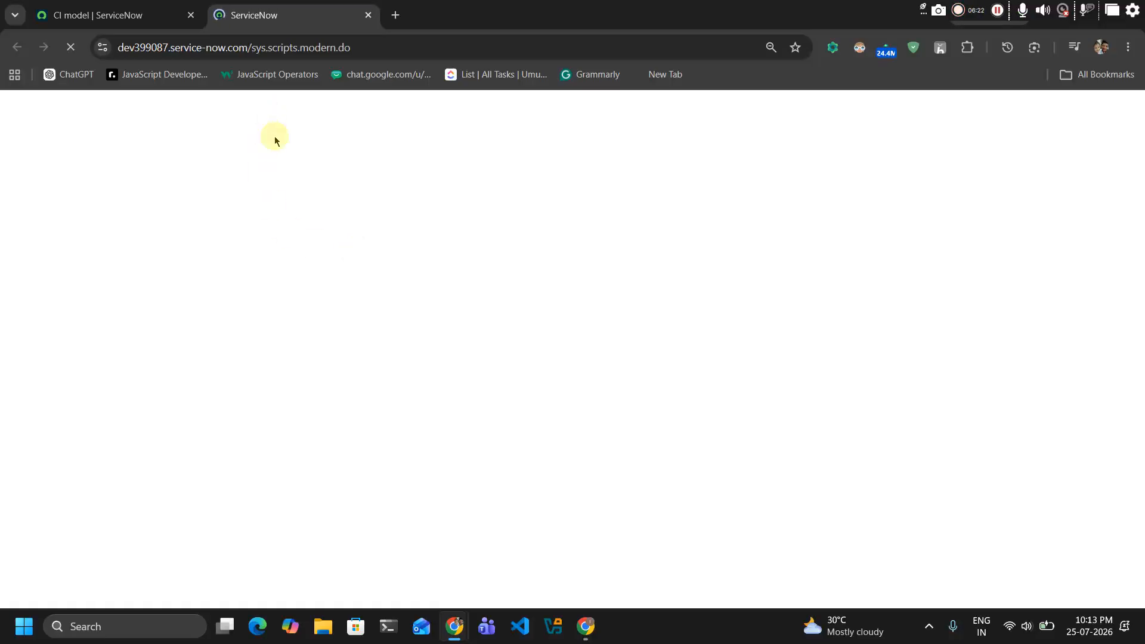
Open the Linux Server class's CI list, copy the name PS LinuxApp01, and return to the background script page
left_click(132, 5)
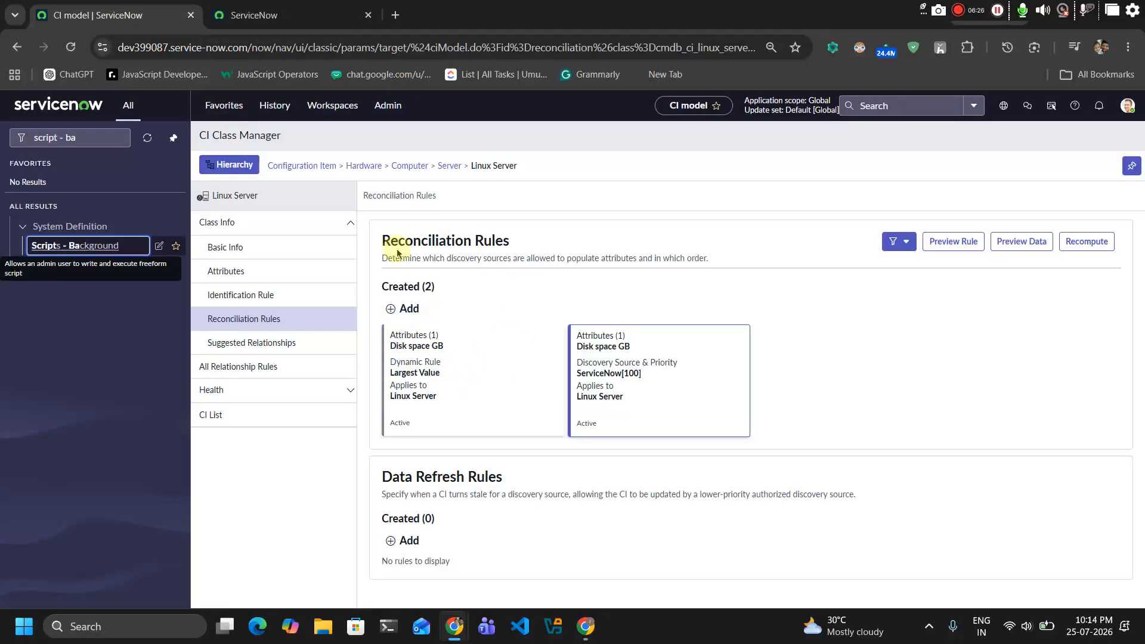
left_click(474, 271)
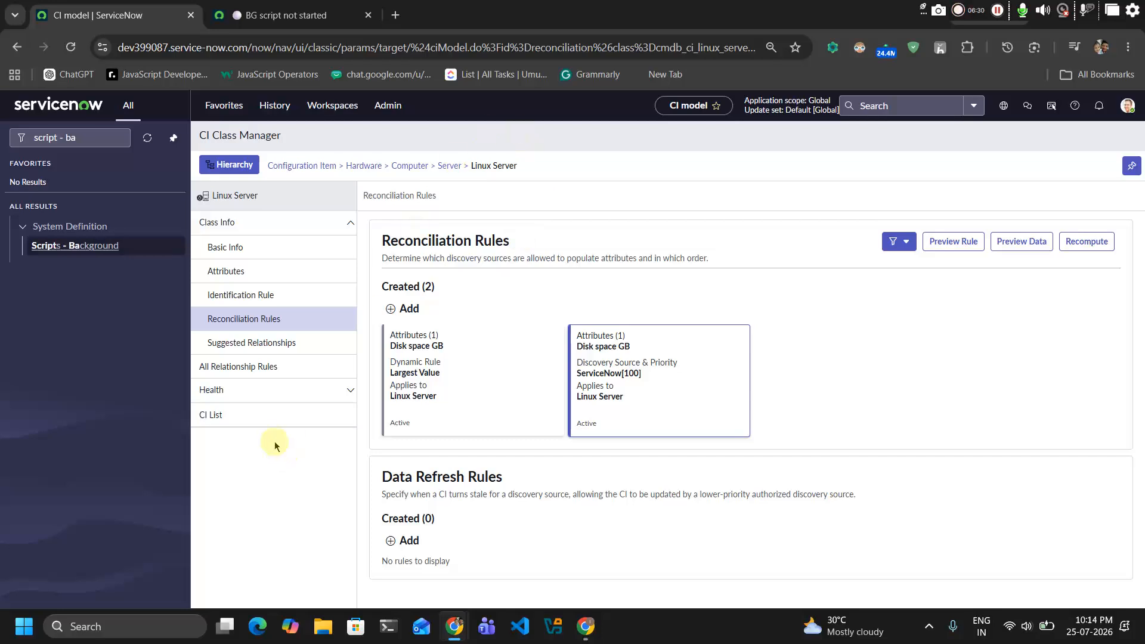
left_click(297, 429)
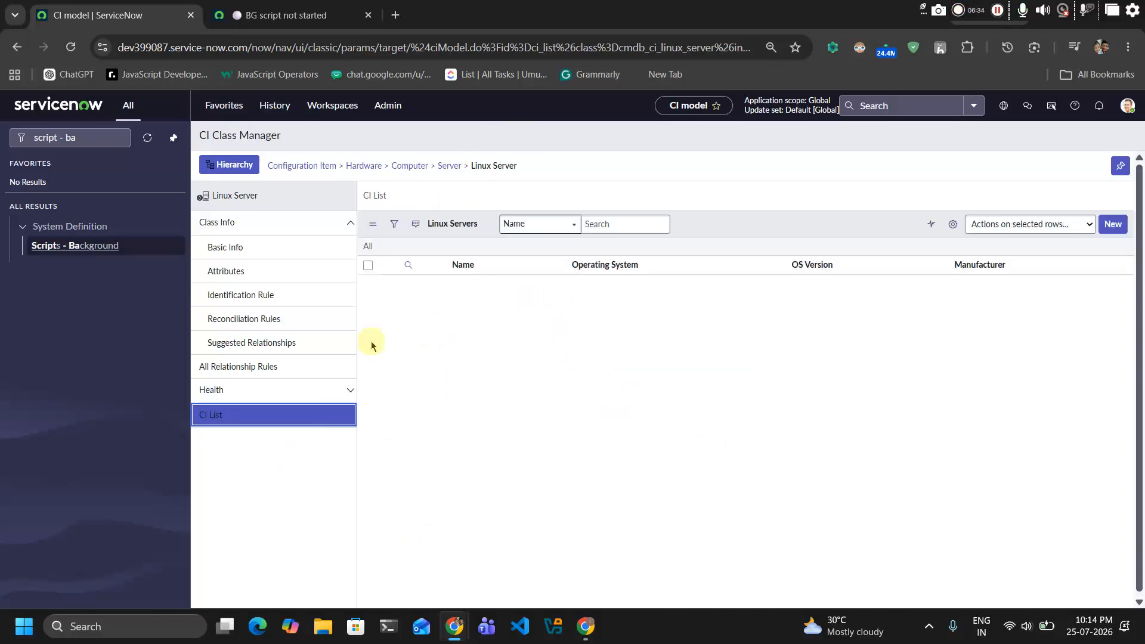
left_click_drag(467, 341, 413, 342)
key("ctrl+c")
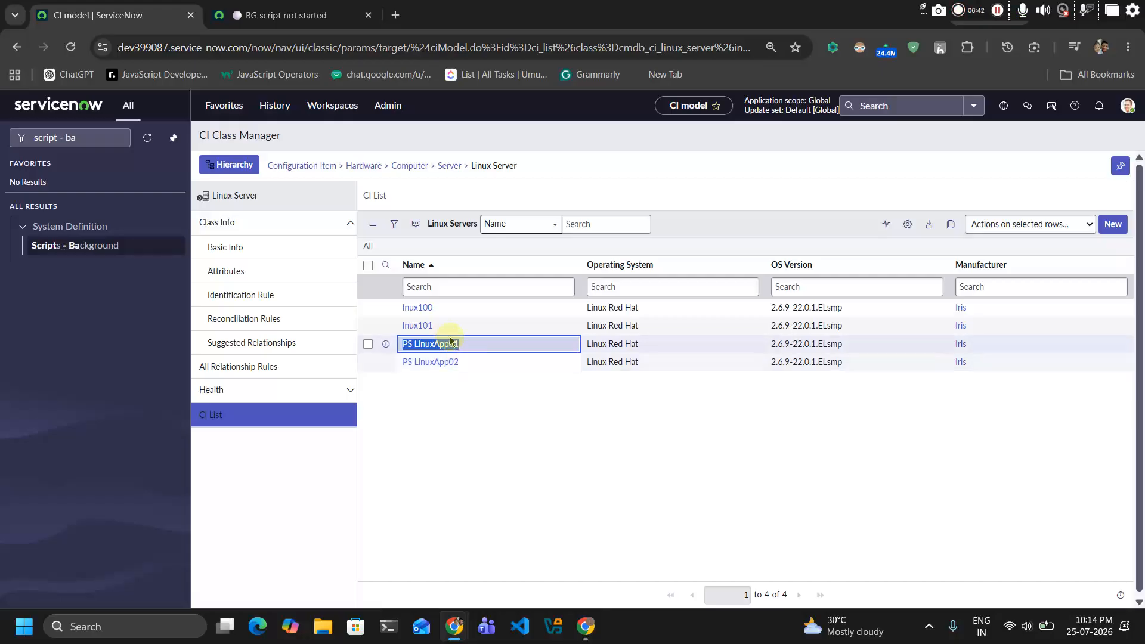
left_click(327, 13)
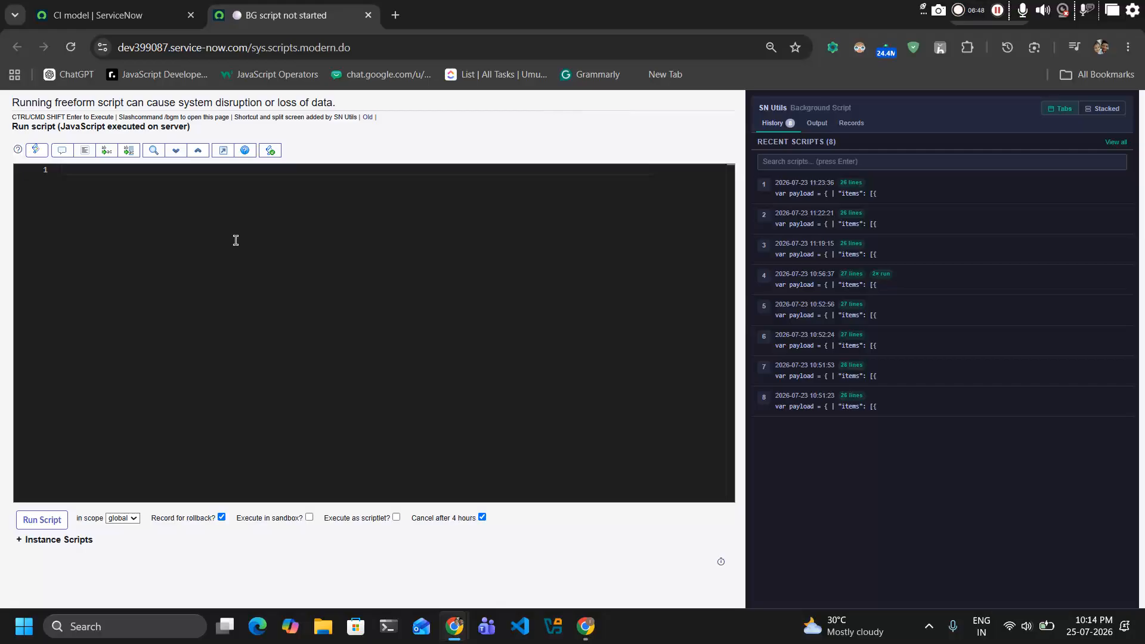
Go back to the Linux Server class and review its two reconciliation rules for Disk space GB
left_click(98, 15)
left_click(257, 295)
left_click(270, 319)
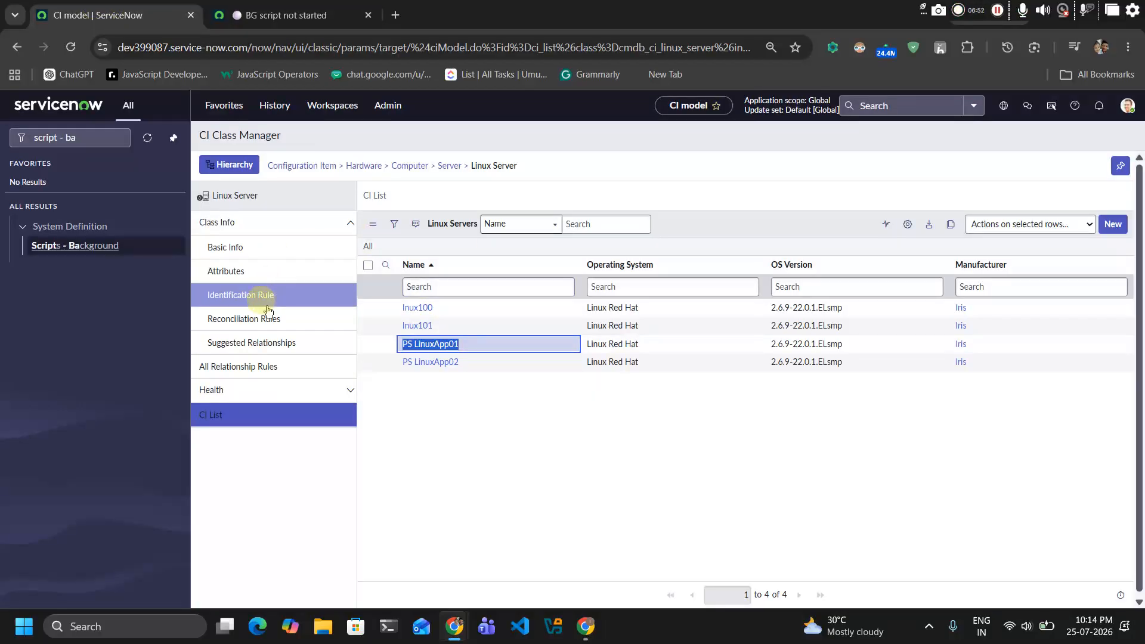
left_click(268, 315)
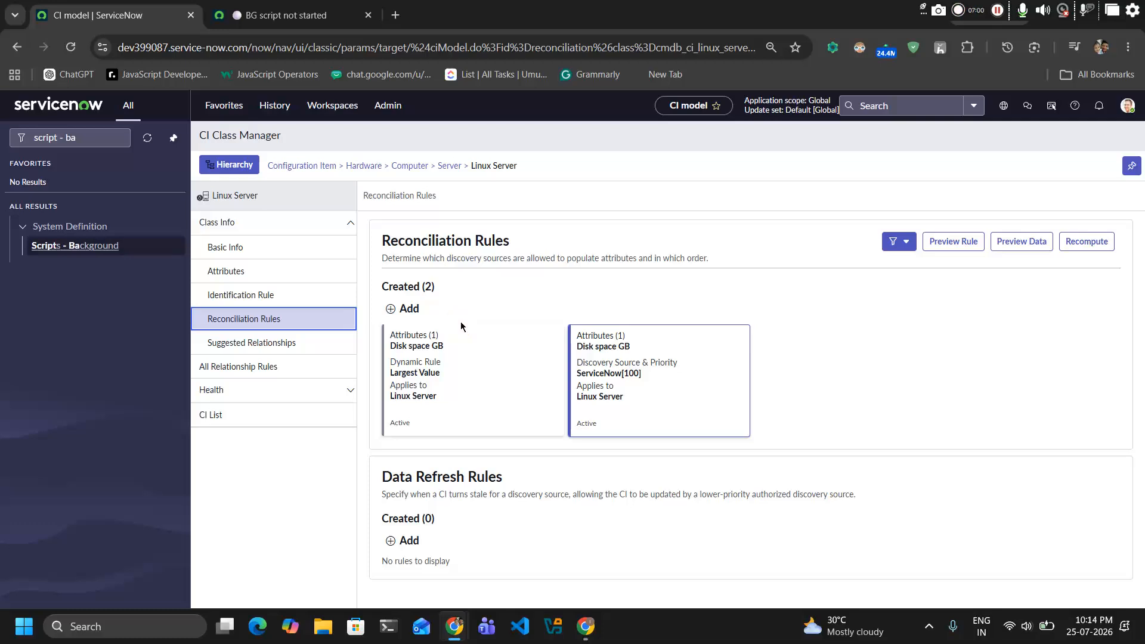
Open the PS LinuxApp01 record from the CI list in a new tab and check its Disk space (GB) field
left_click(303, 413)
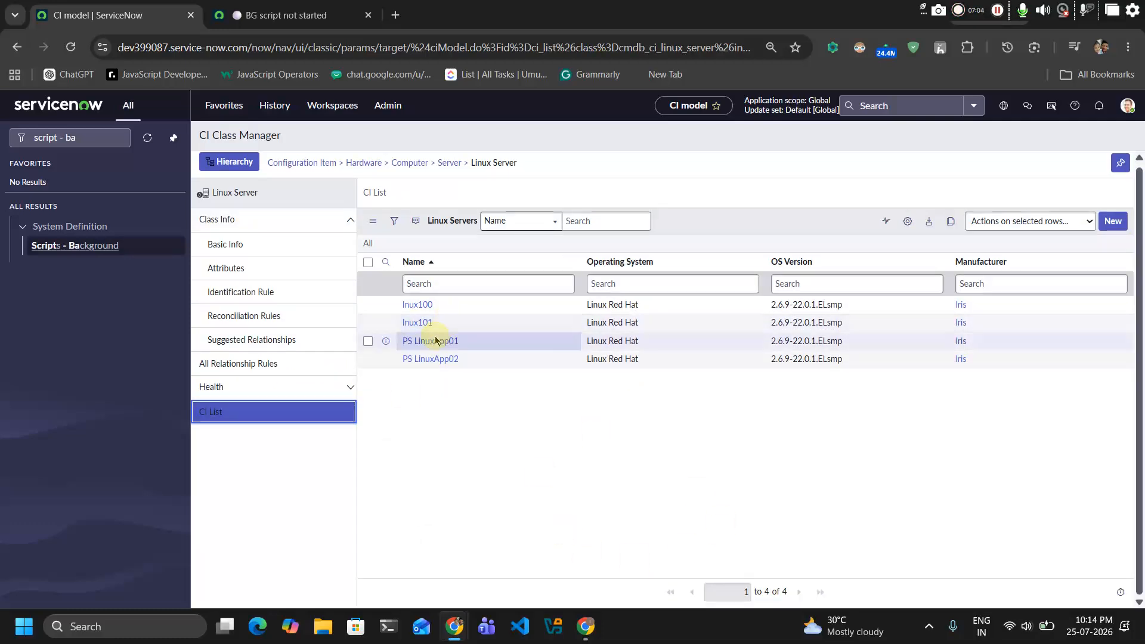
left_click(436, 341)
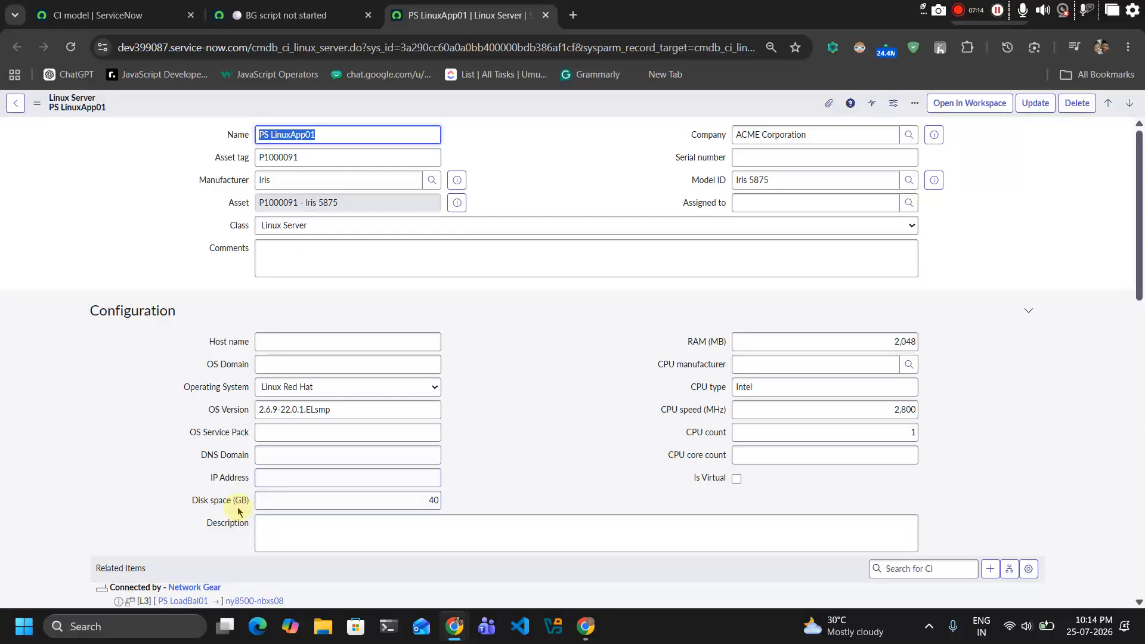
left_click_drag(419, 501, 458, 508)
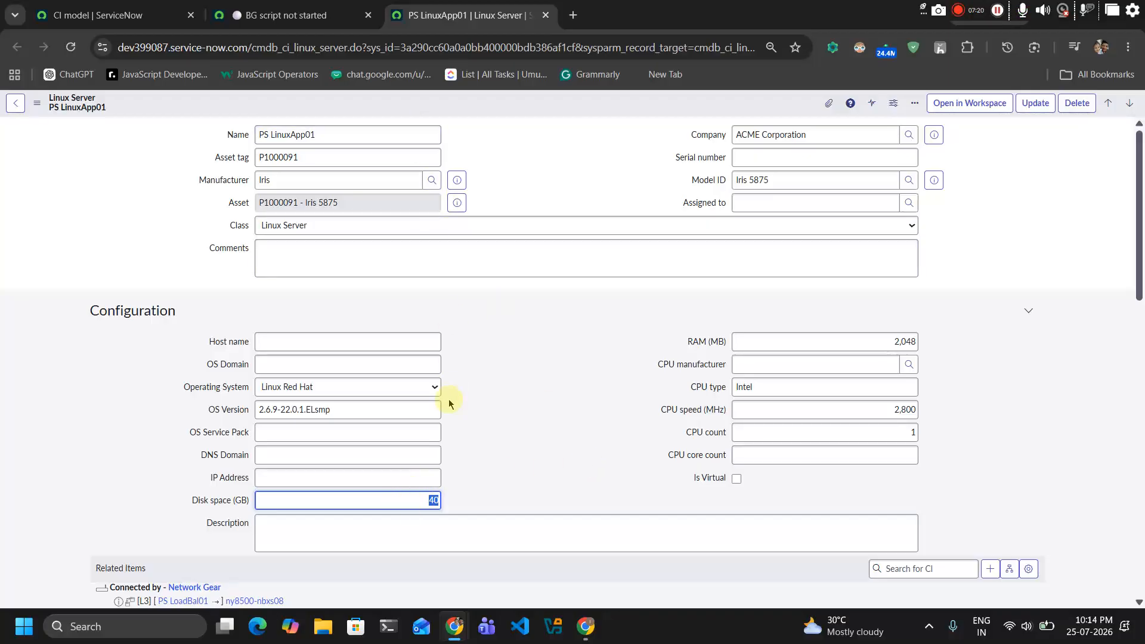
Open the CMDB 360 Data Preview of PS LinuxApp01 in a new tab
scroll(449, 404, "down", 5)
scroll(448, 403, "down", 6)
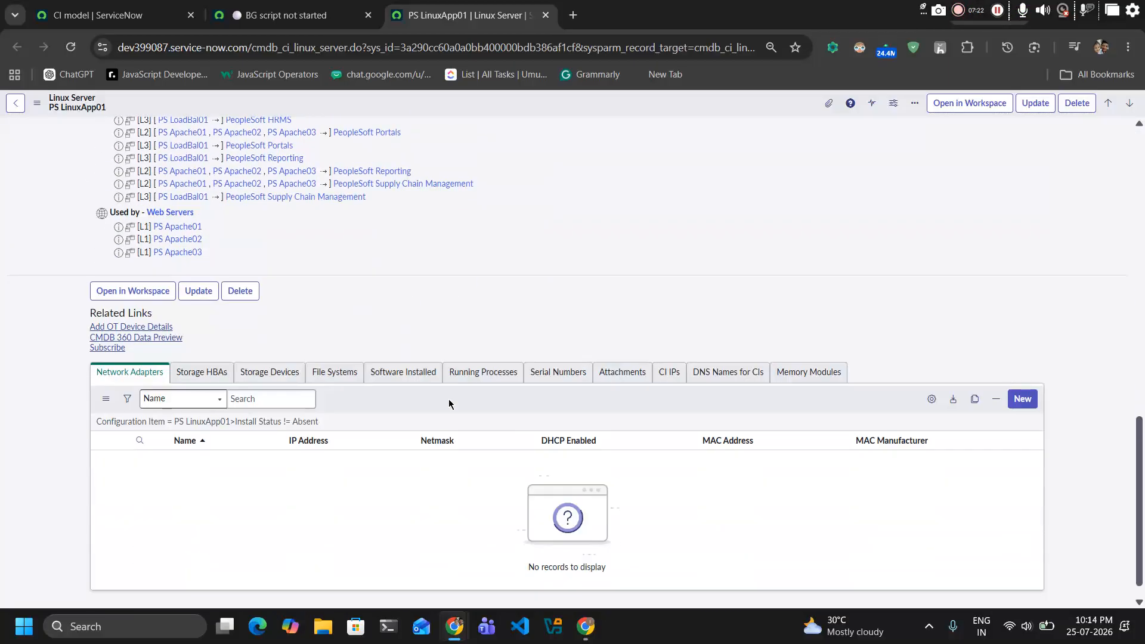
left_click(165, 339)
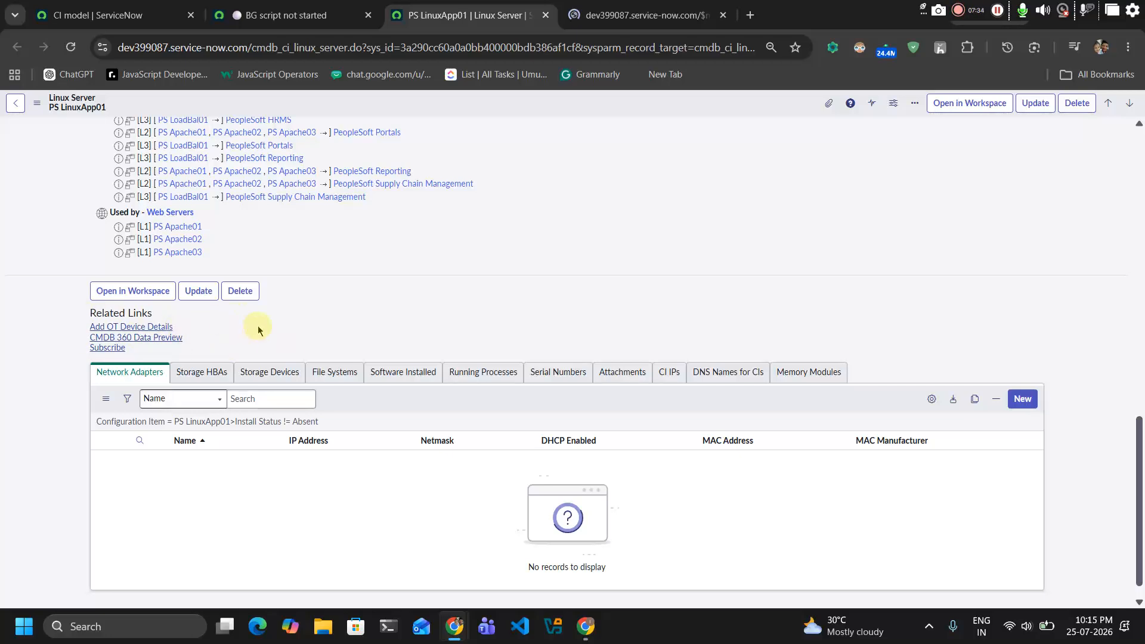
Recheck the Disk space (GB) field on the PS LinuxApp01 record while the data preview loads
scroll(259, 330, "up", 15)
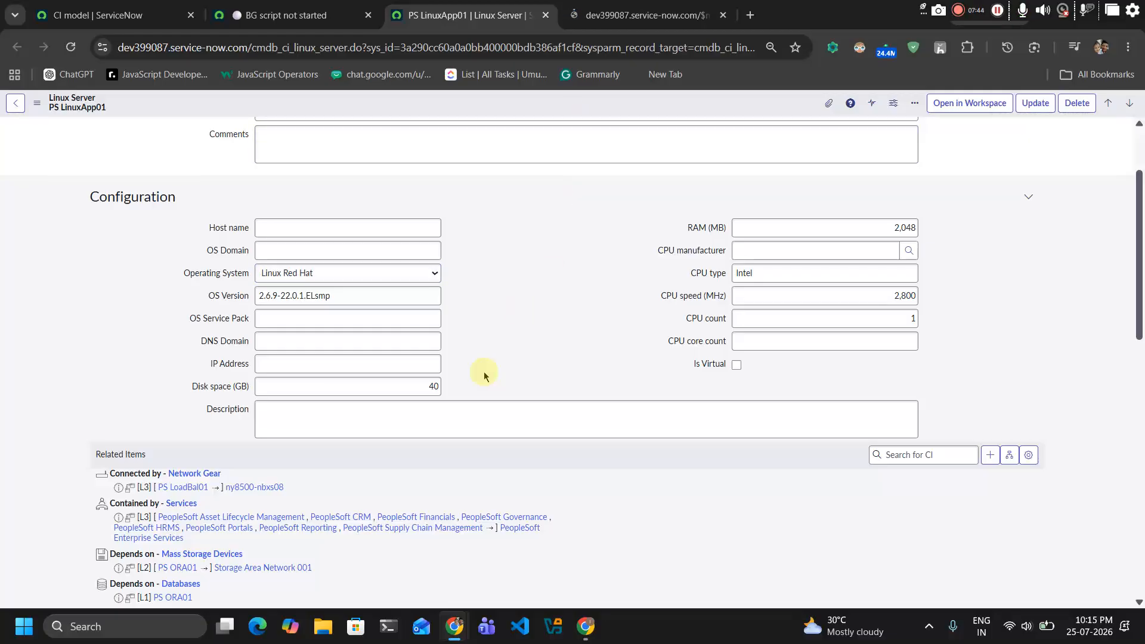
scroll(484, 371, "up", 2)
left_click(463, 260)
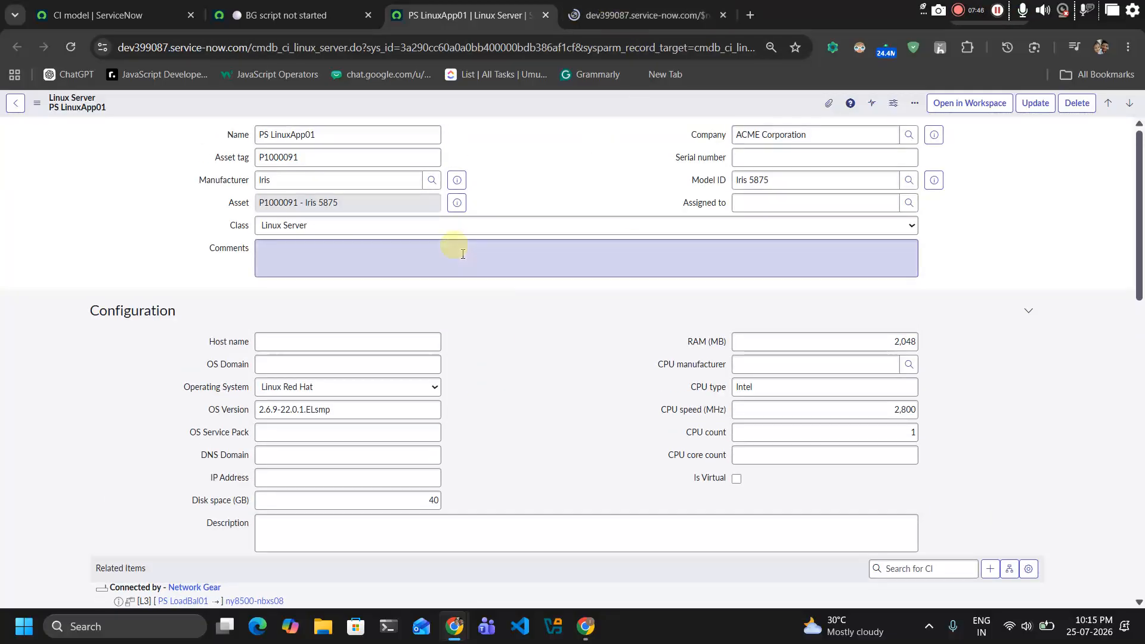
left_click(608, 9)
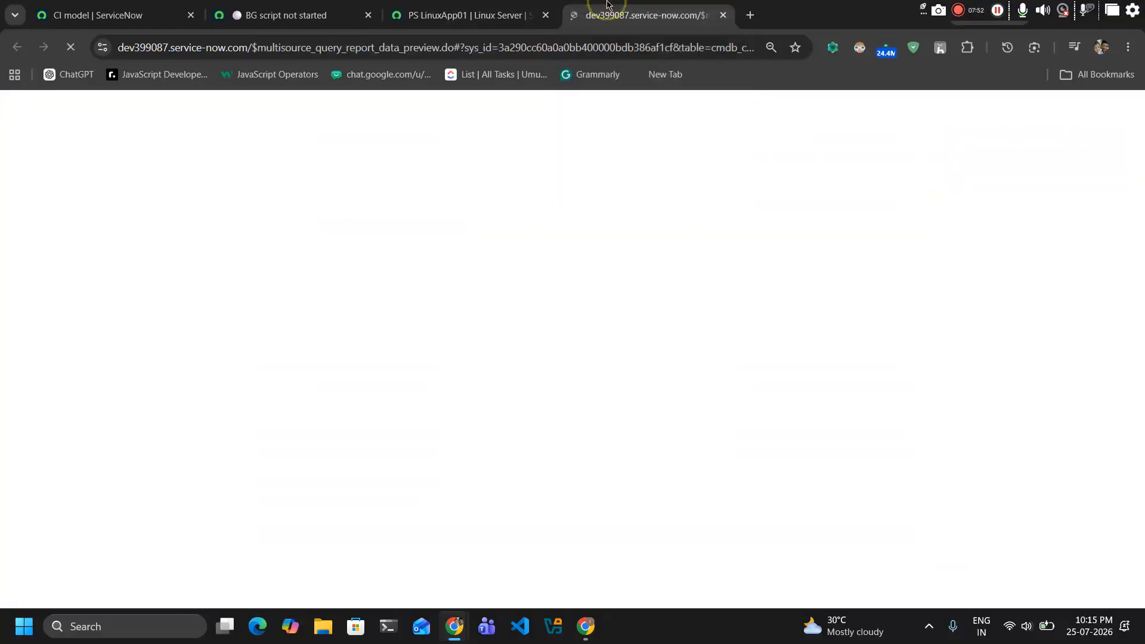
left_click(490, 6)
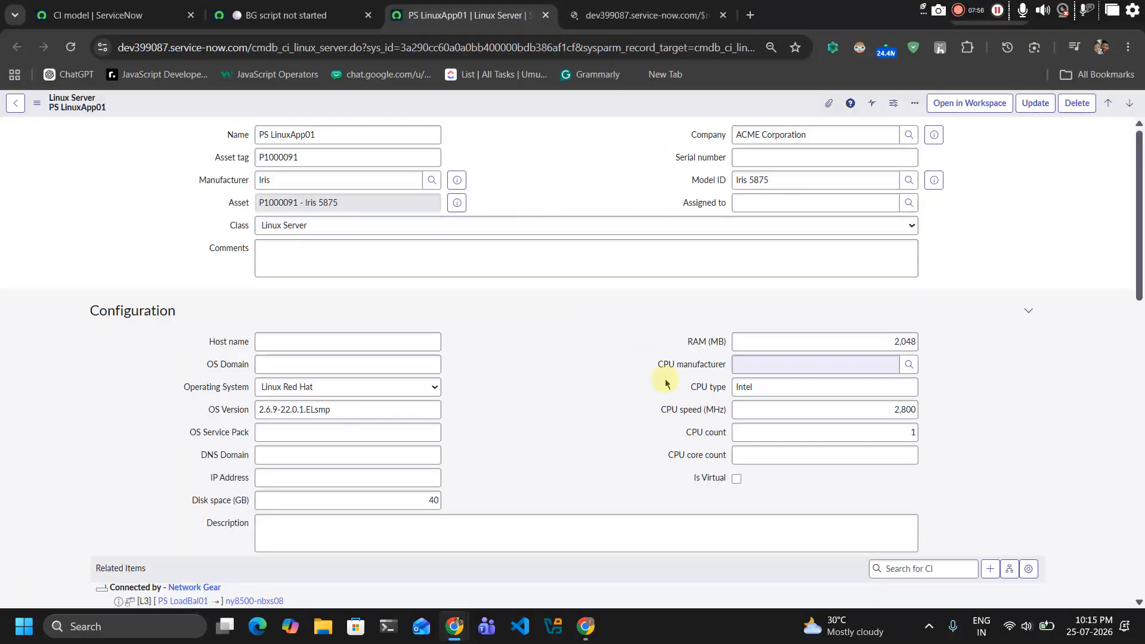
scroll(613, 403, "down", 2)
double_click(412, 374)
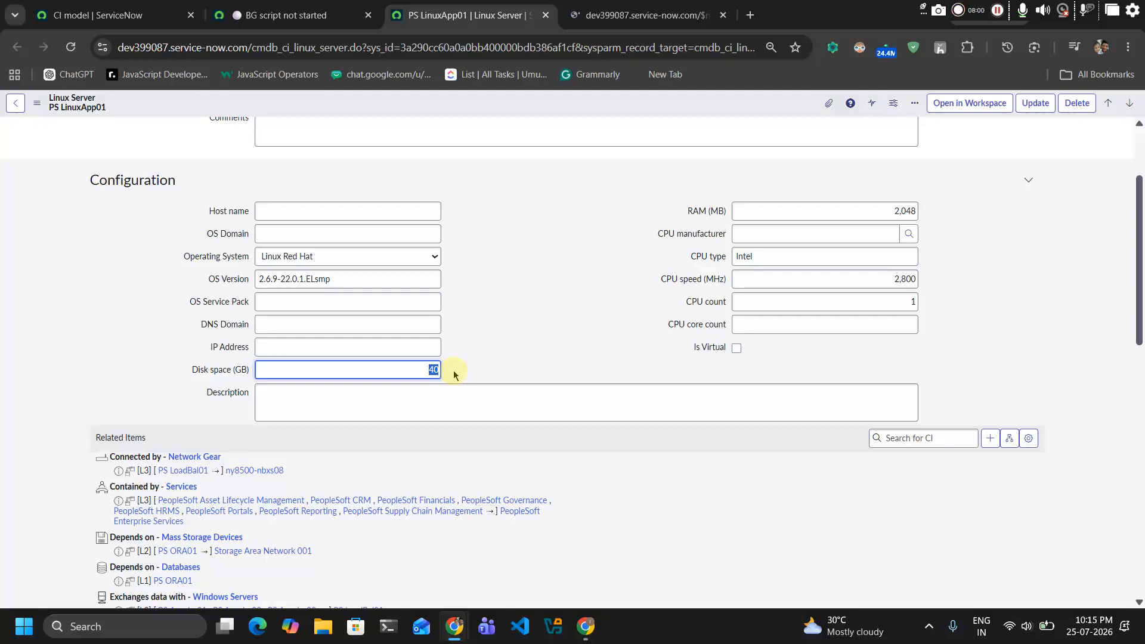
left_click(491, 332)
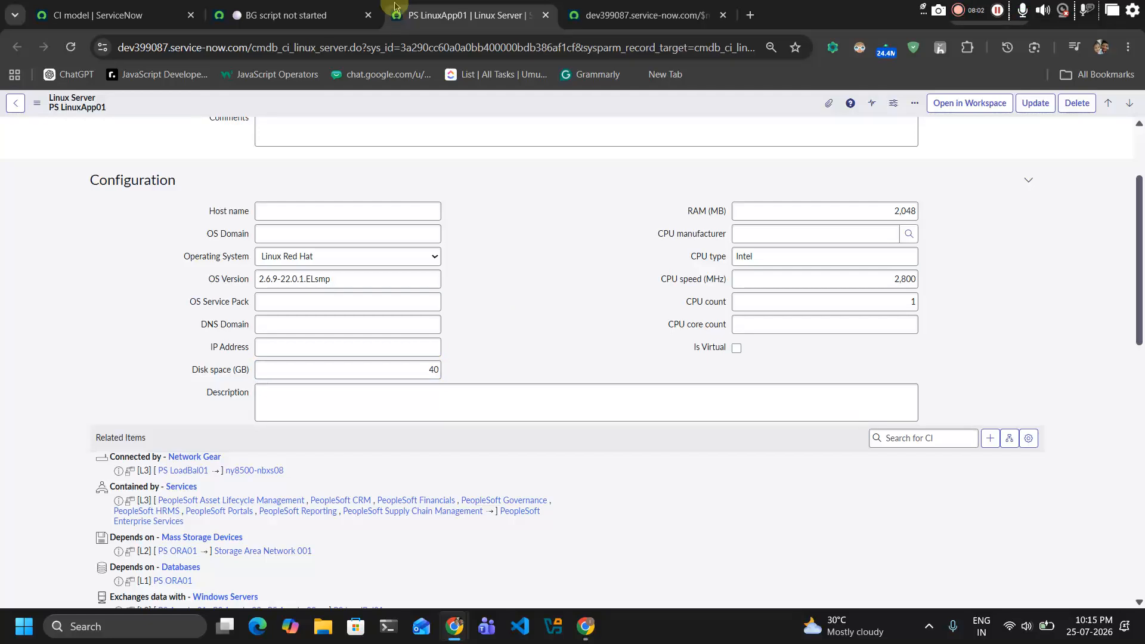
Filter the CMDB 360 preview's attributes by "disk" to look up the CMDB value
left_click(640, 15)
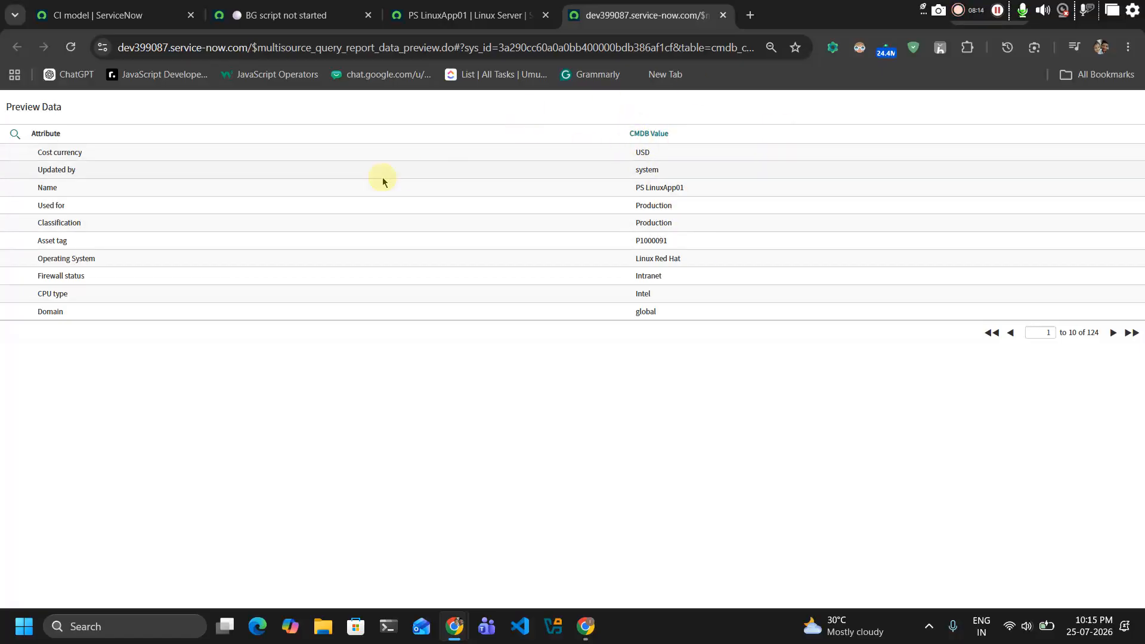
left_click(15, 134)
left_click(65, 153)
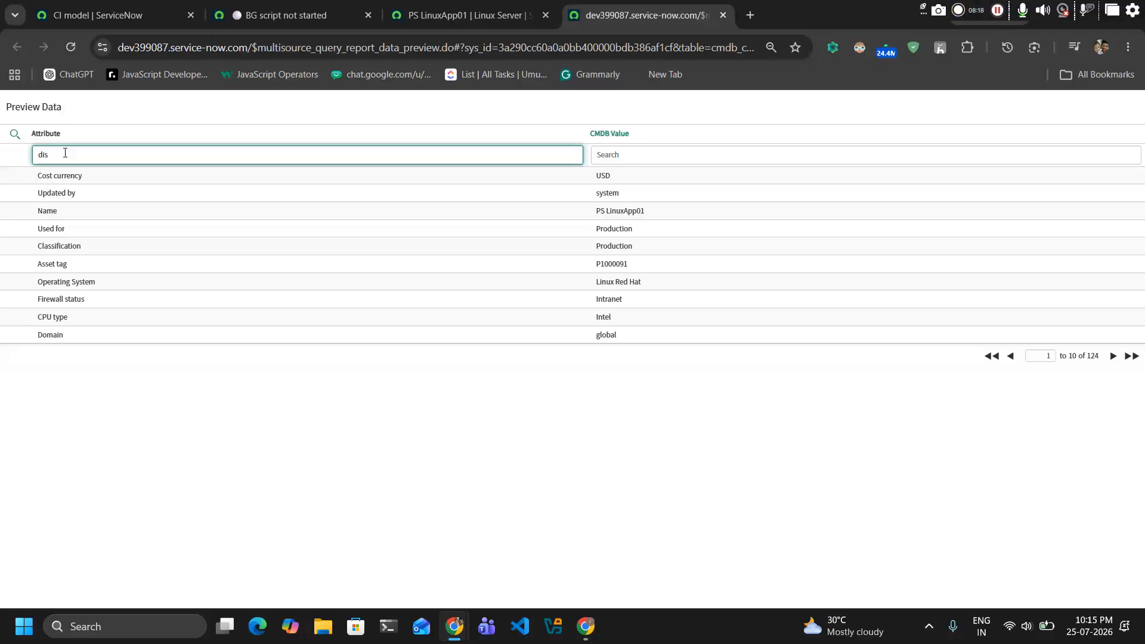
type("disk")
key("Return")
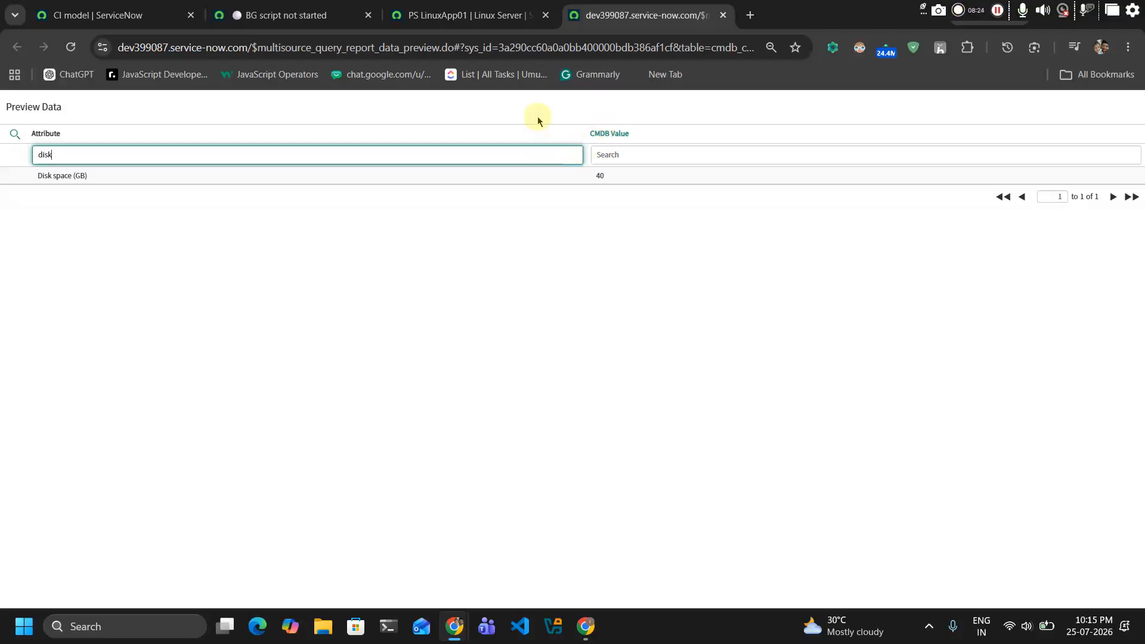
Paste a createOrUpdateCI background script with source ServiceNow for PS LinuxApp01, setting disk_space "100", ram "3000" and short_description "Linux description from ServiceNow"
mouse_move(257, 5)
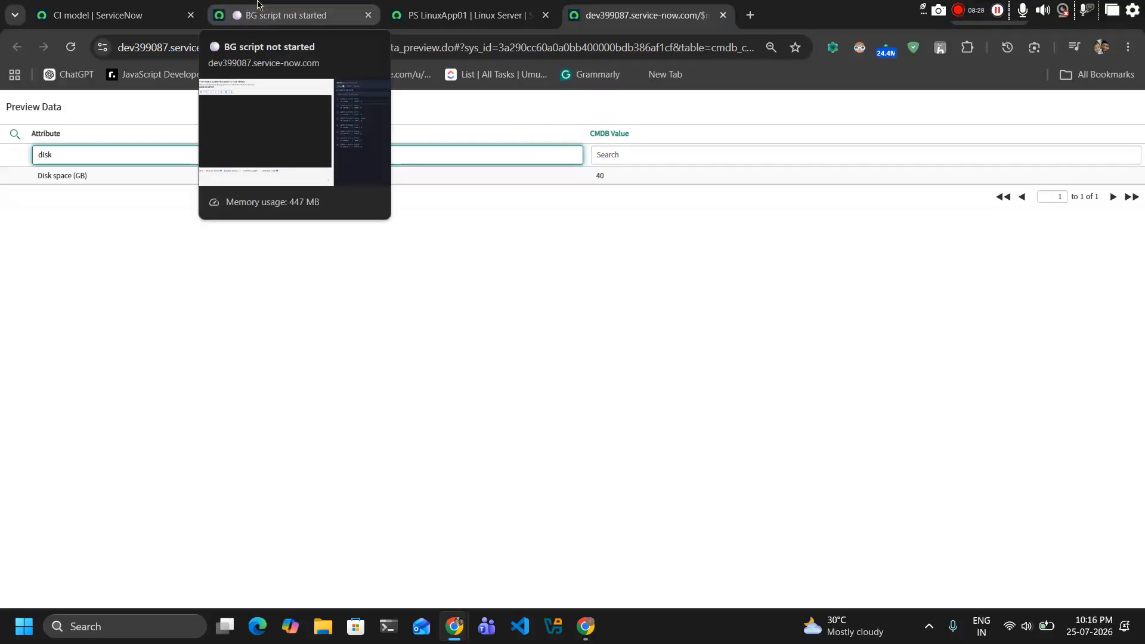
left_click(258, 4)
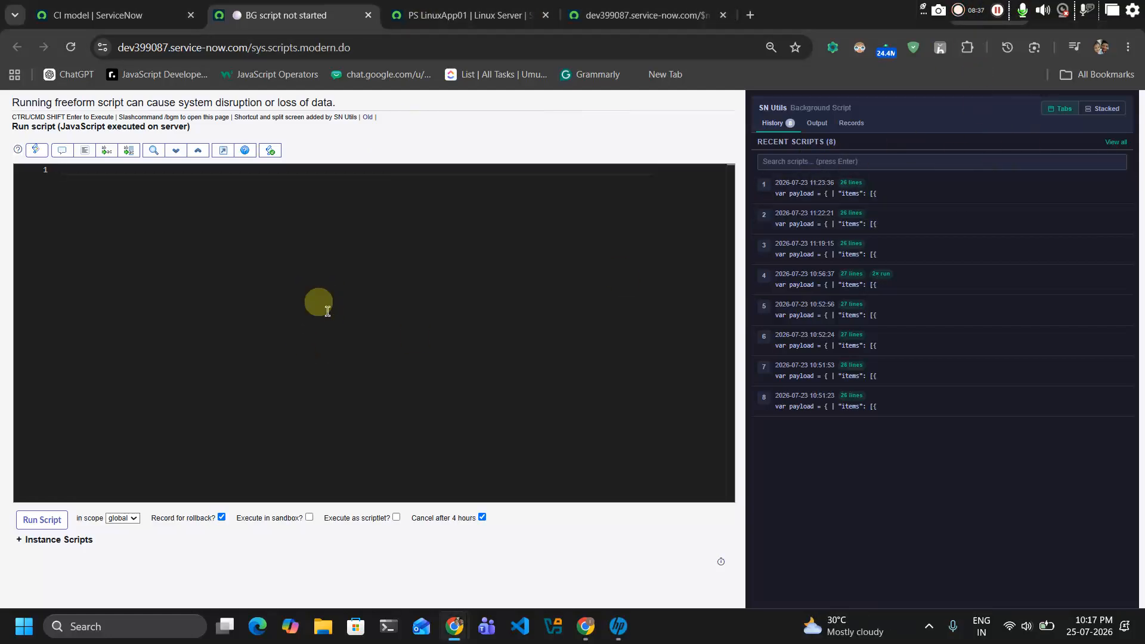
key("ctrl+v")
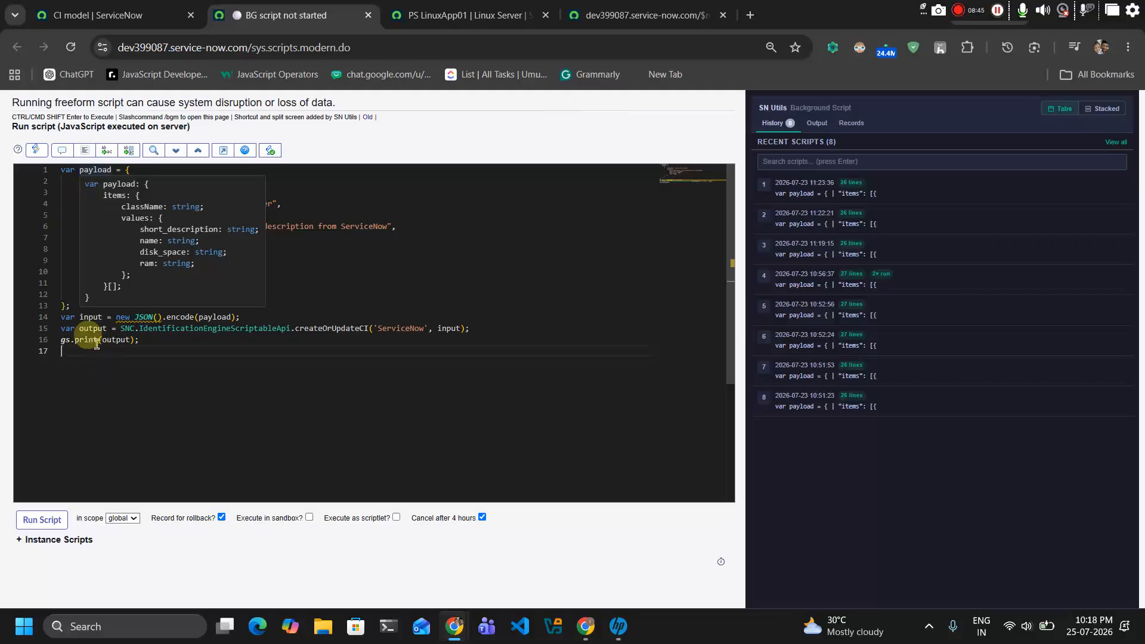
Examine the script's payload variable and the class name and attribute values in its items block
double_click(88, 170)
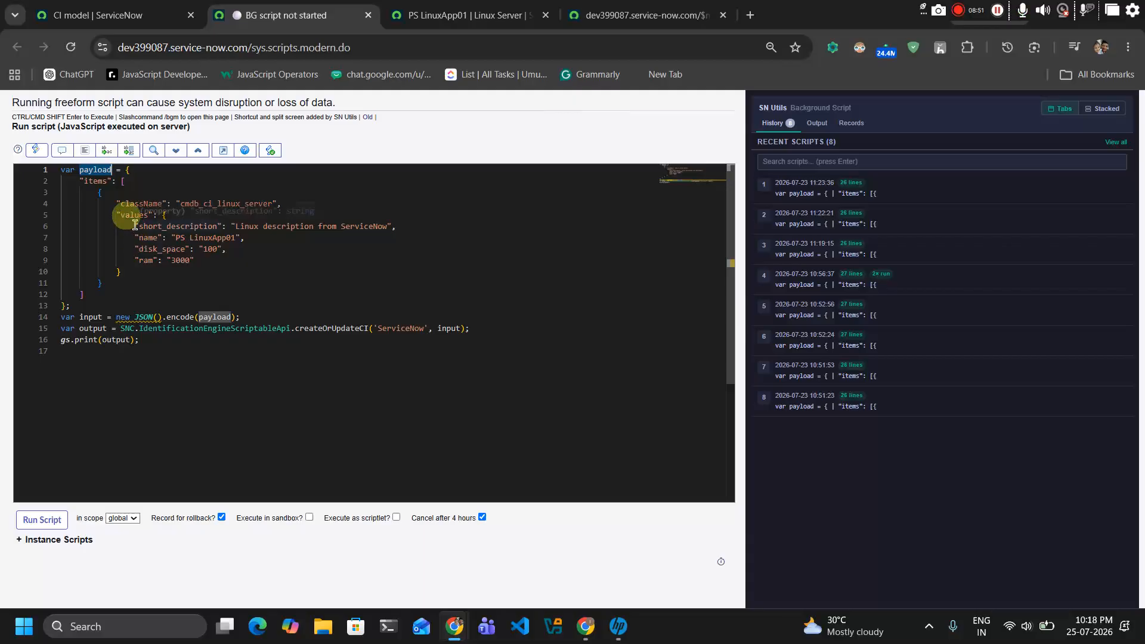
left_click(123, 170)
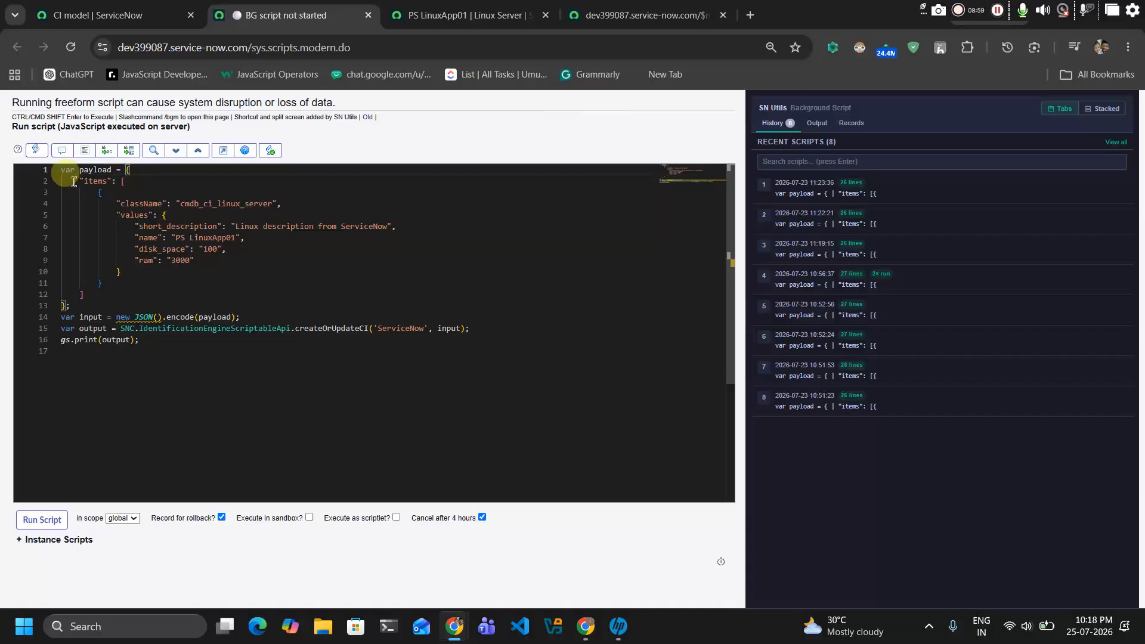
left_click_drag(75, 181, 145, 271)
left_click(150, 272)
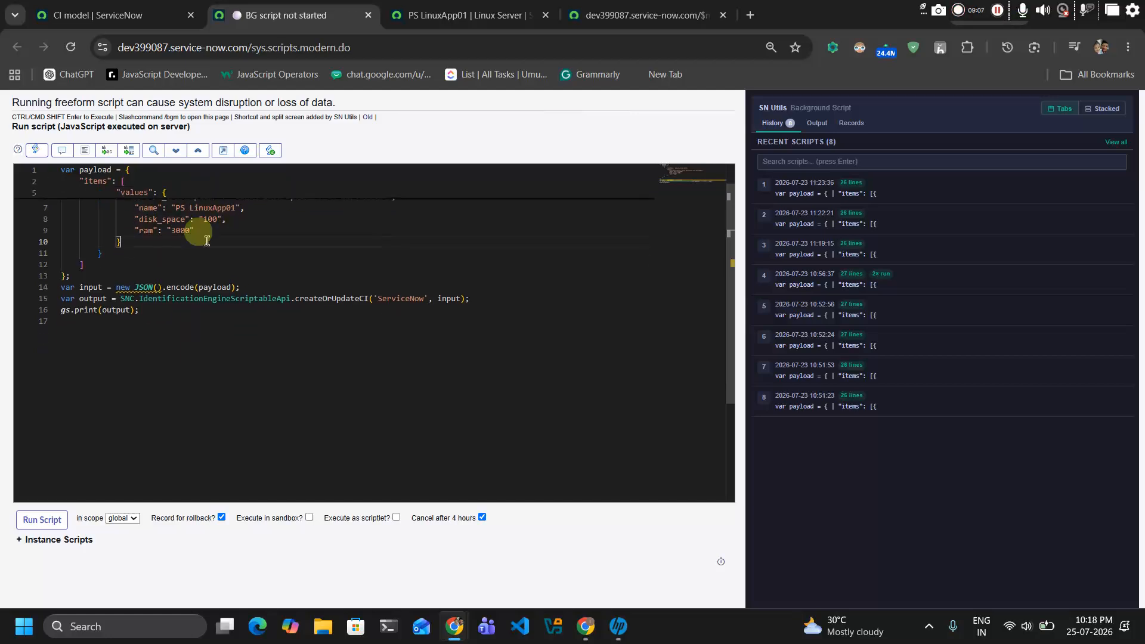
Examine how the script encodes the payload as input and passes it to createOrUpdateCI with the ServiceNow source, then prints the output
scroll(197, 282, "down", 1)
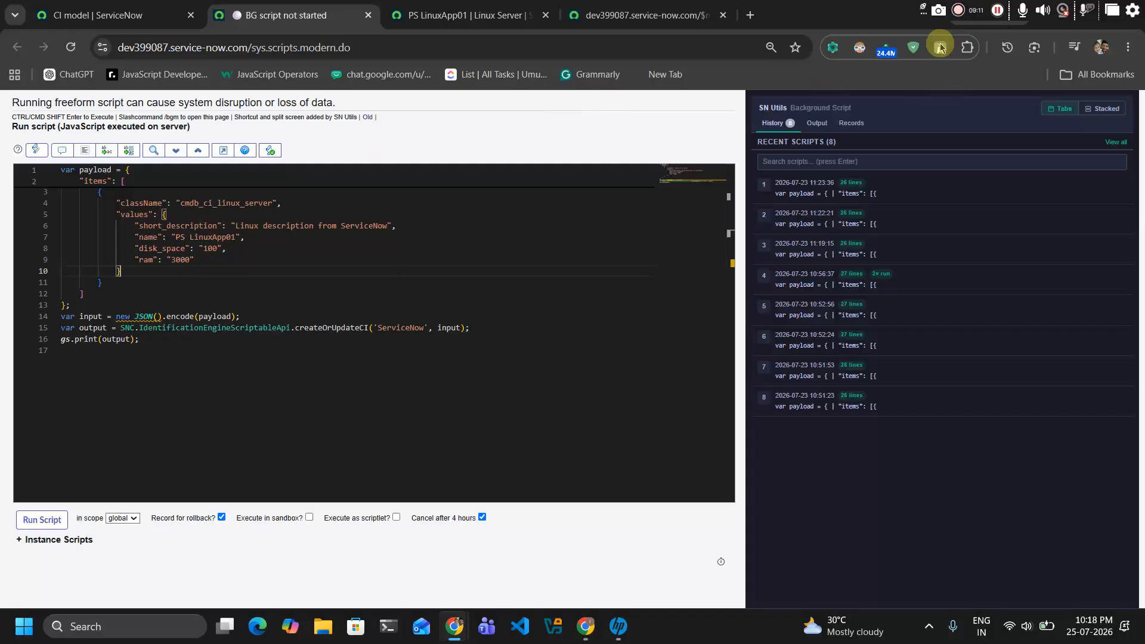
left_click(1000, 10)
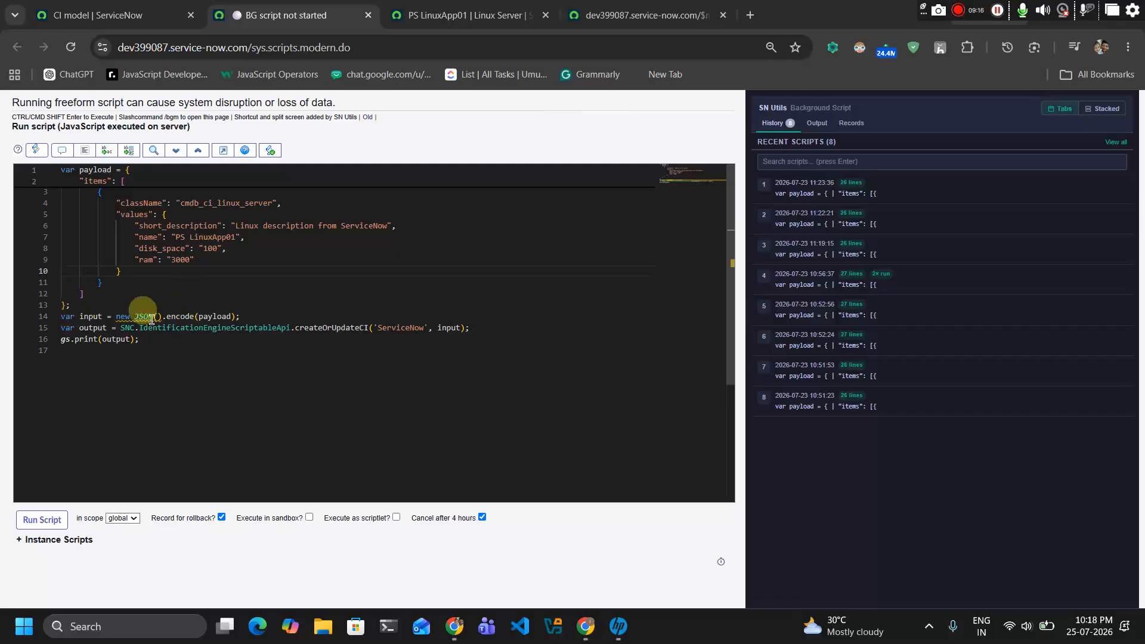
double_click(82, 319)
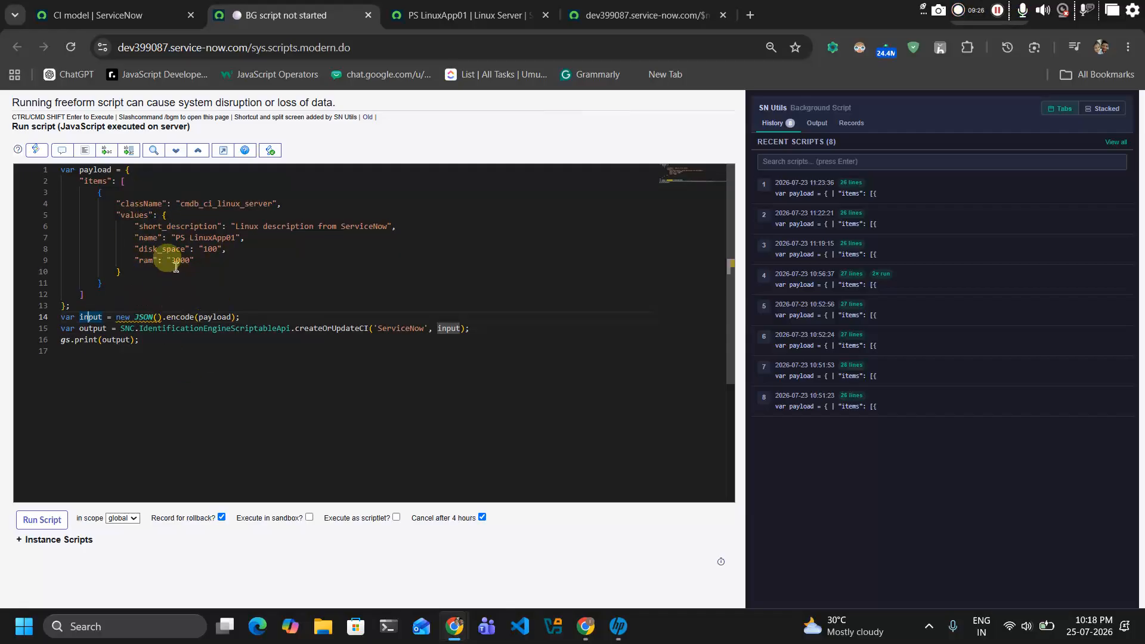
double_click(91, 316)
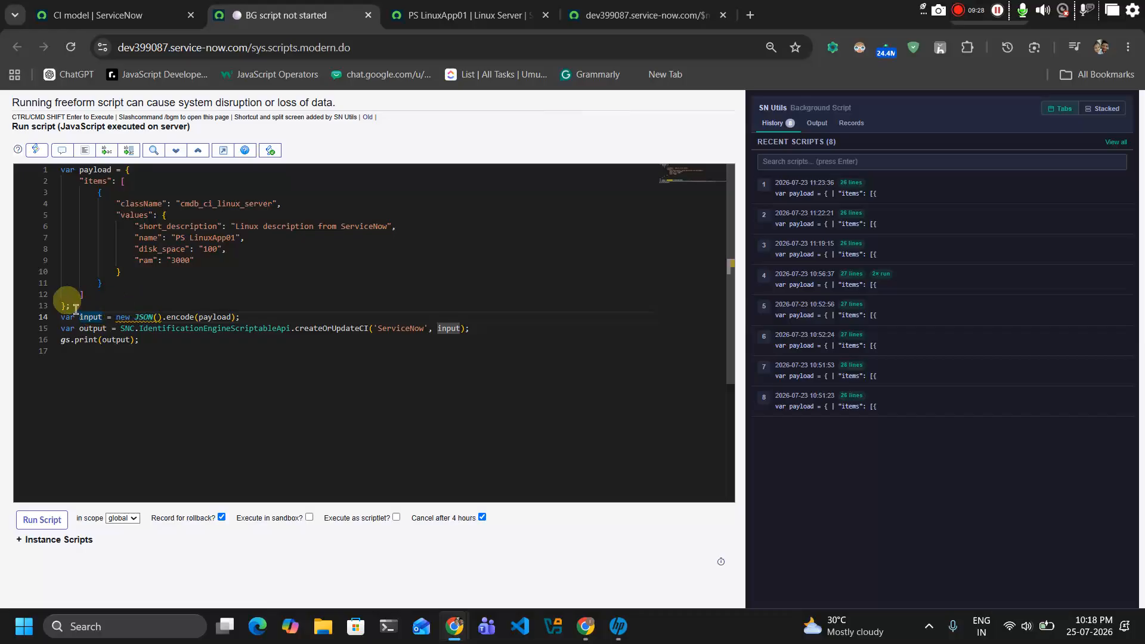
left_click_drag(121, 328, 286, 330)
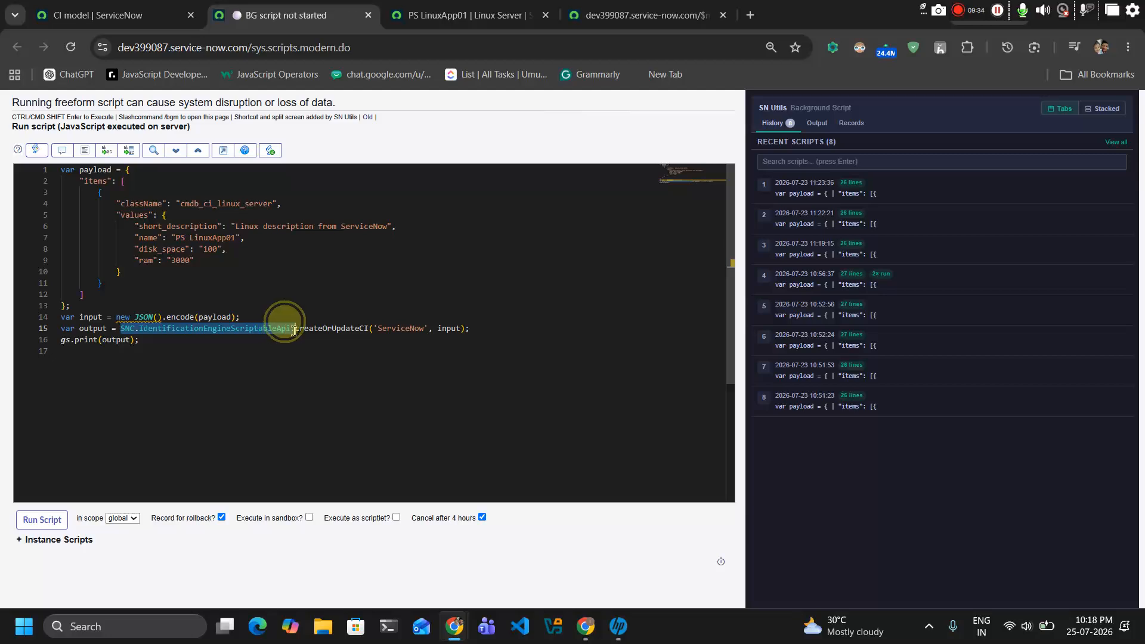
left_click(224, 320)
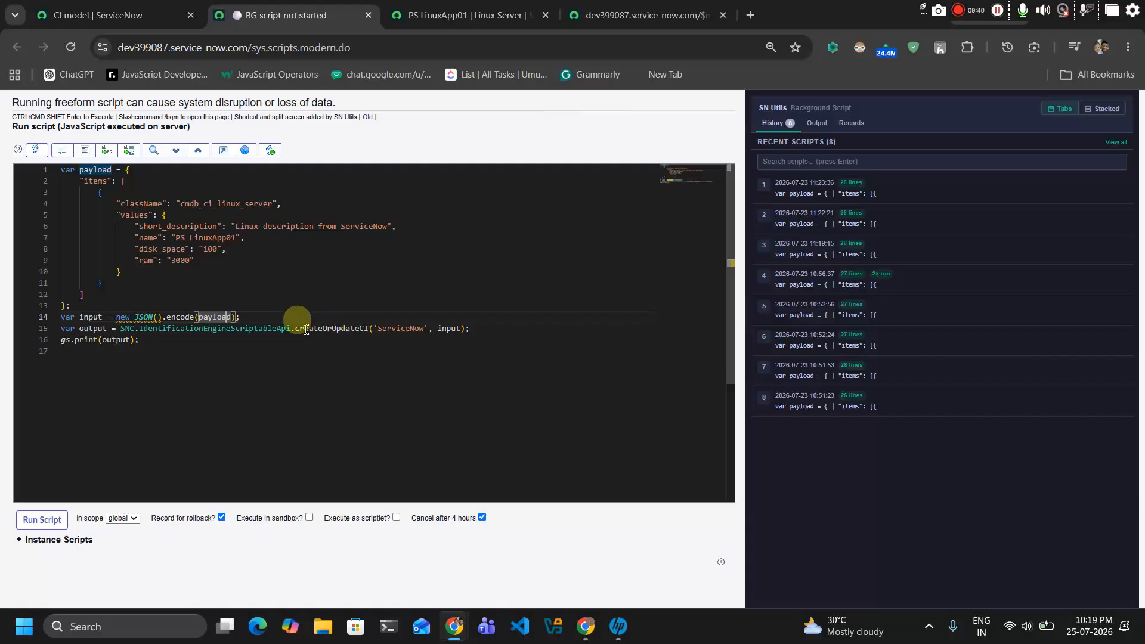
left_click_drag(295, 328, 375, 331)
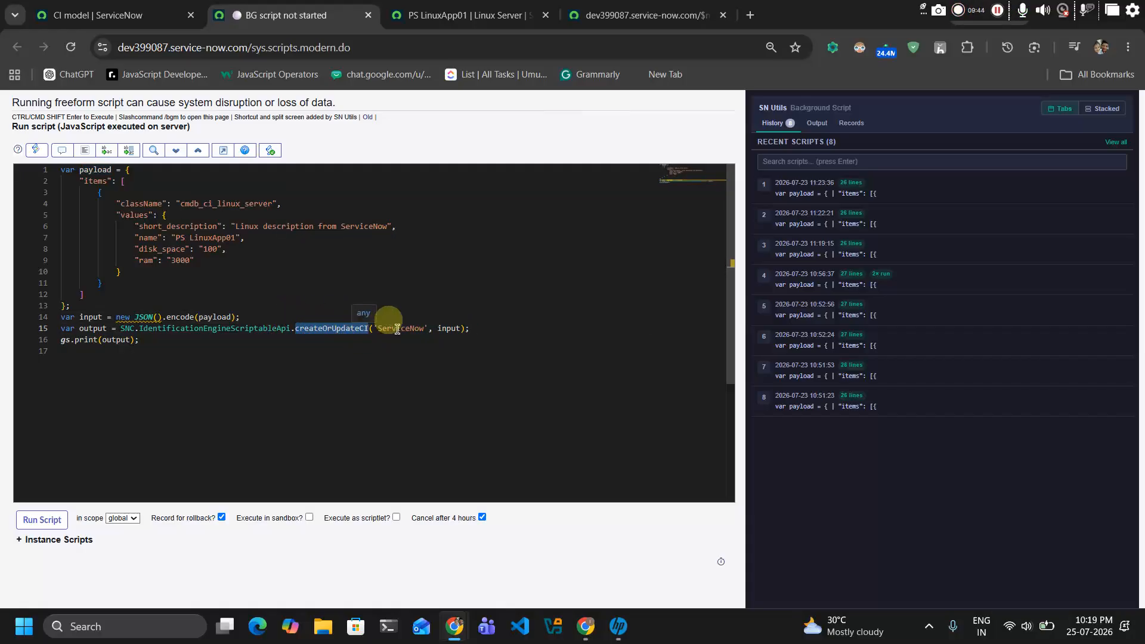
double_click(394, 329)
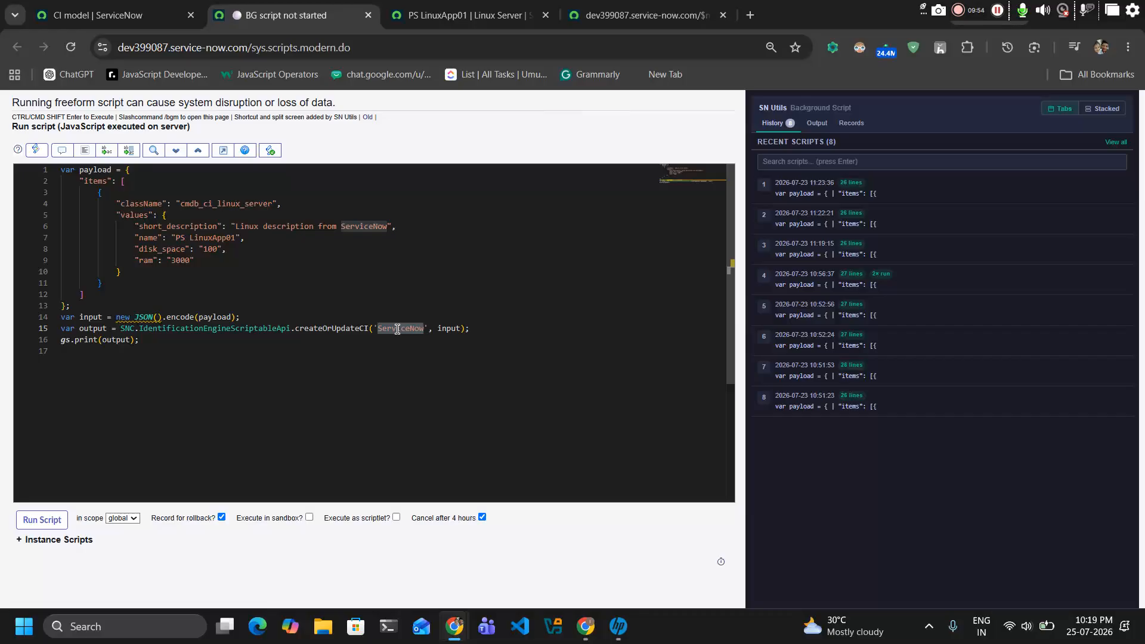
double_click(456, 330)
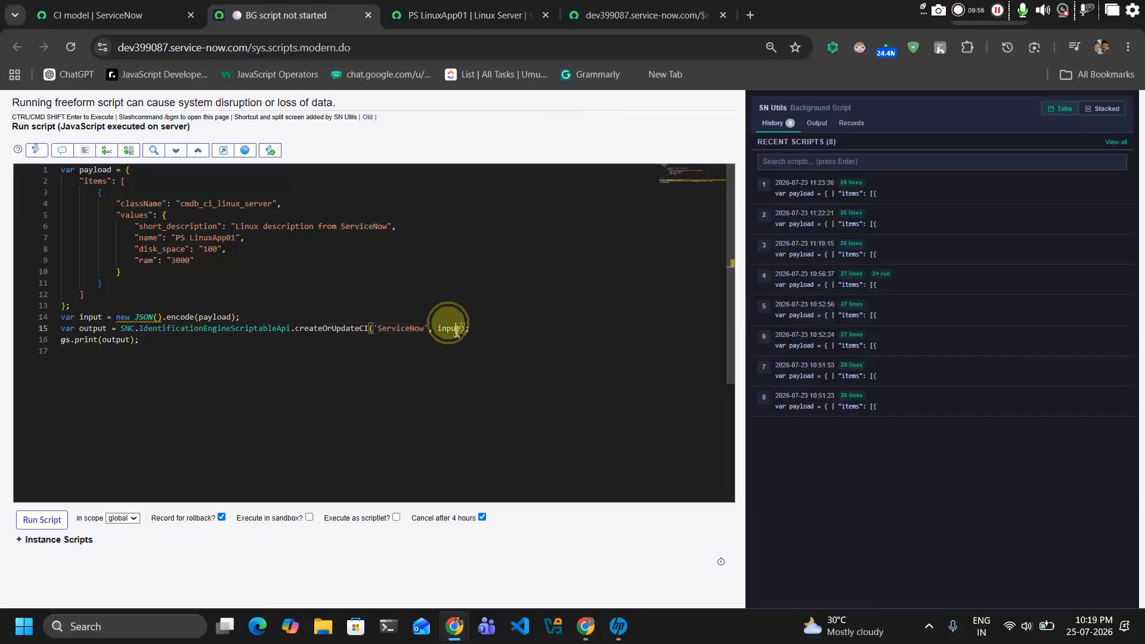
left_click(167, 341)
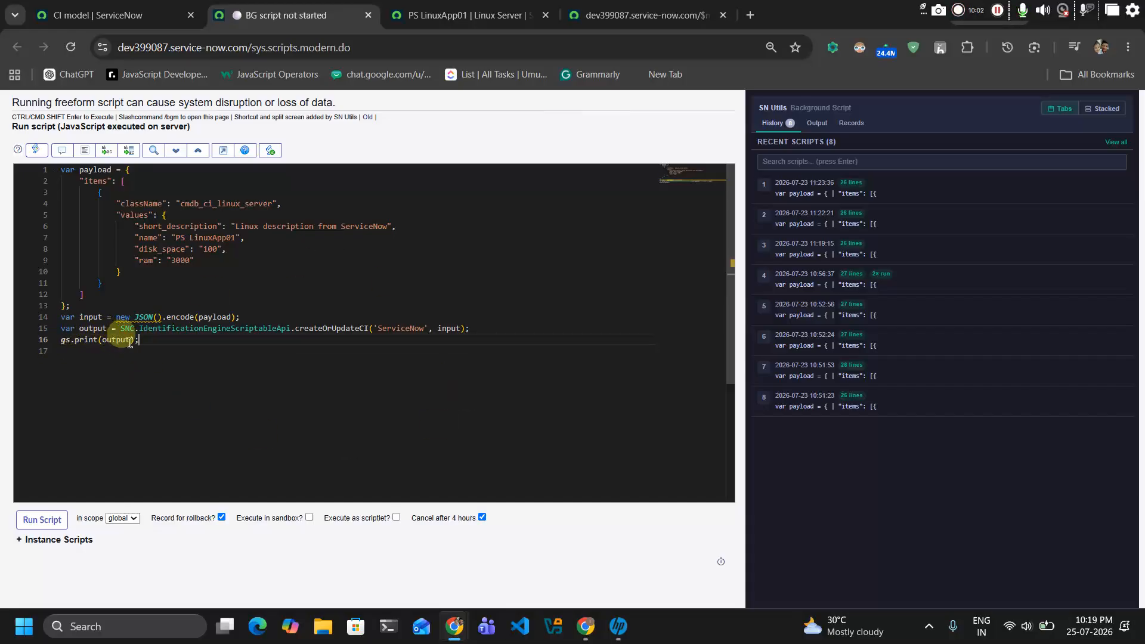
Run the background script in global scope and check the Disk space, RAM and Description fields on the PS LinuxApp01 record
left_click(42, 521)
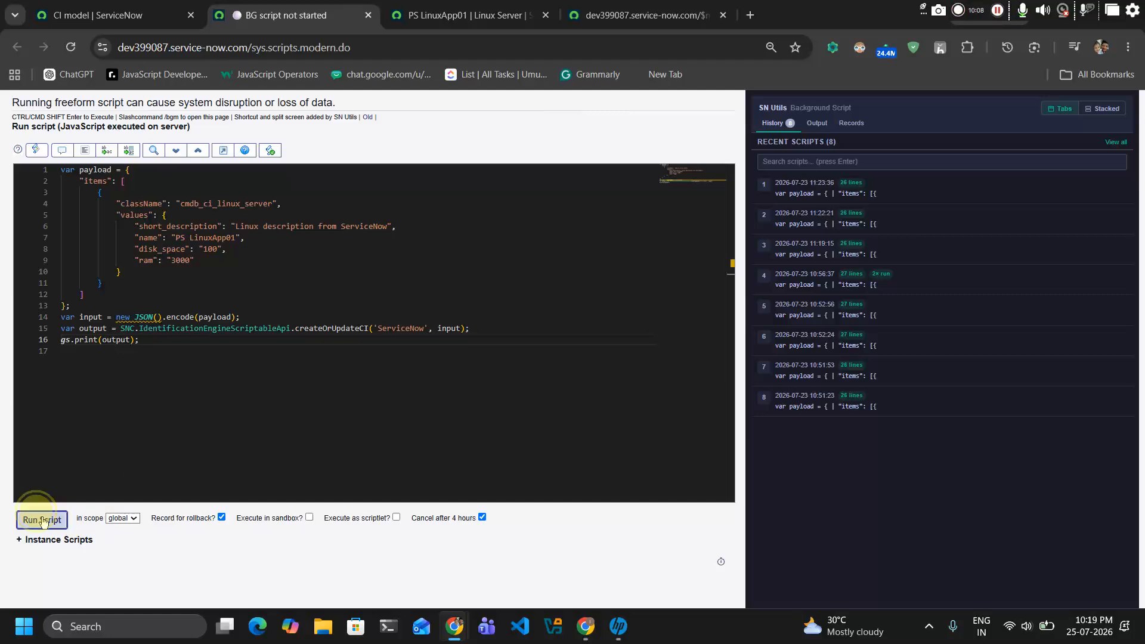
left_click(636, 398)
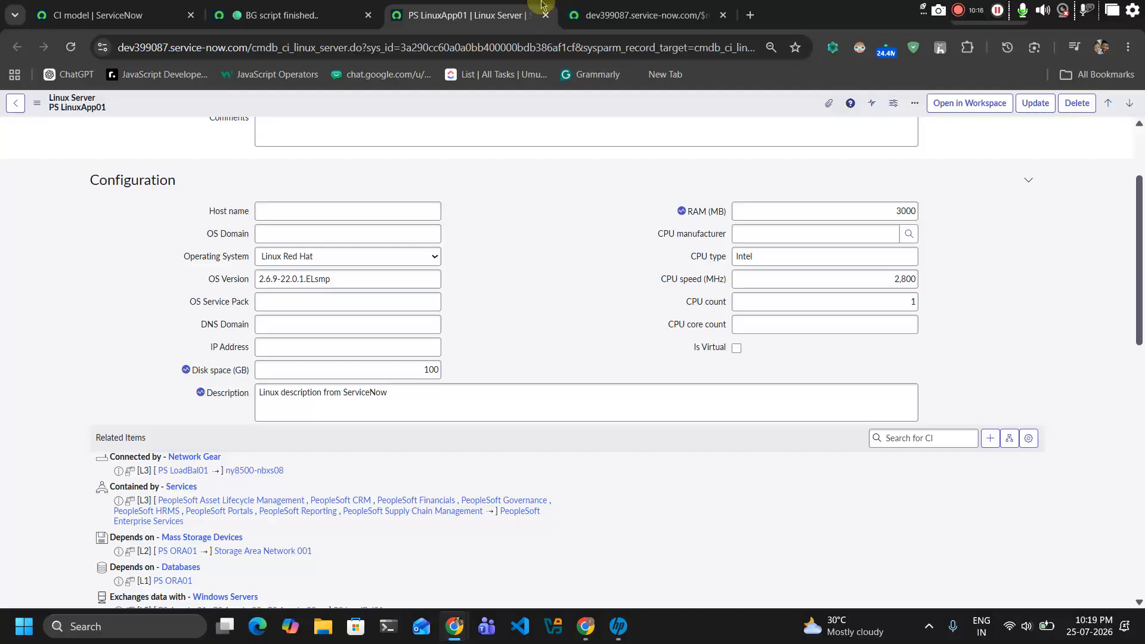
scroll(523, 212, "up", 2)
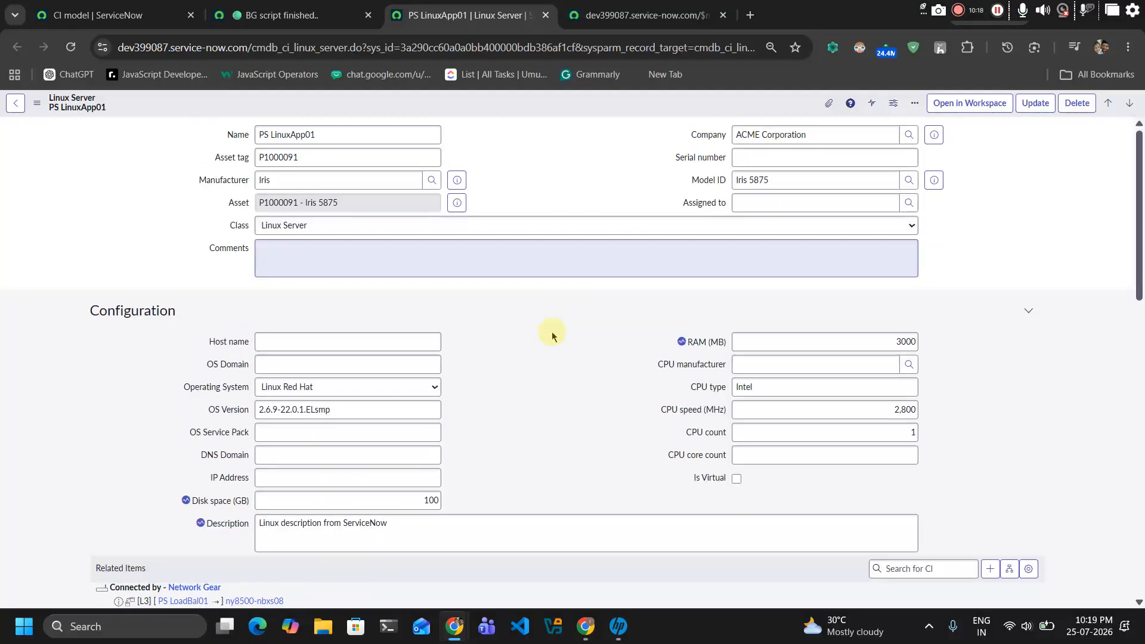
scroll(645, 417, "down", 2)
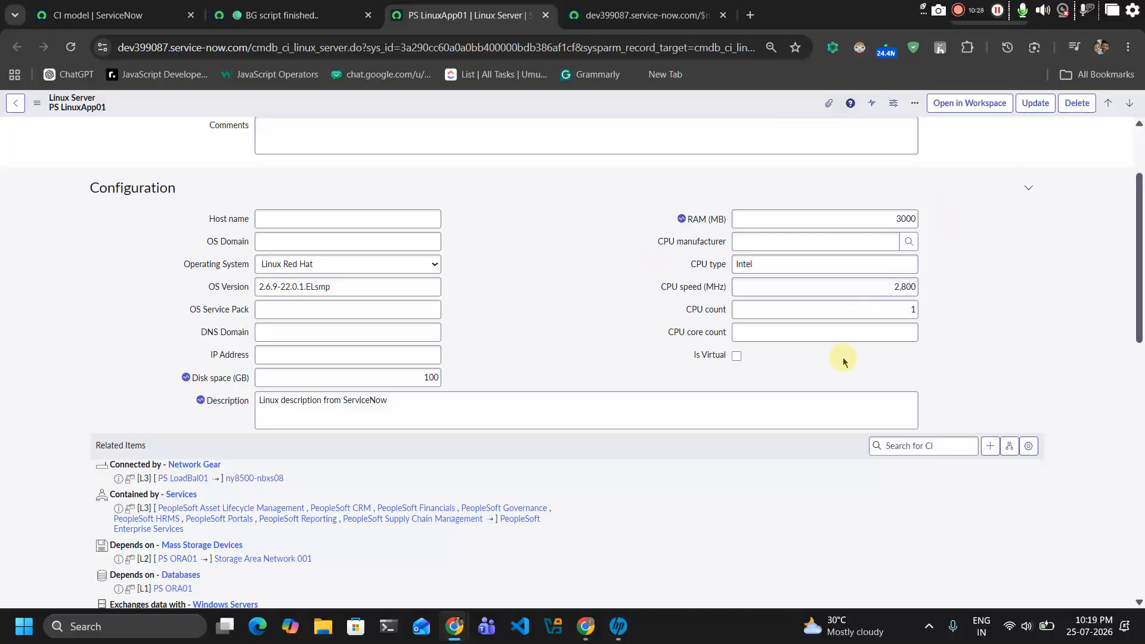
scroll(268, 334, "up", 3)
scroll(270, 338, "down", 2)
scroll(270, 337, "up", 1)
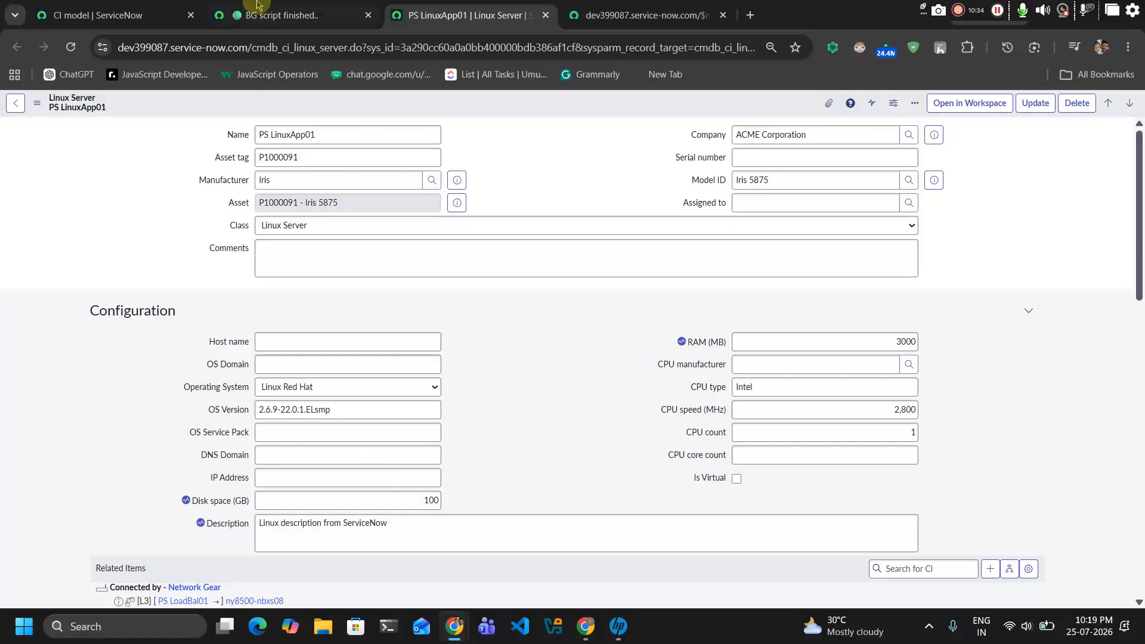
Review Linux Server's reconciliation rules and reload the PS LinuxApp01 data preview with its column search shown to compare CMDB and ServiceNow values
left_click(167, 15)
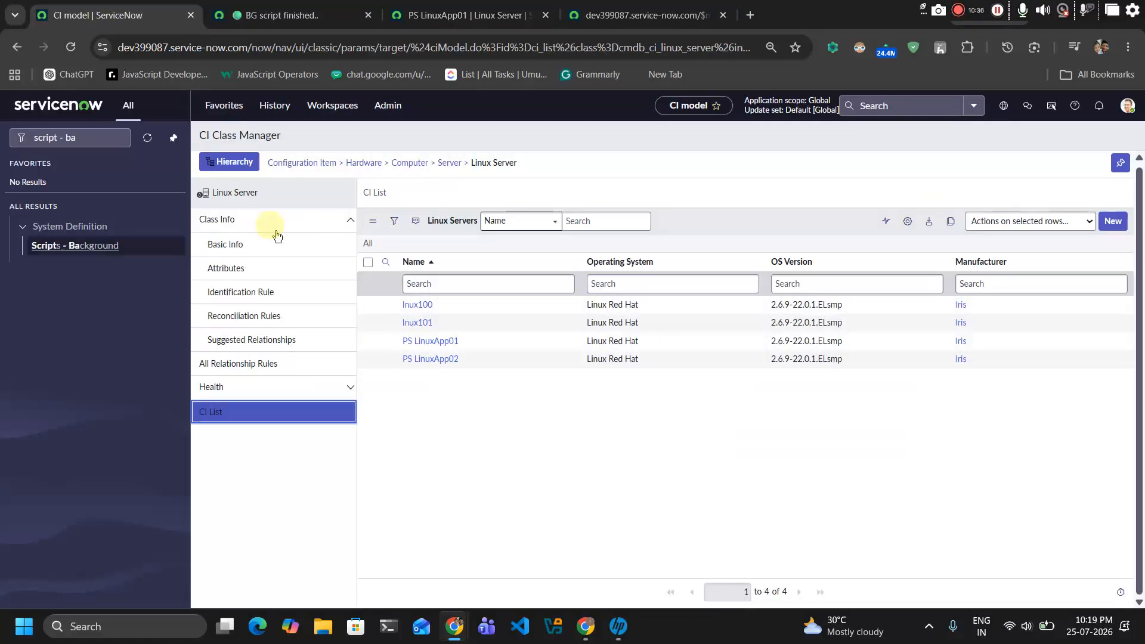
left_click(246, 316)
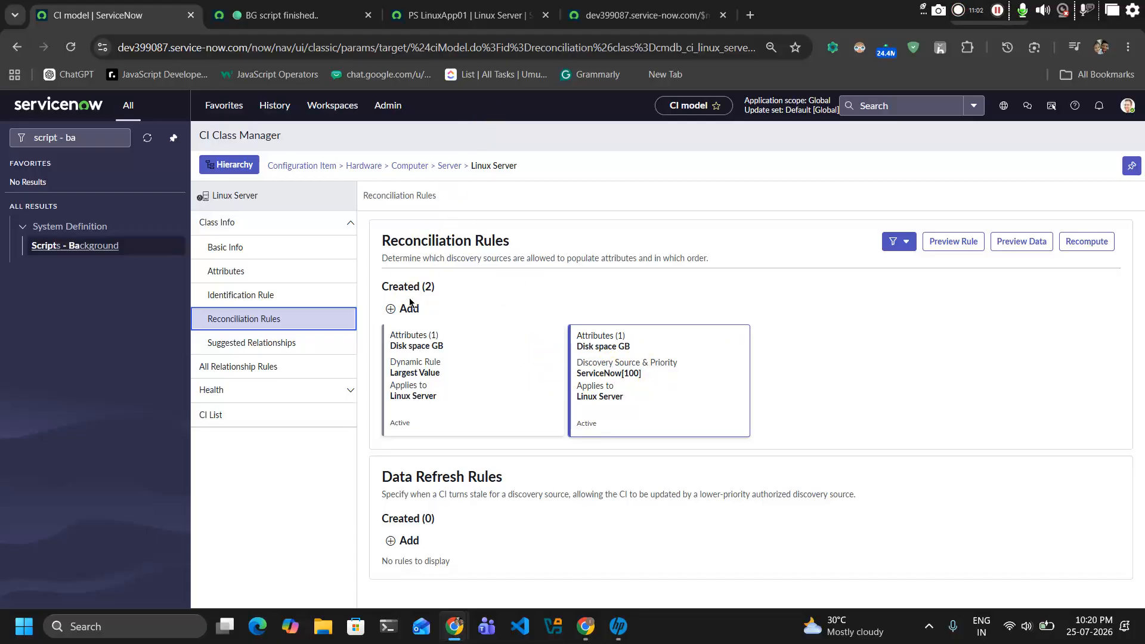
left_click(581, 15)
triple_click(355, 102)
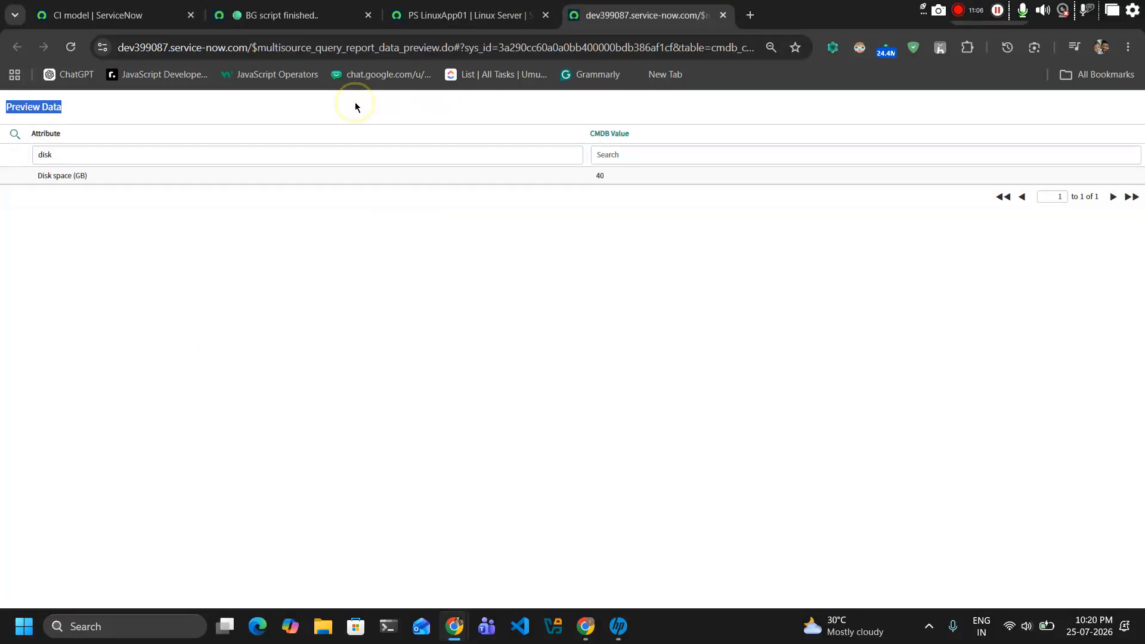
left_click(70, 47)
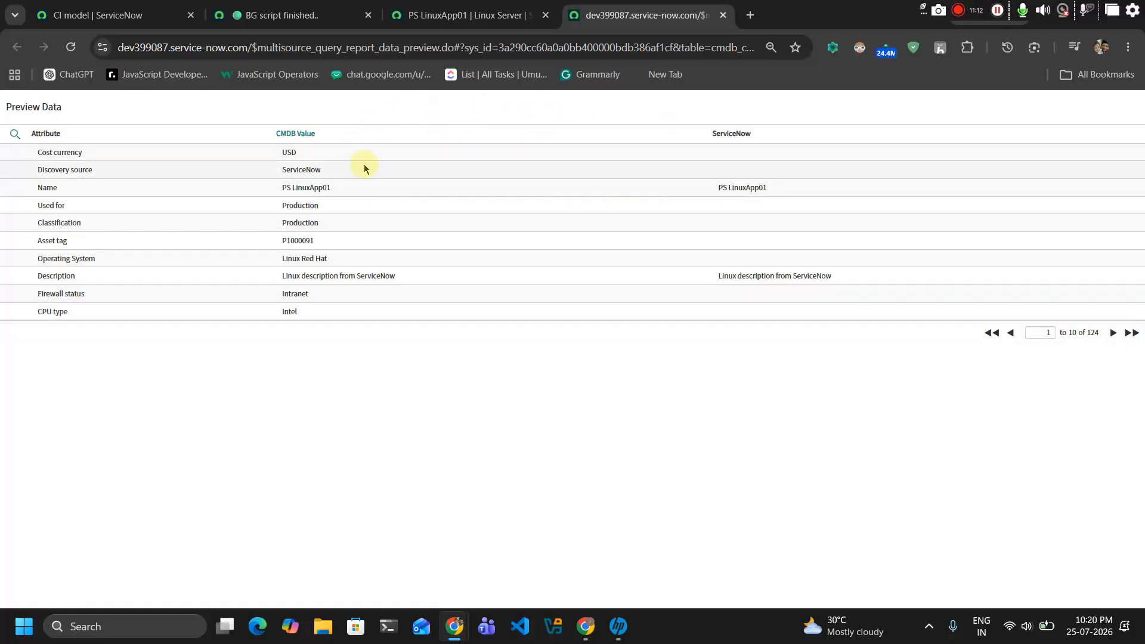
left_click(15, 134)
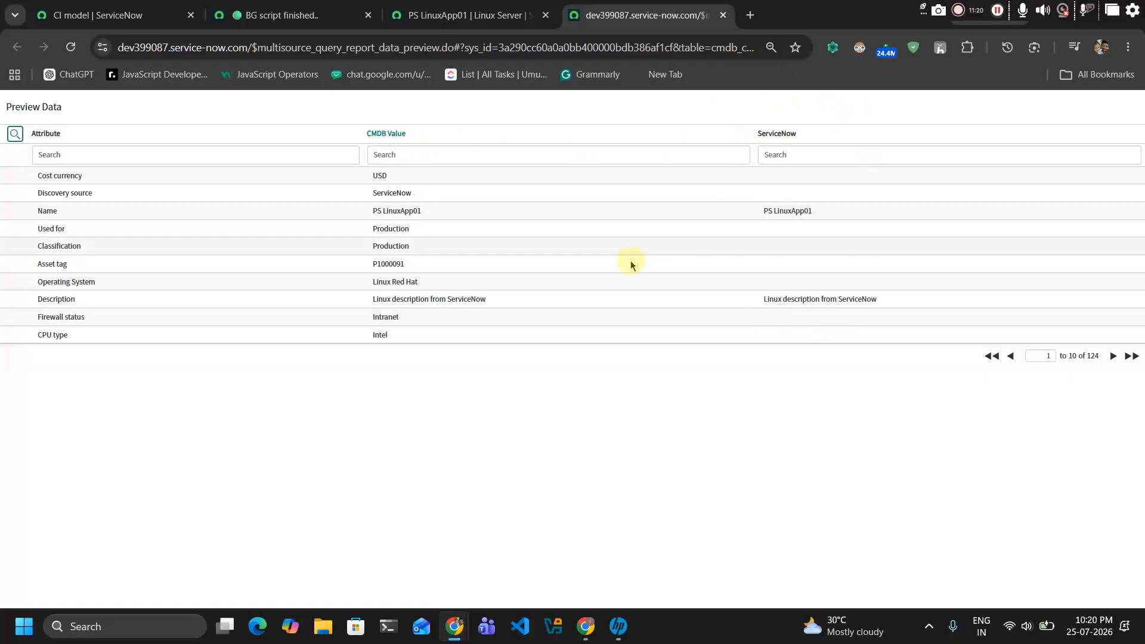
left_click(152, 12)
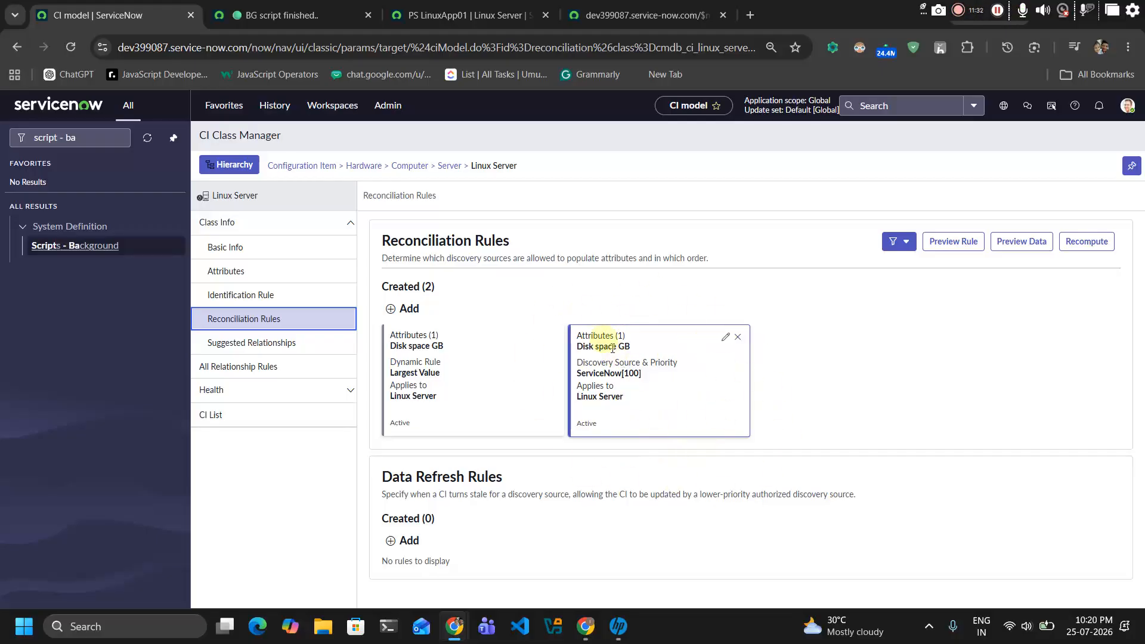
Set the script's disk_space to "30" and replace ServiceNow with ServiceWatch in both the short_description and the createOrUpdateCI source
left_click(280, 15)
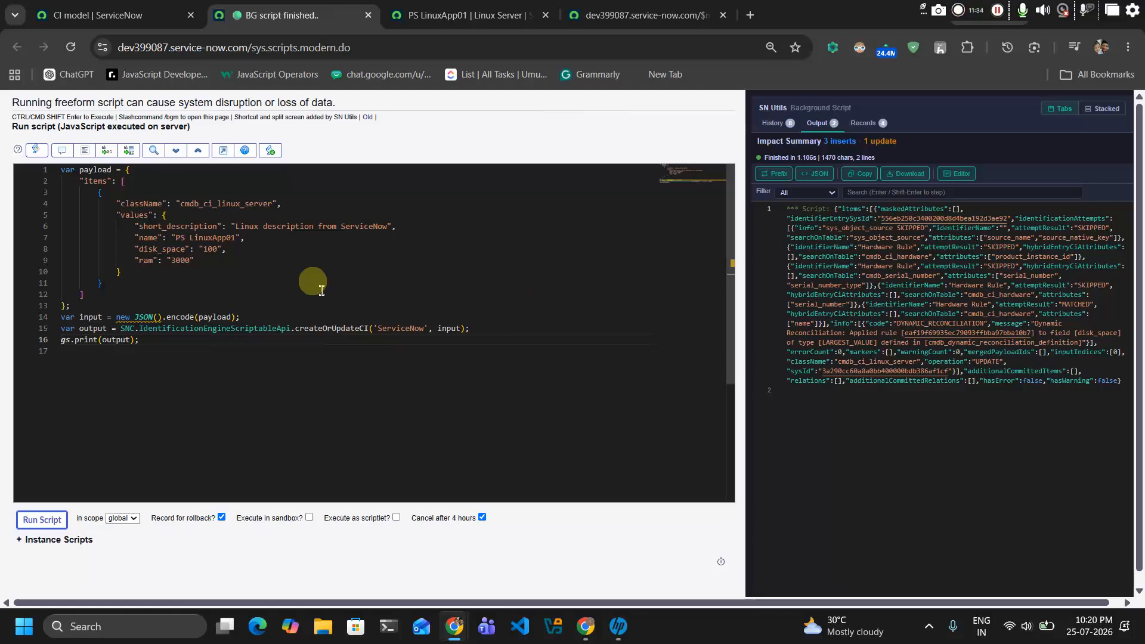
double_click(208, 249)
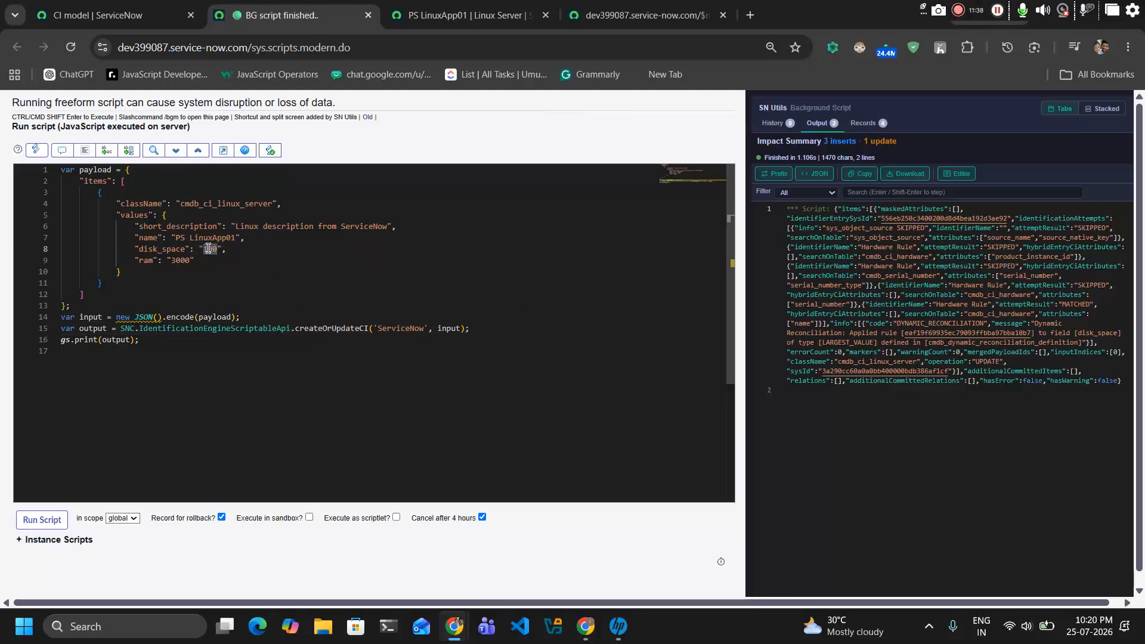
type("30")
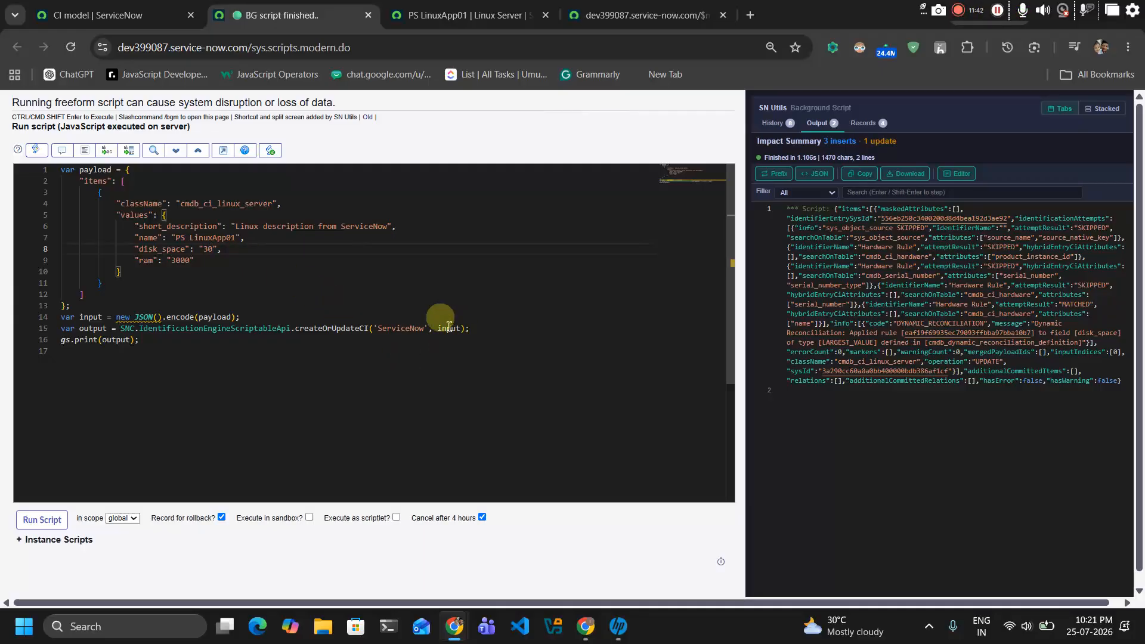
double_click(405, 327)
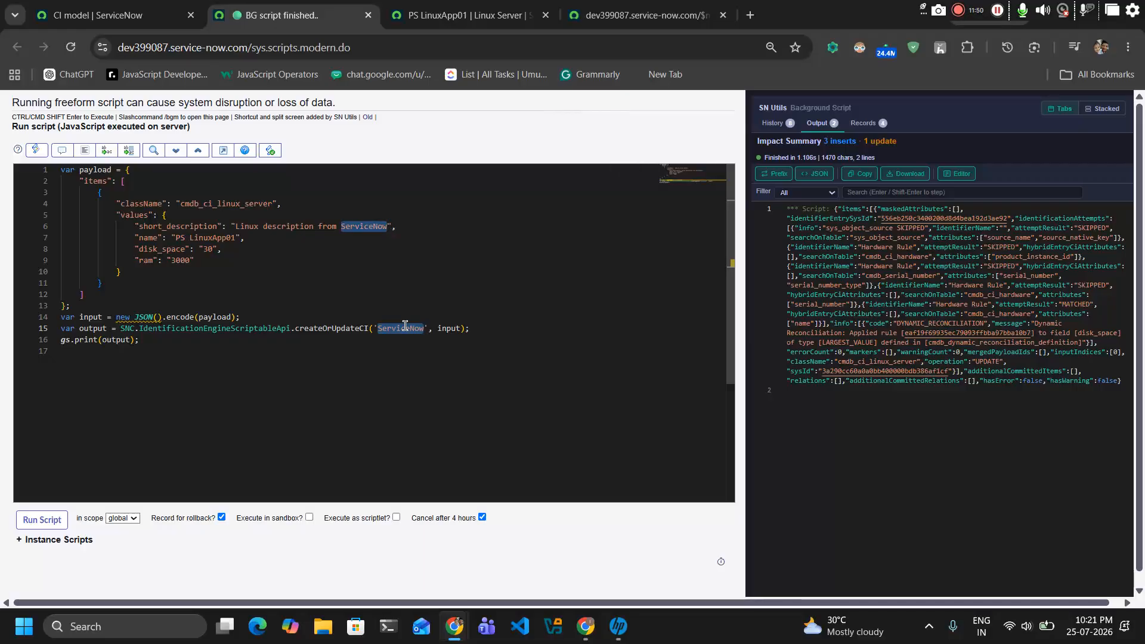
type("ServiceWatc")
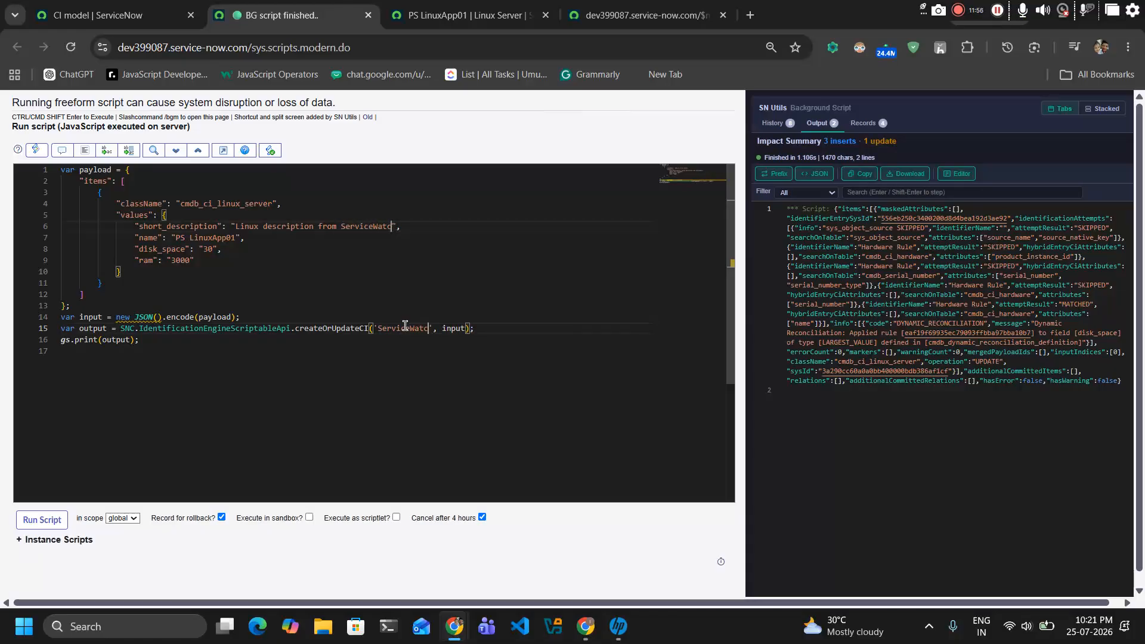
type("h")
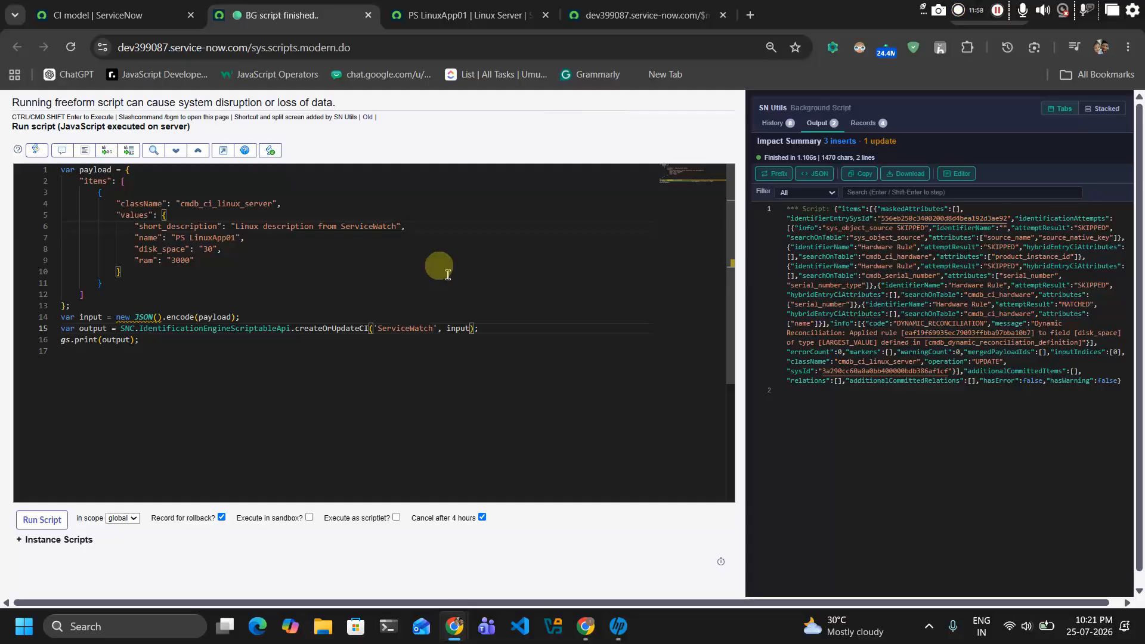
Look for ServiceWatch among the discovery source options of the static Disk space rule and close the rule editor
left_click(138, 8)
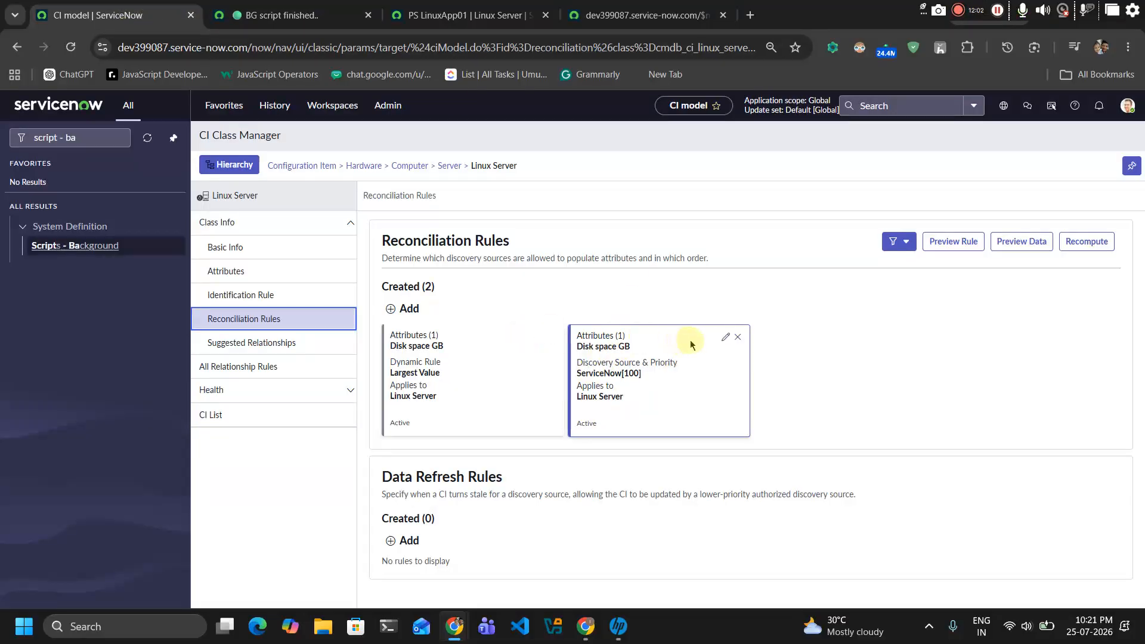
left_click(725, 339)
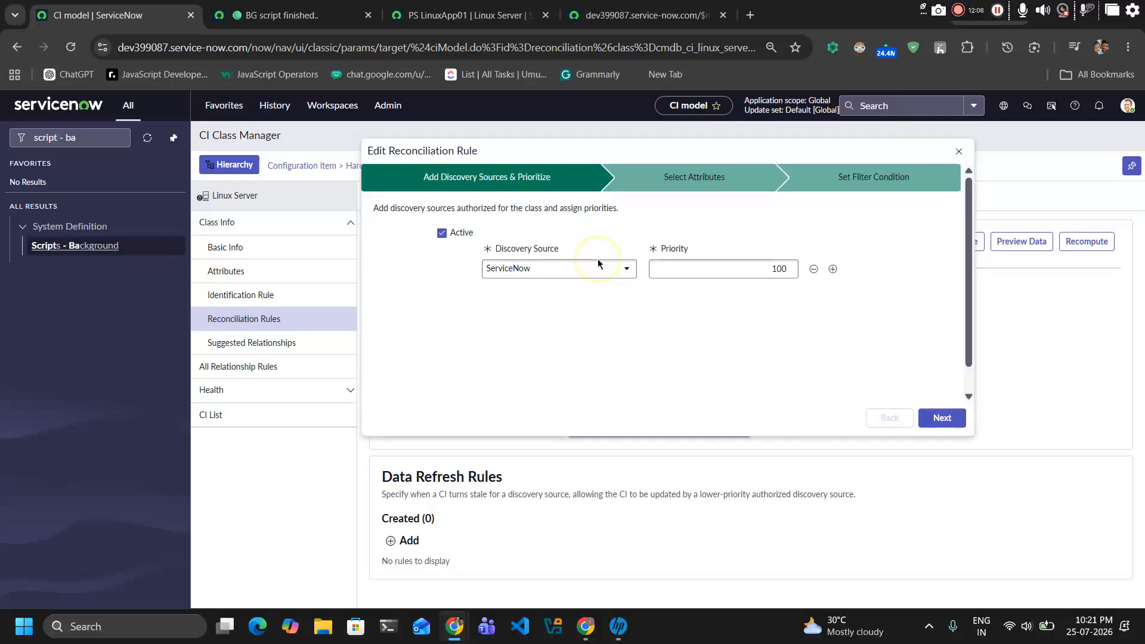
left_click(593, 270)
scroll(592, 373, "down", 1)
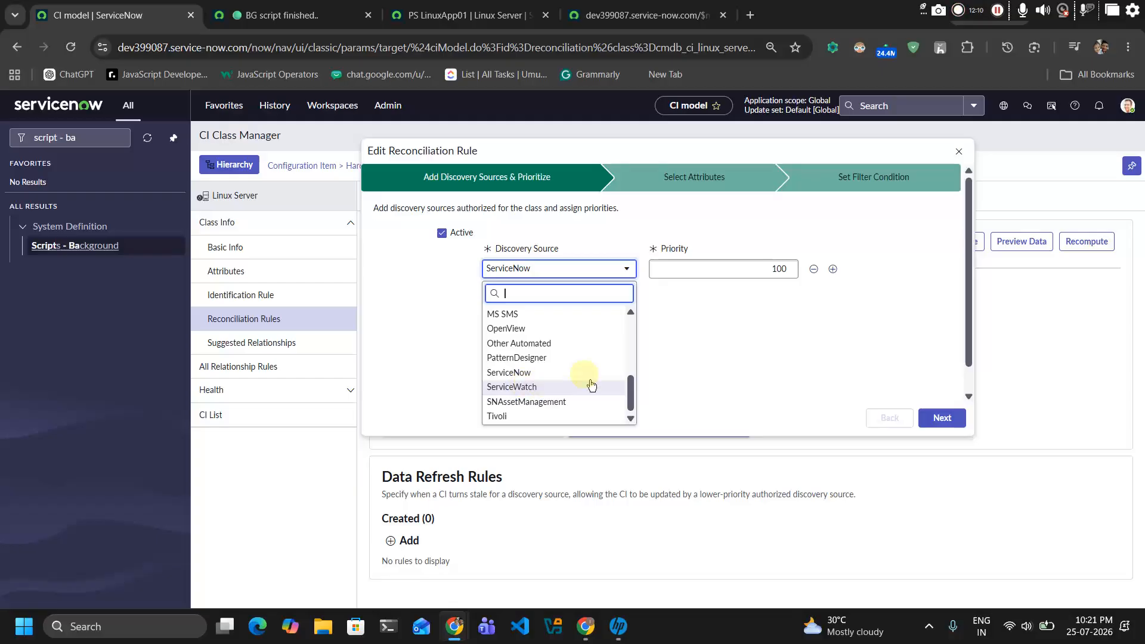
left_click(809, 357)
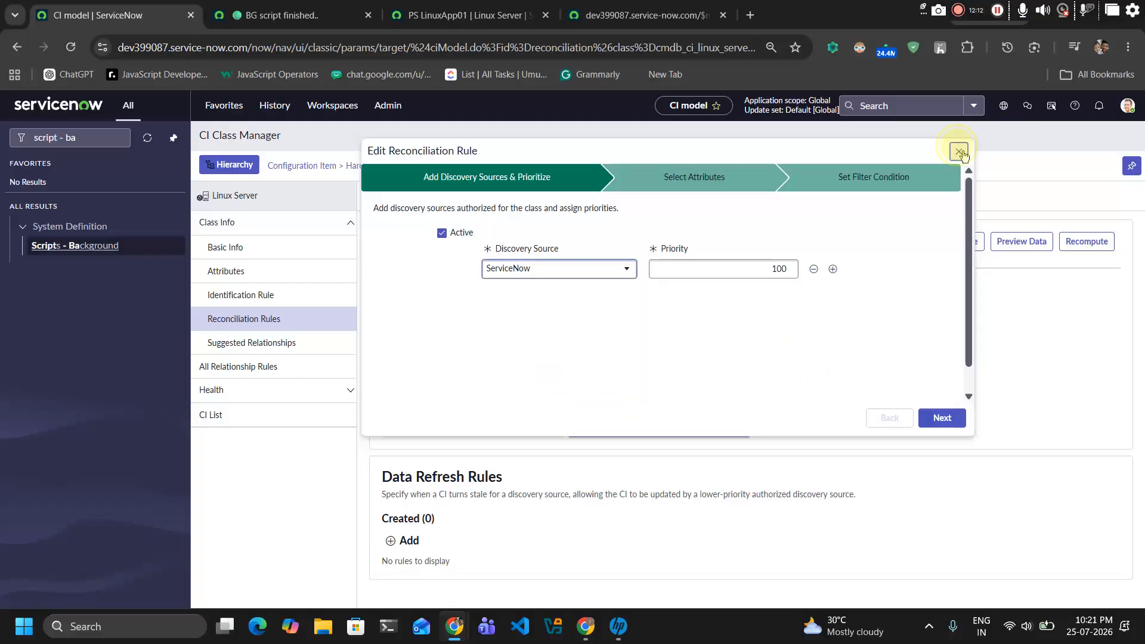
left_click(960, 152)
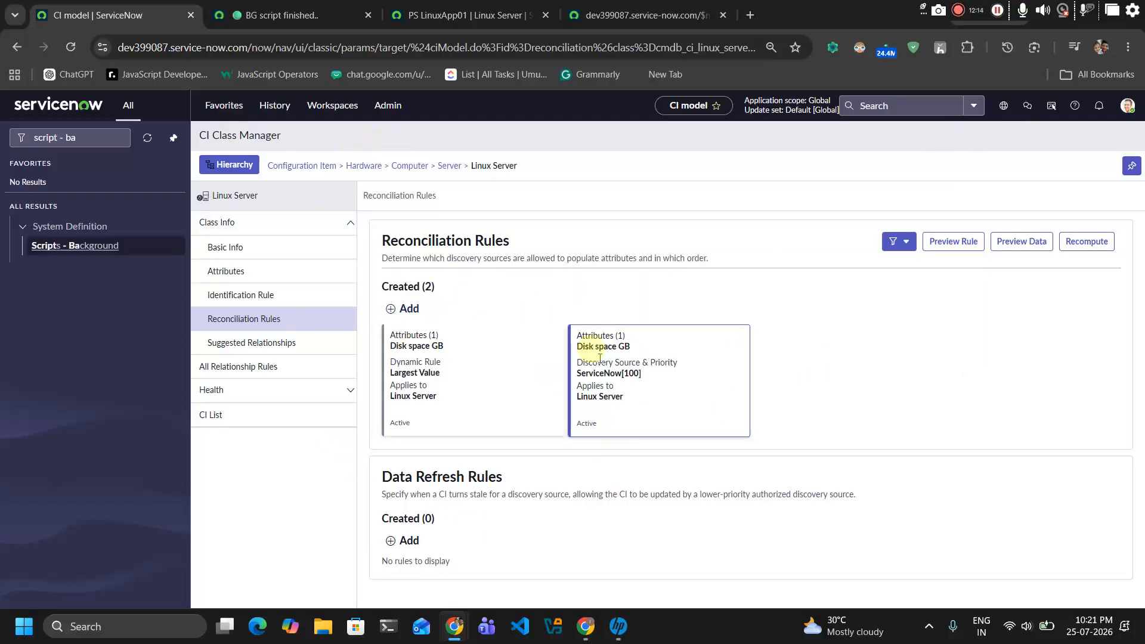
Set the ram value in the script payload to "3050" and recheck the disk_space value
left_click(462, 15)
left_click(286, 15)
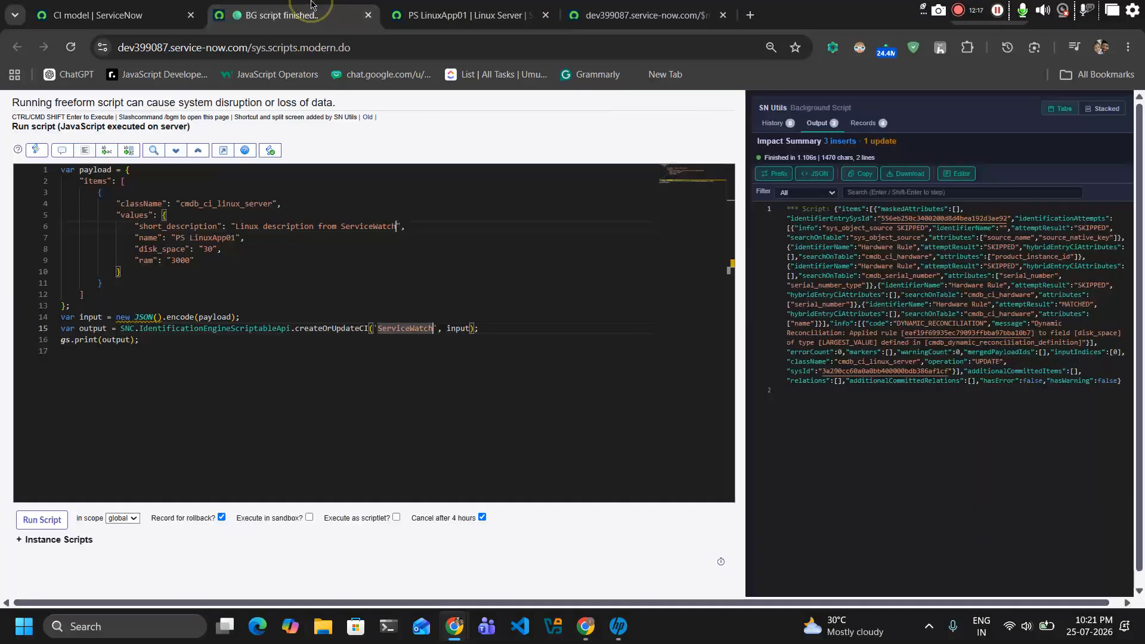
left_click(181, 260)
type("3")
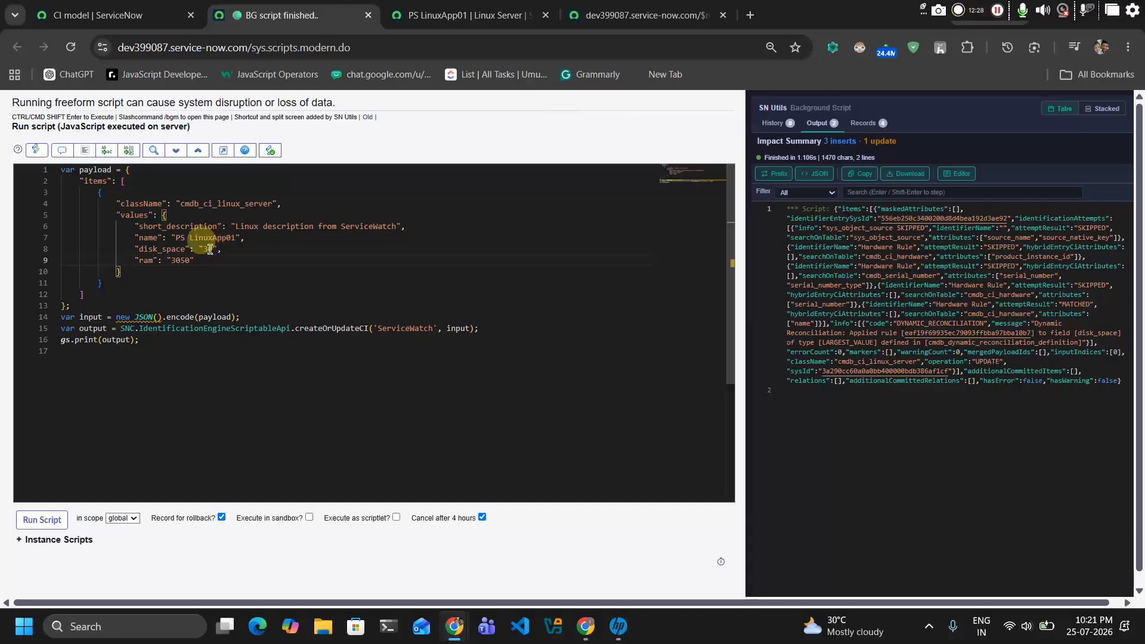
left_click_drag(216, 249, 197, 248)
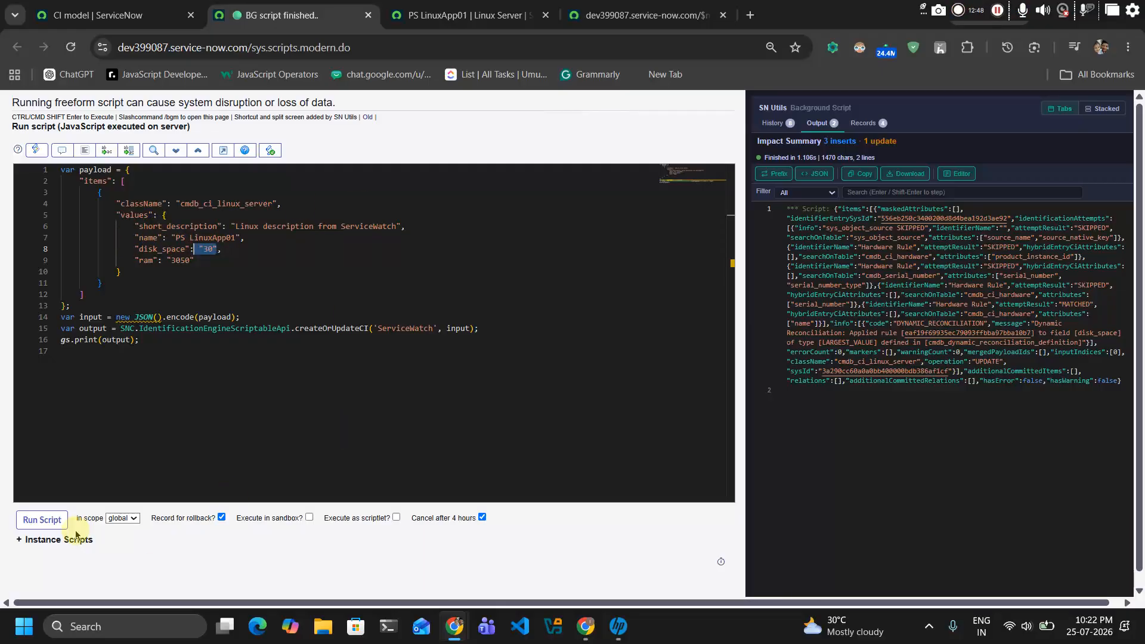
Run the background script with the ServiceWatch payload and examine the identification attempts and attributes in its output
left_click(48, 521)
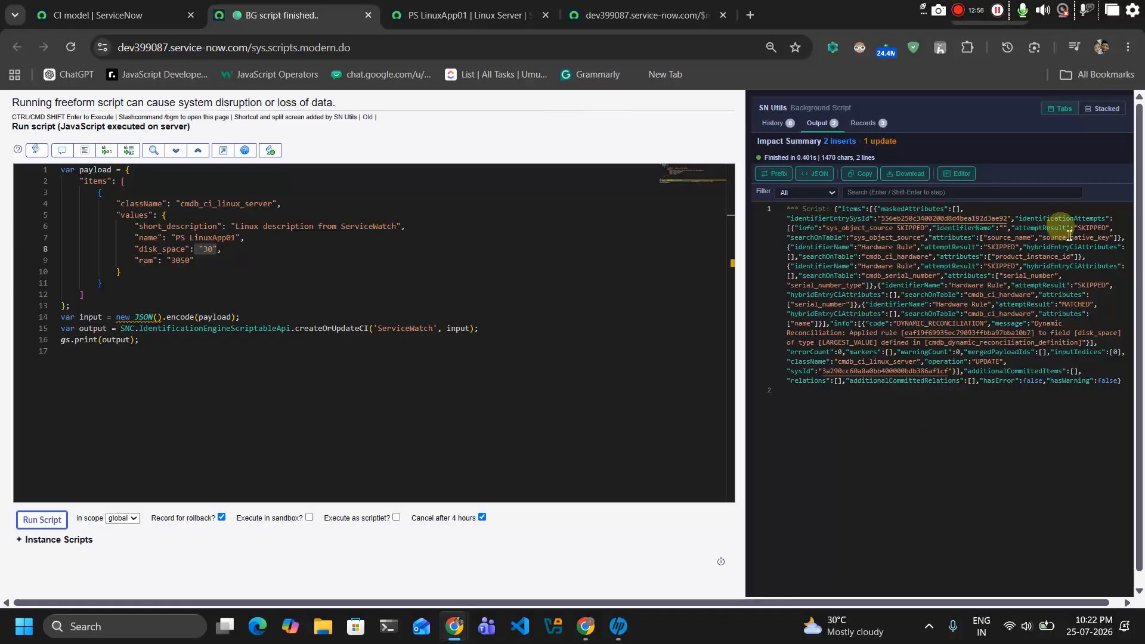
left_click_drag(1007, 227, 1073, 218)
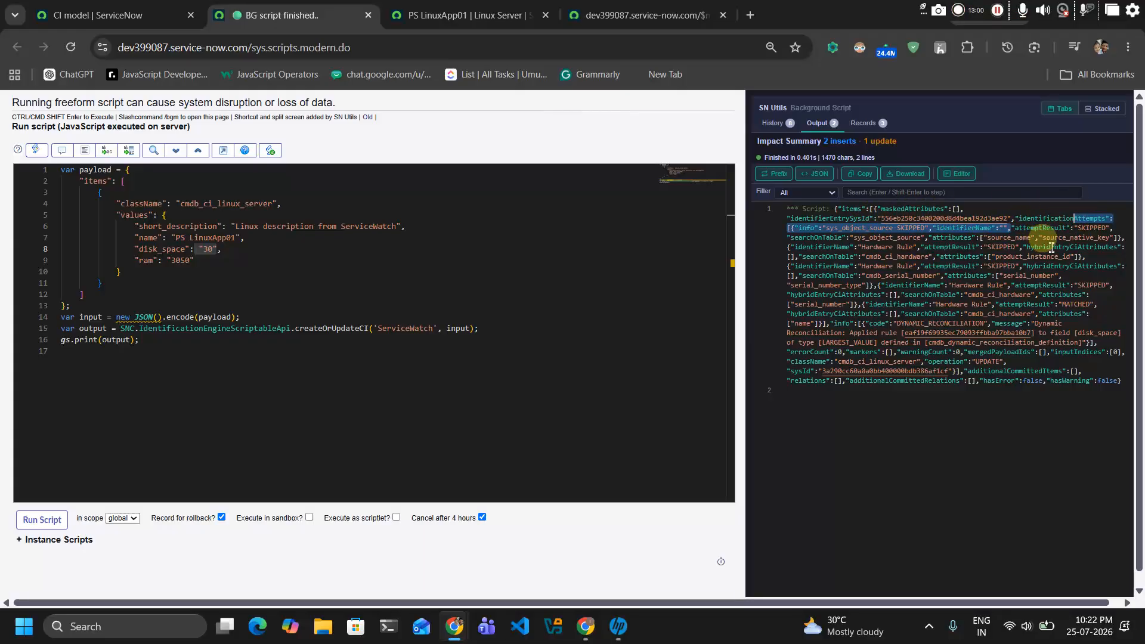
left_click(1058, 227)
double_click(1058, 226)
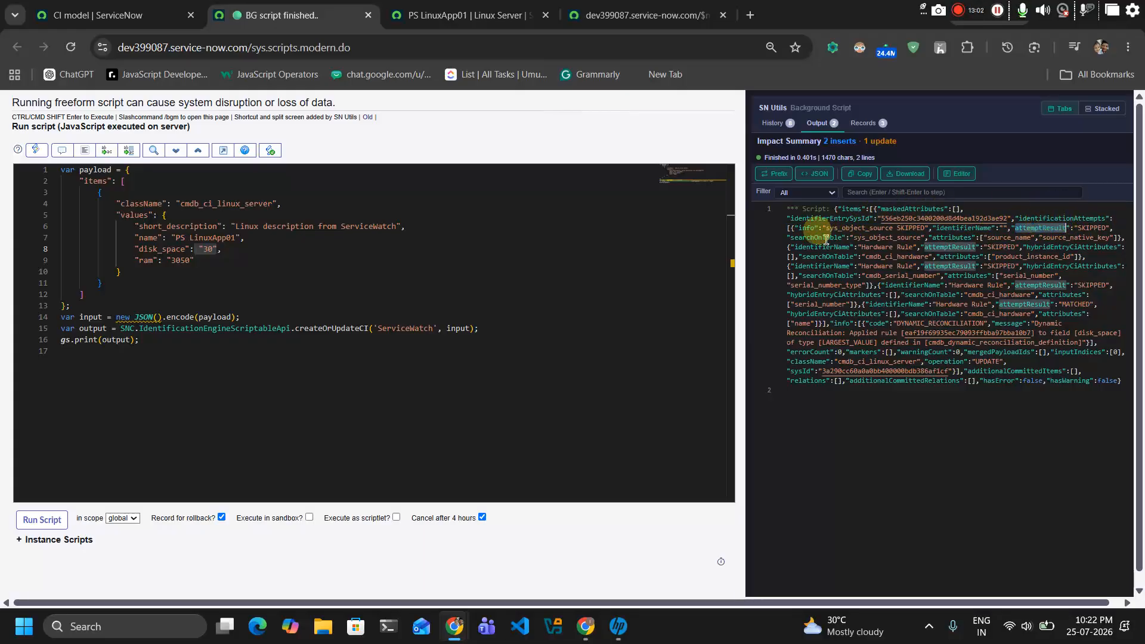
double_click(948, 237)
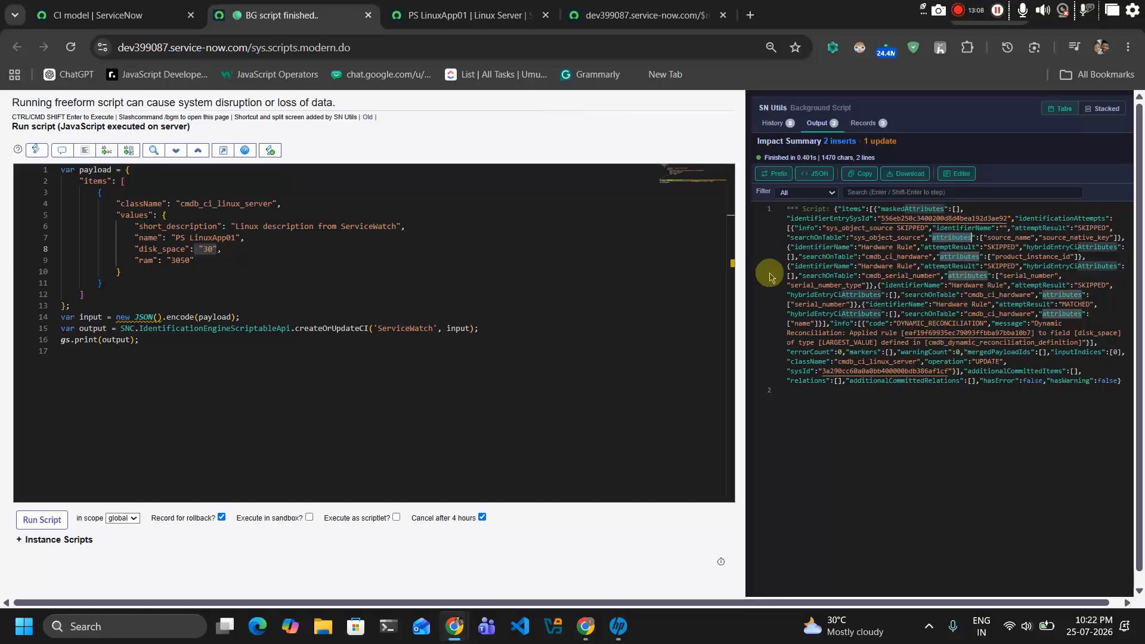
Compare the RAM, Disk space and Description fields of the PS LinuxApp01 record with the script payload values
left_click(388, 6)
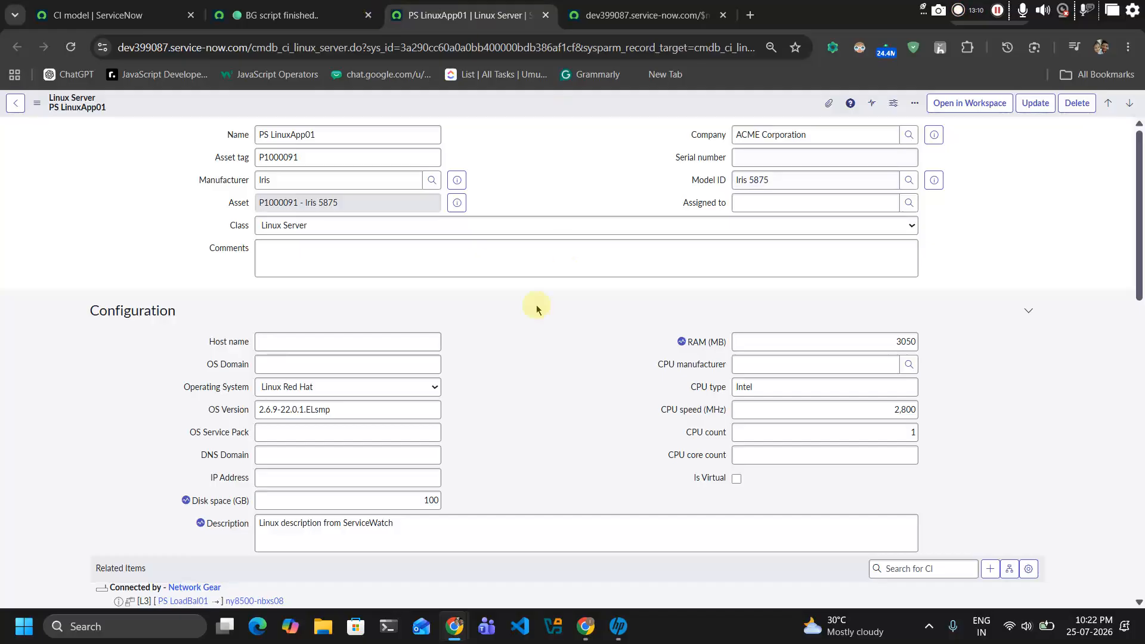
scroll(488, 372, "down", 1)
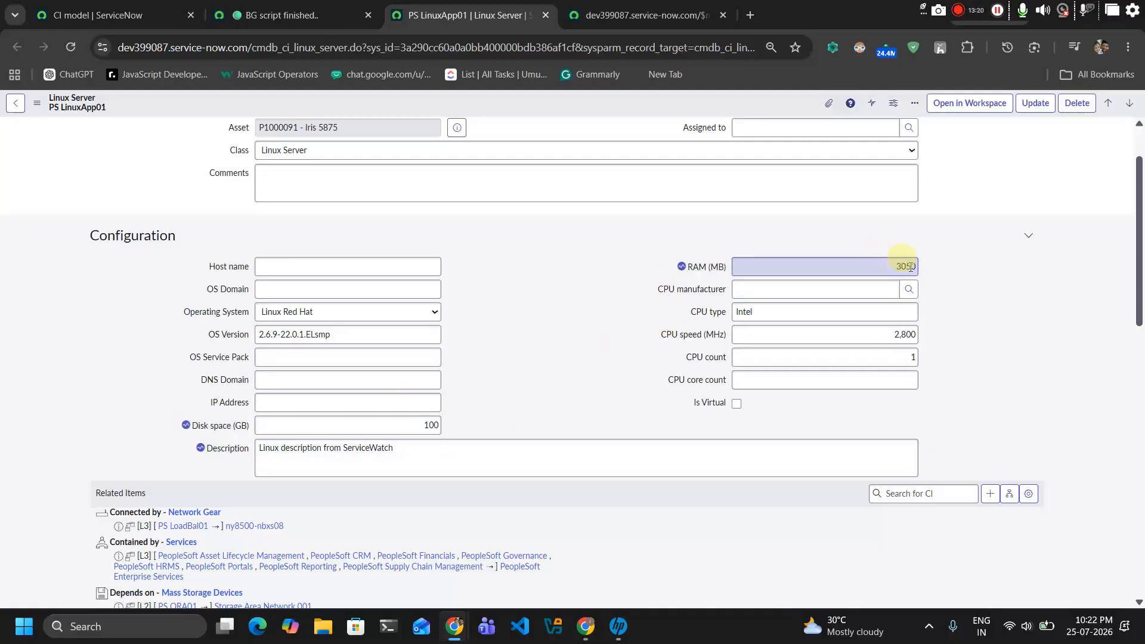
double_click(887, 268)
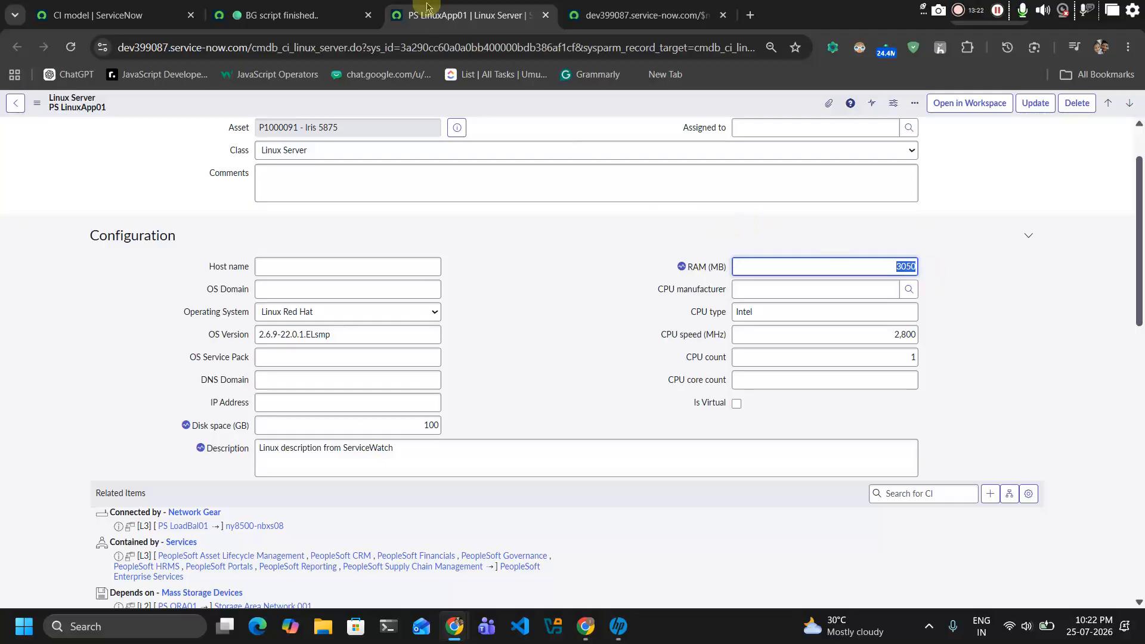
left_click(306, 5)
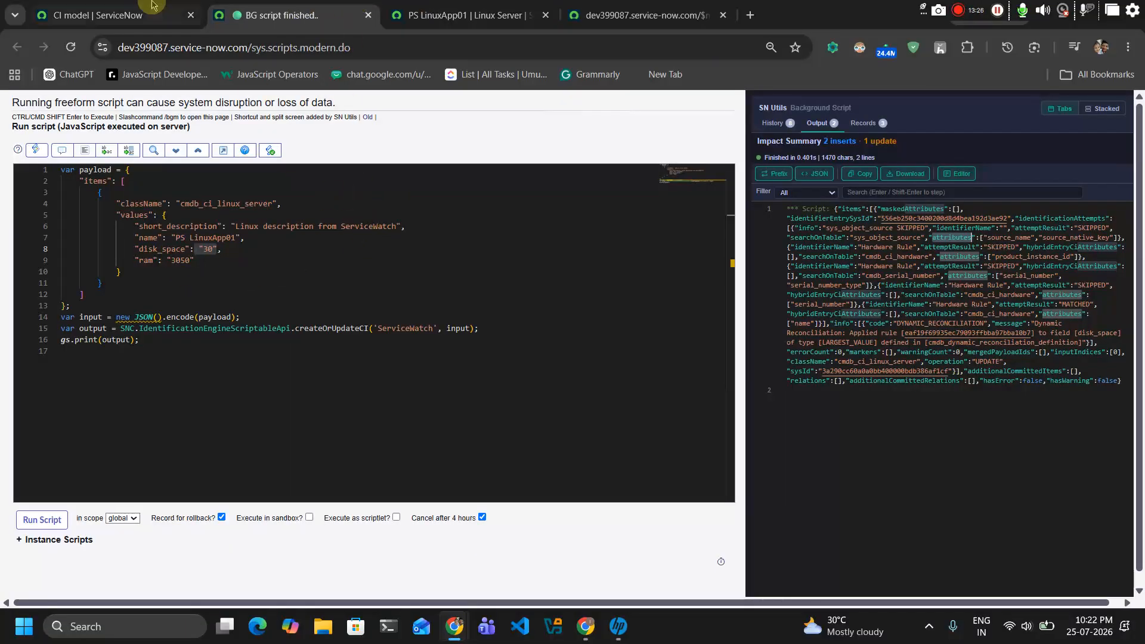
double_click(372, 224)
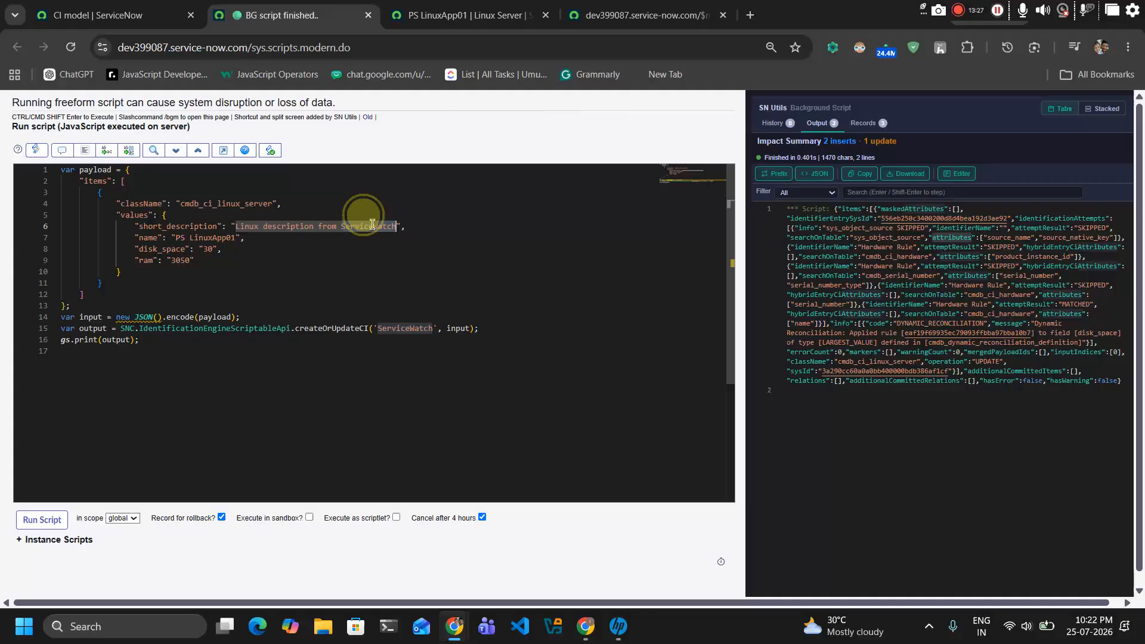
left_click(452, 5)
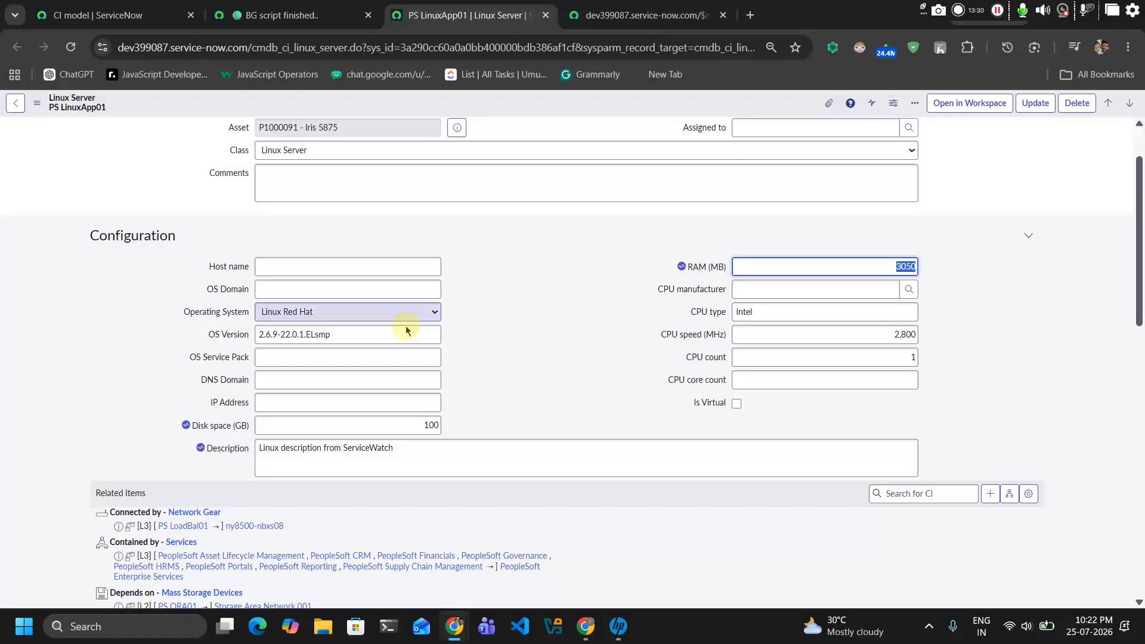
double_click(355, 442)
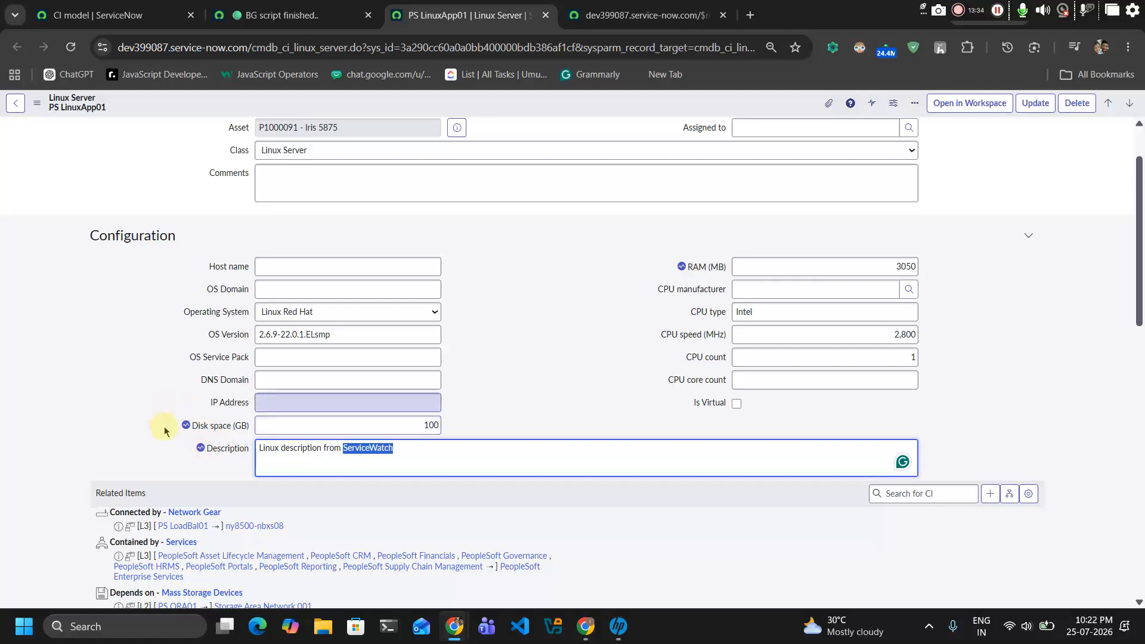
Reload the PS LinuxApp01 record and review its saved Configuration values
left_click(533, 111)
key("ctrl+r")
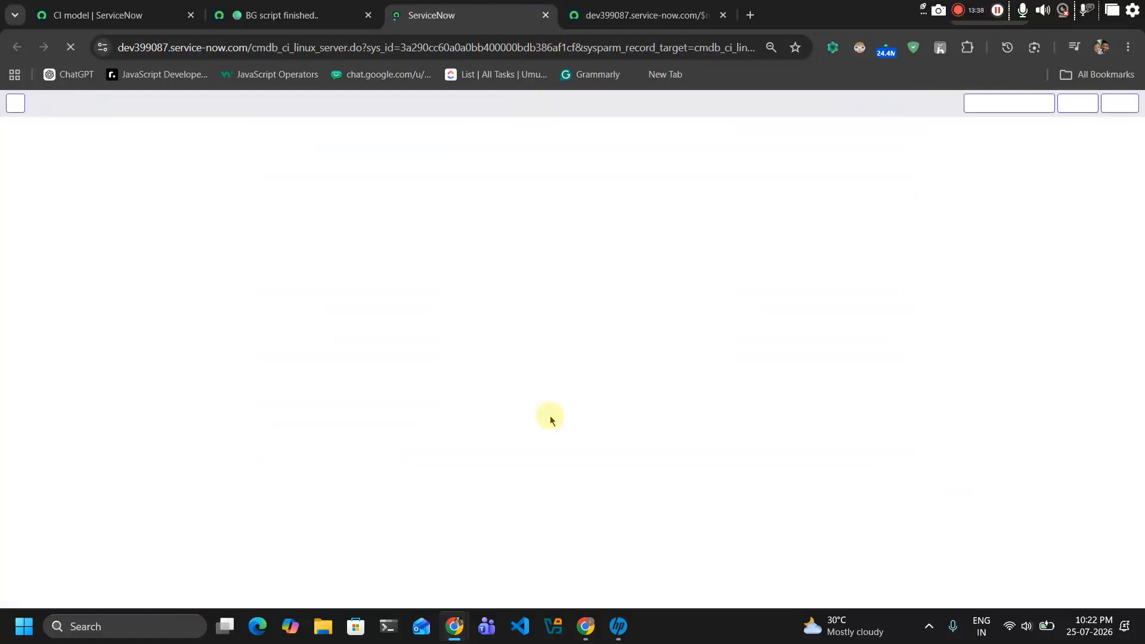
scroll(405, 458, "down", 6)
scroll(405, 457, "up", 3)
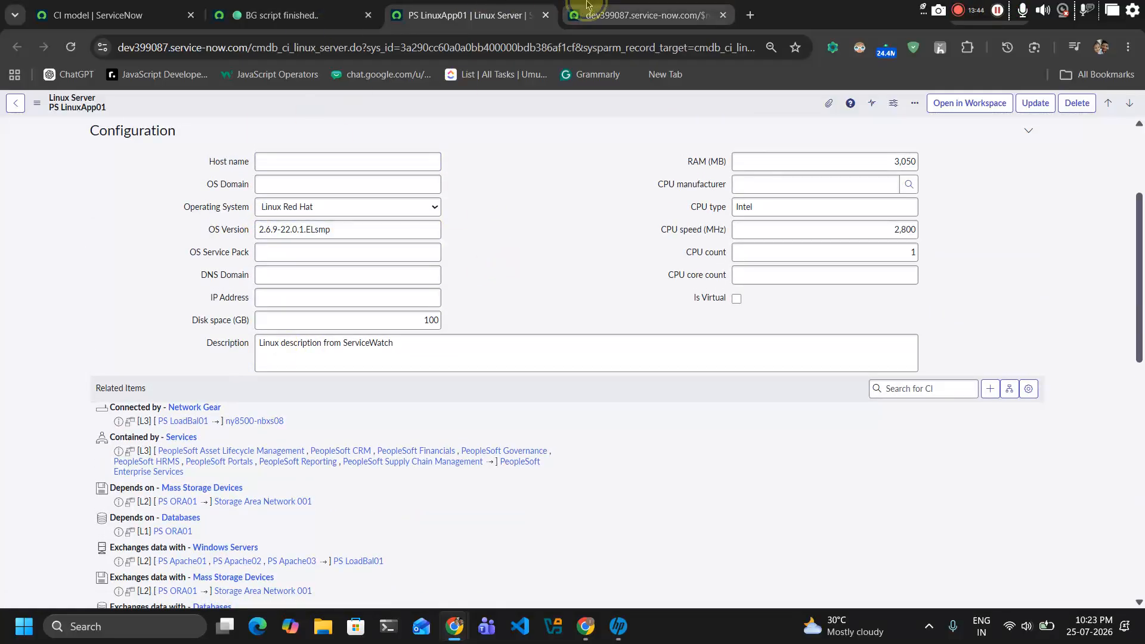
Reload the PS LinuxApp01 data preview and filter its attributes by "disk" to compare values per discovery source
left_click(641, 14)
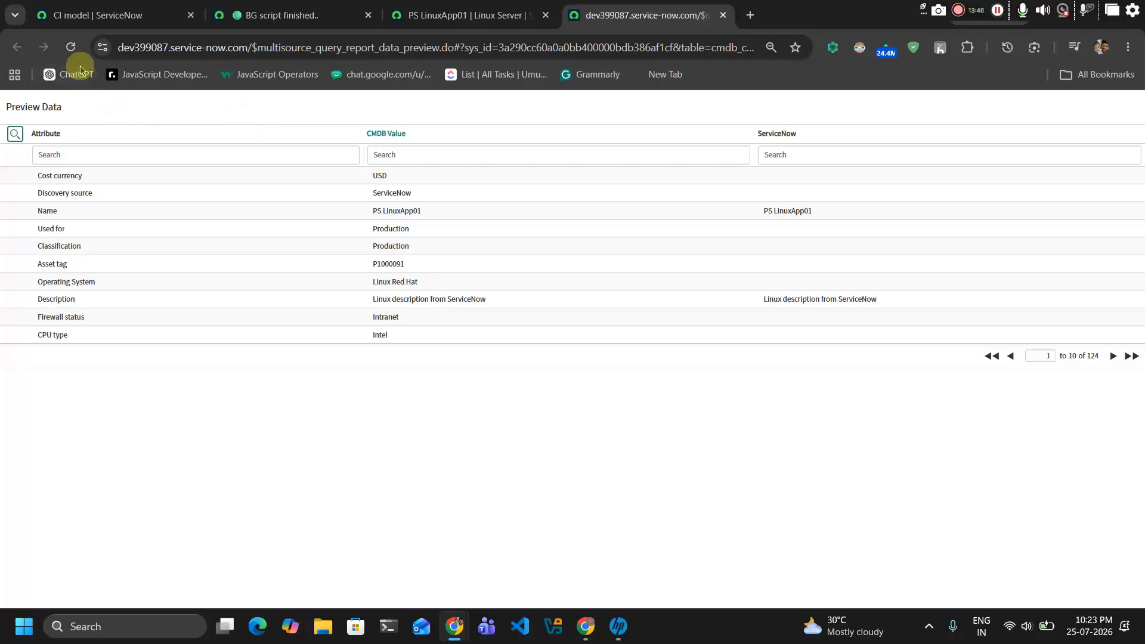
left_click(70, 47)
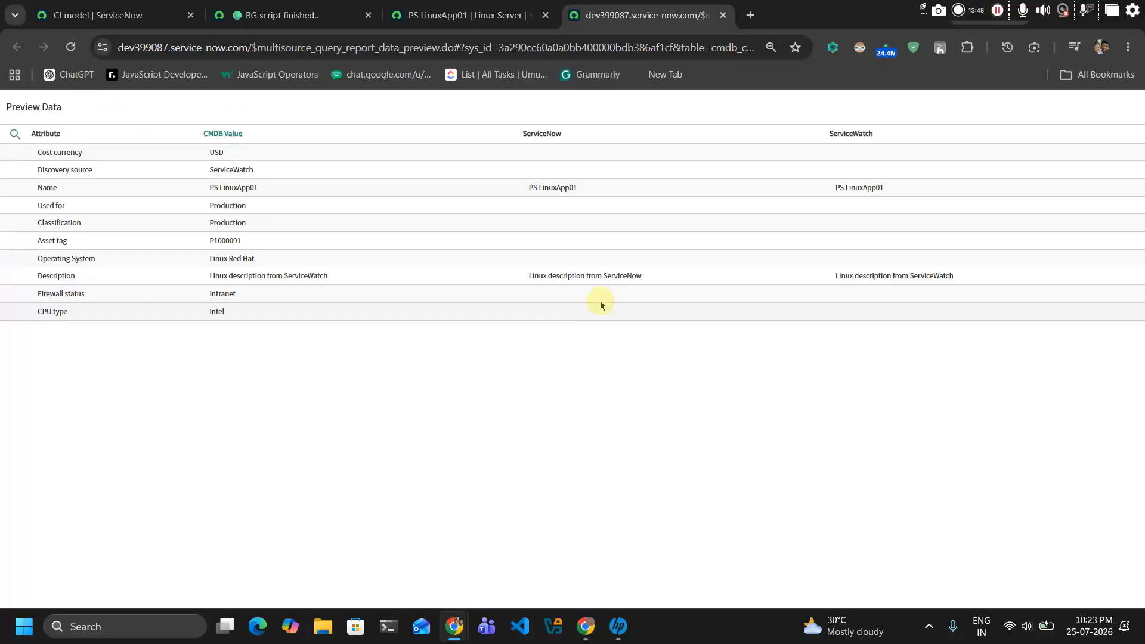
left_click(15, 133)
left_click(139, 158)
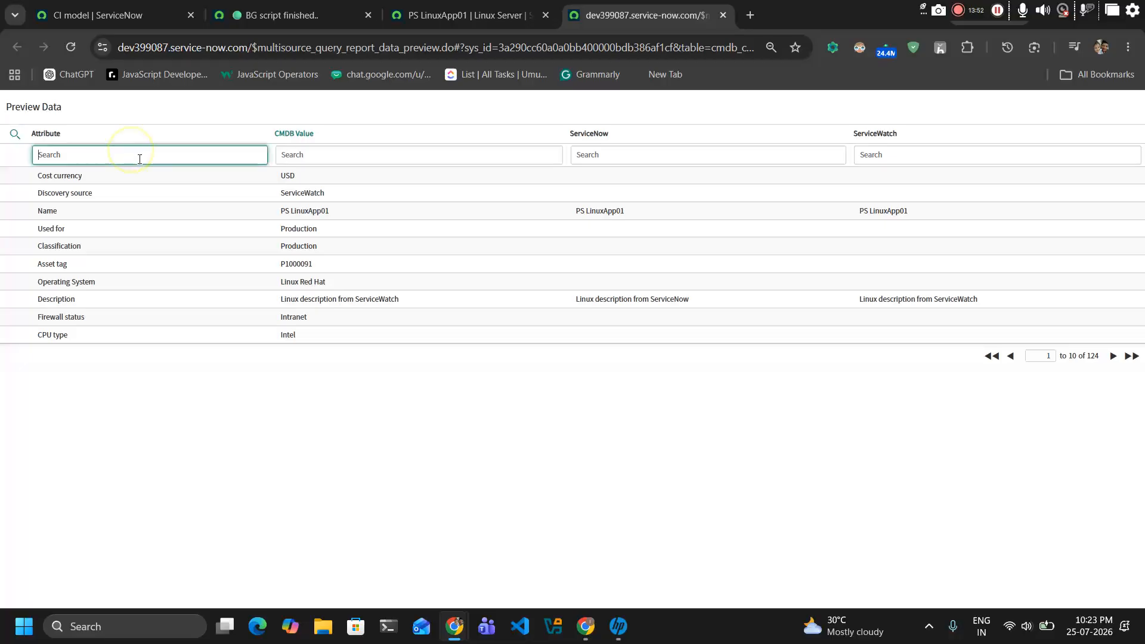
type("disk")
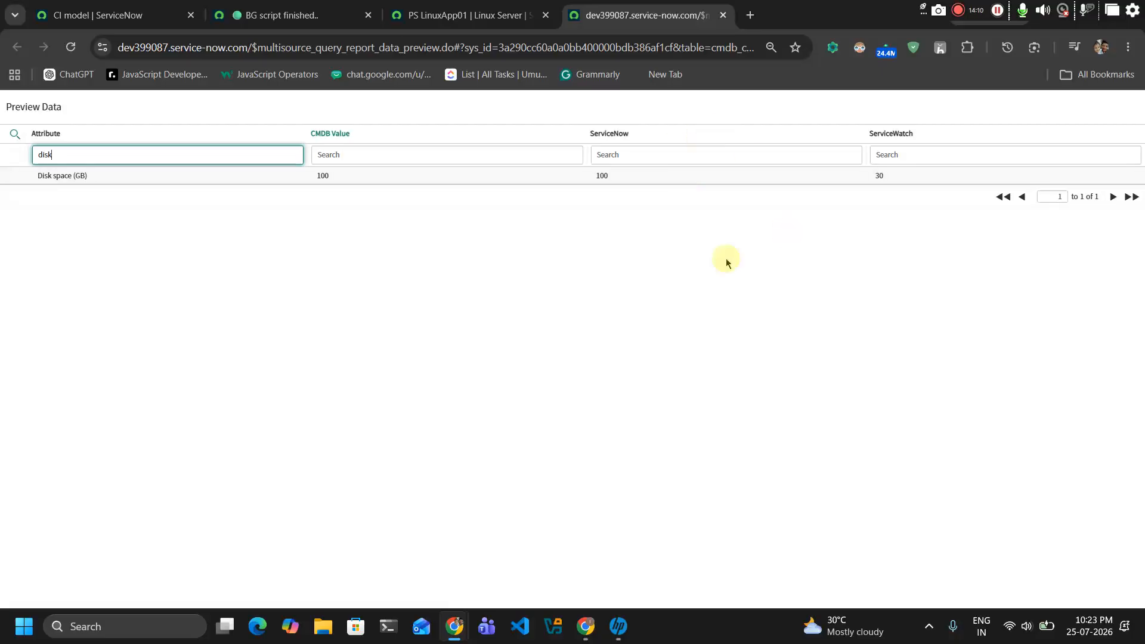
Set the script's disk_space to "3000" and replace ServiceWatch with LANDesk in both the short_description and the createOrUpdateCI source
left_click(280, 15)
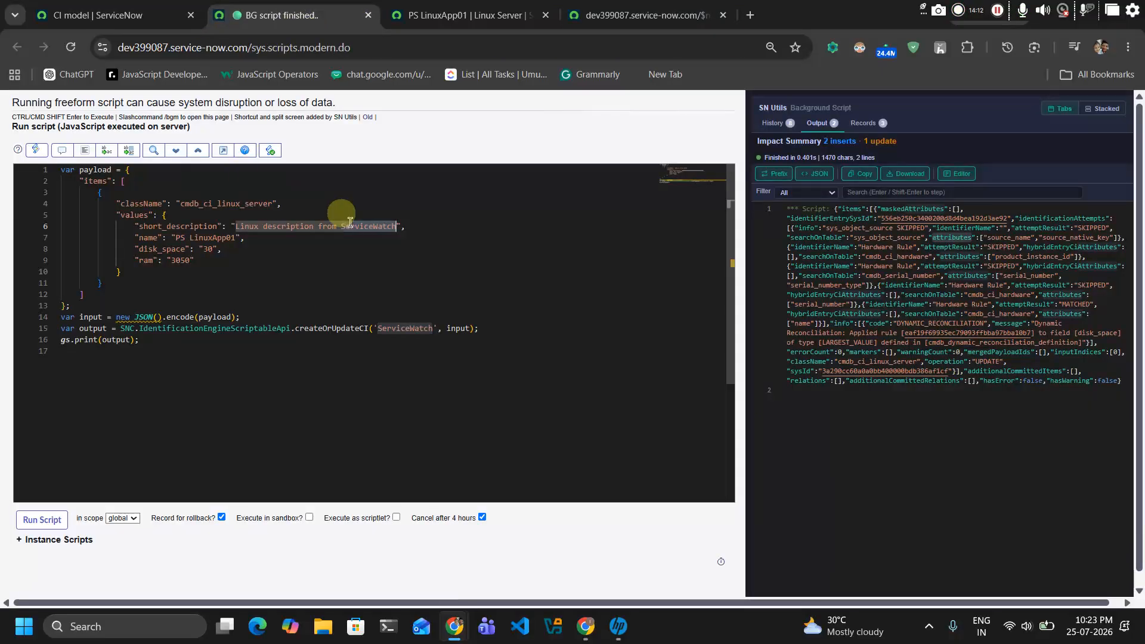
left_click(211, 253)
type("0")
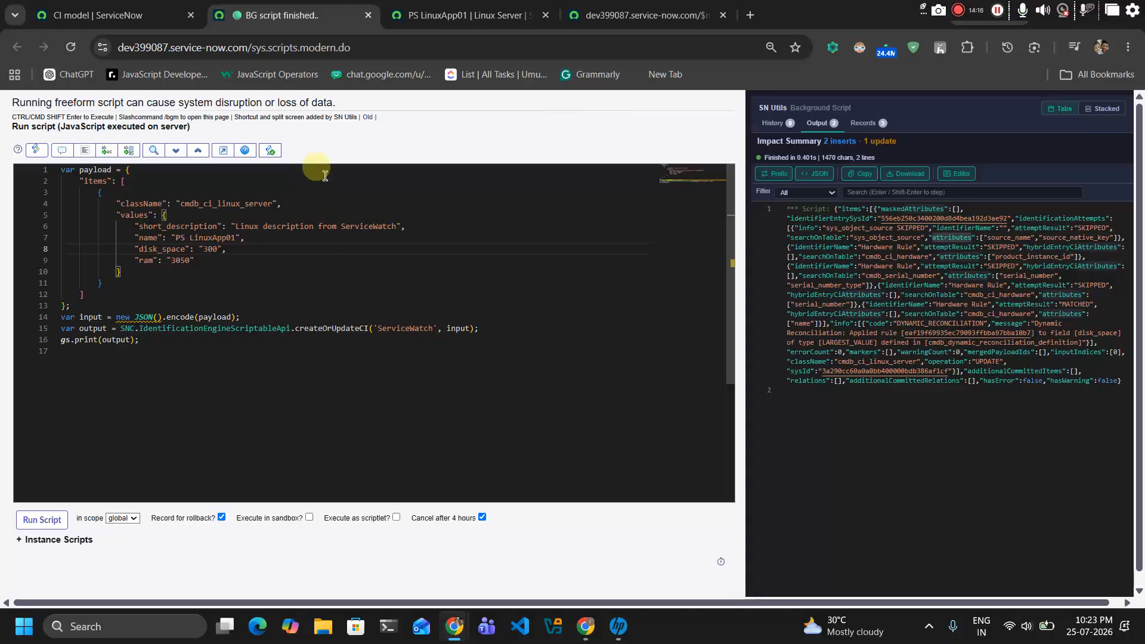
double_click(386, 226)
double_click(386, 226)
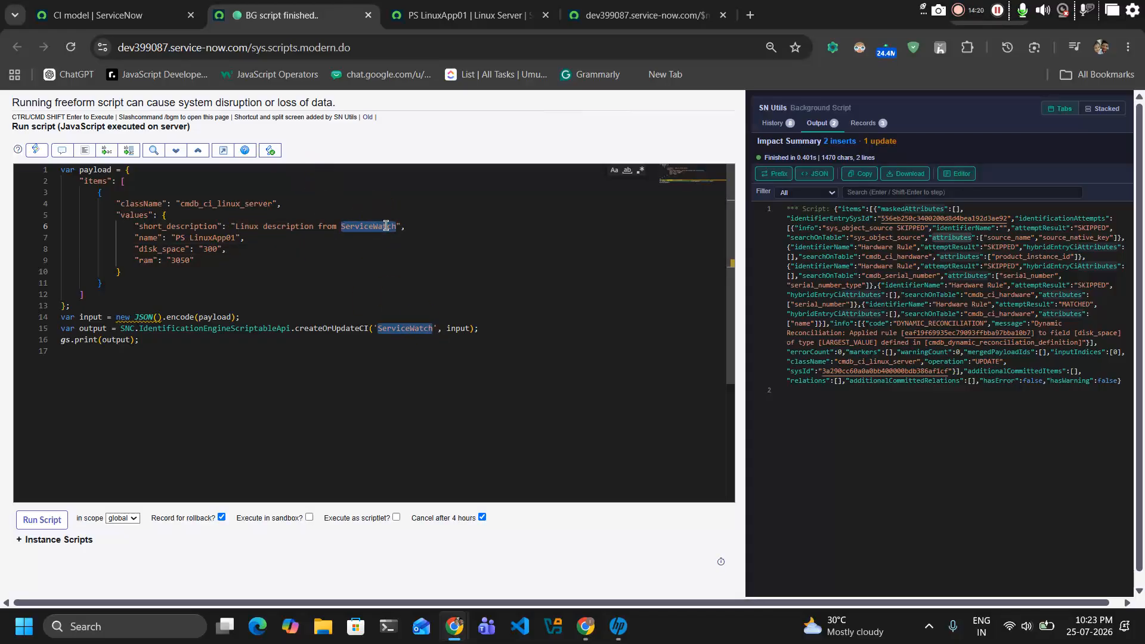
key("BackSpace")
type("LAND")
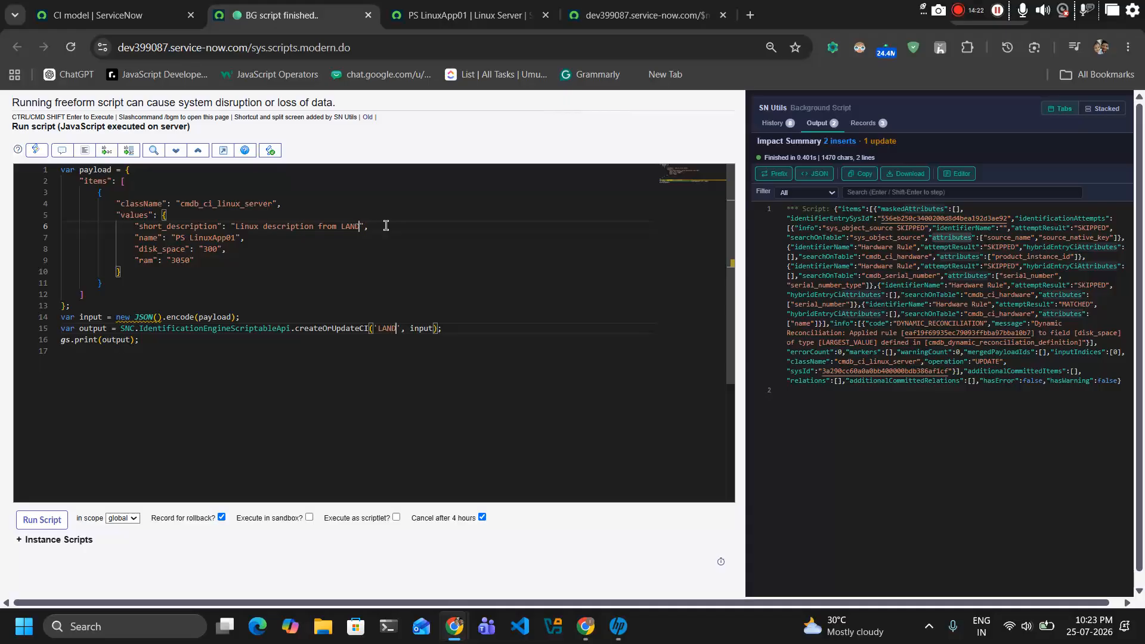
type("esk")
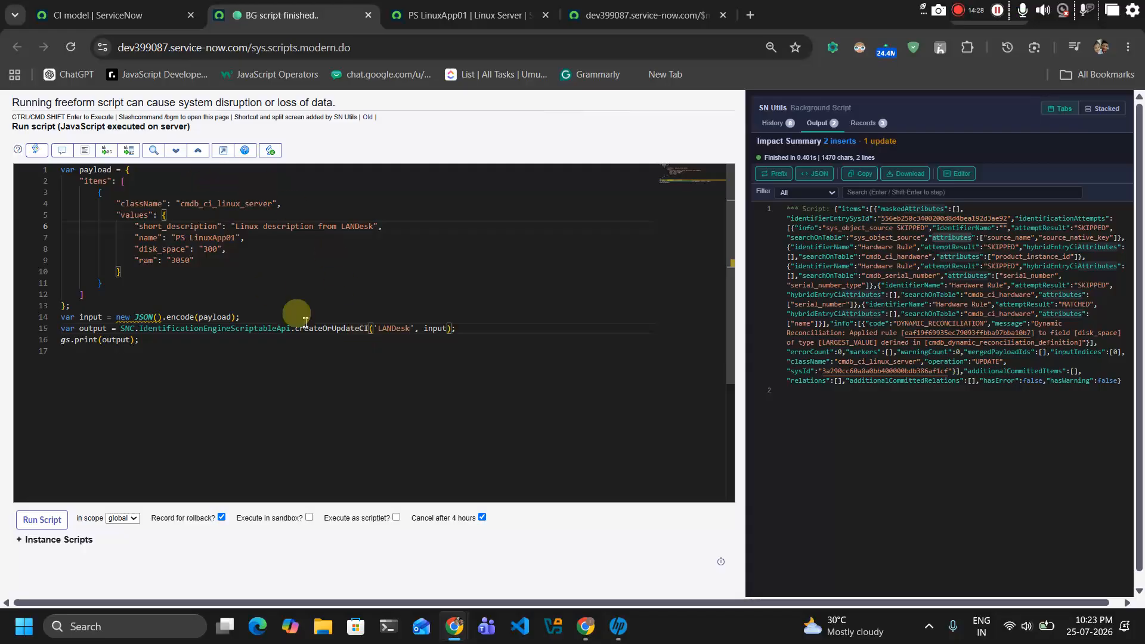
left_click(216, 249)
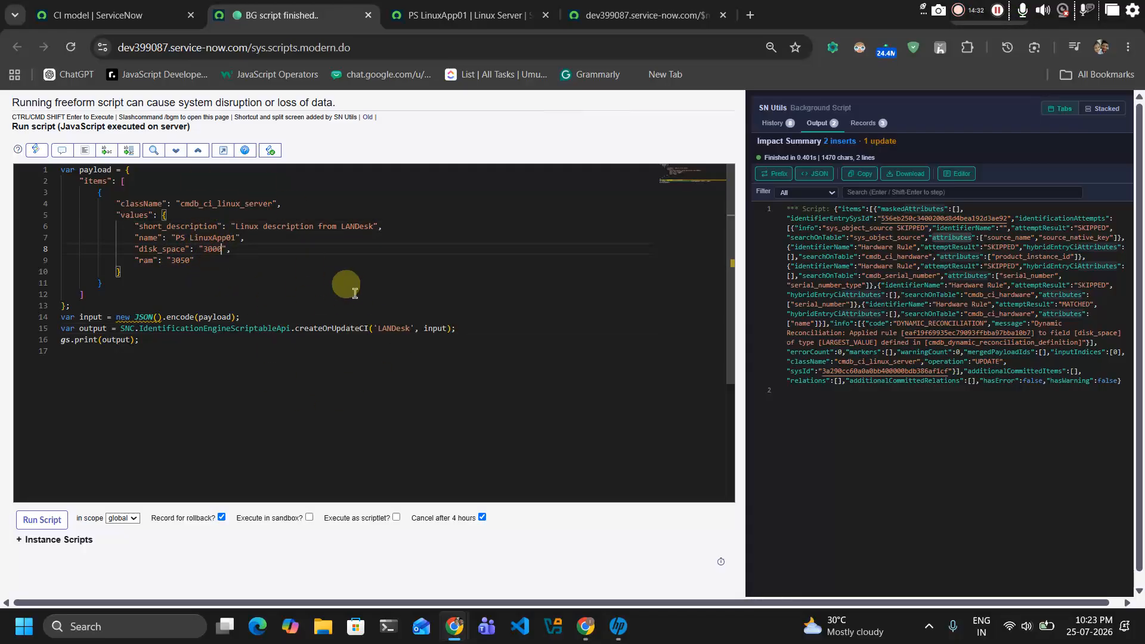
Recheck Linux Server's reconciliation rules and the disk data preview, and run the background script with the LANDesk payload
left_click(93, 6)
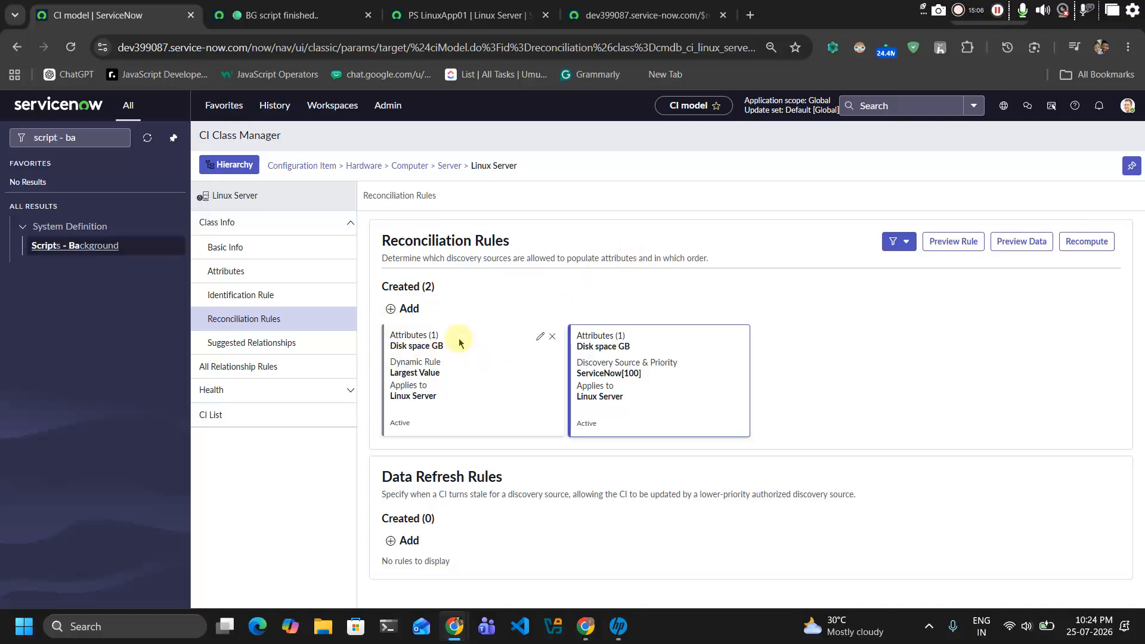
left_click(644, 15)
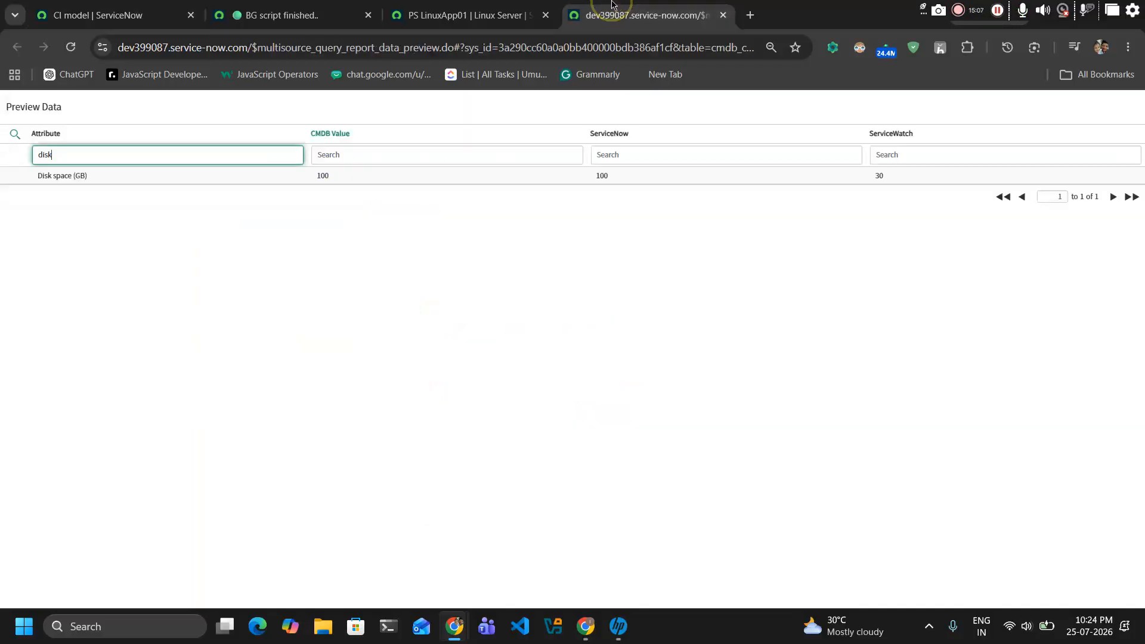
left_click(362, 5)
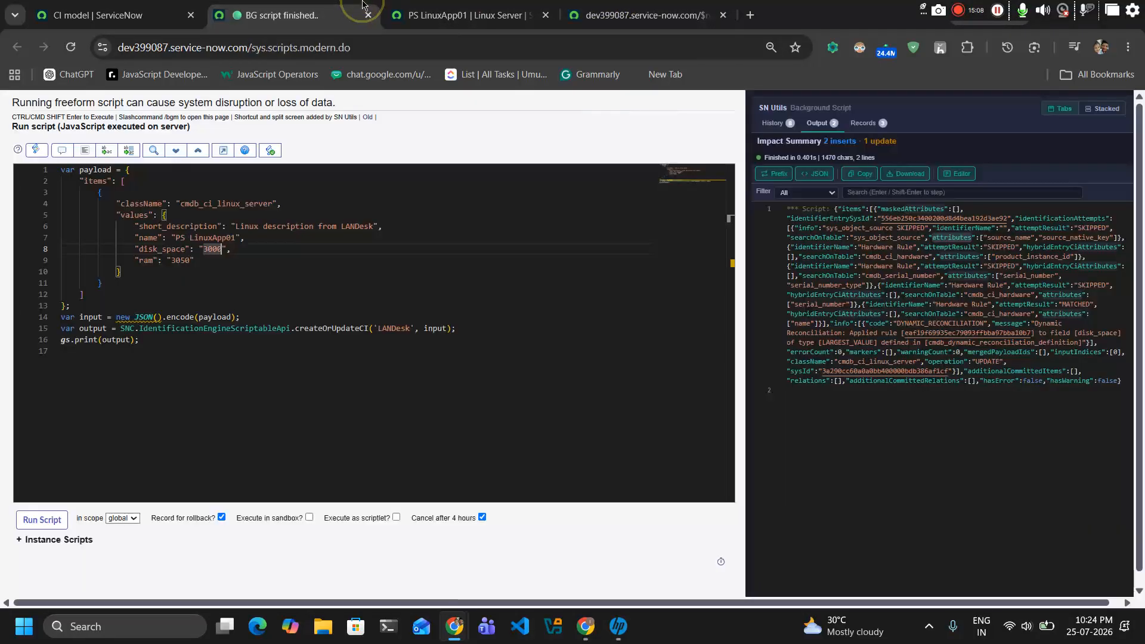
left_click(30, 519)
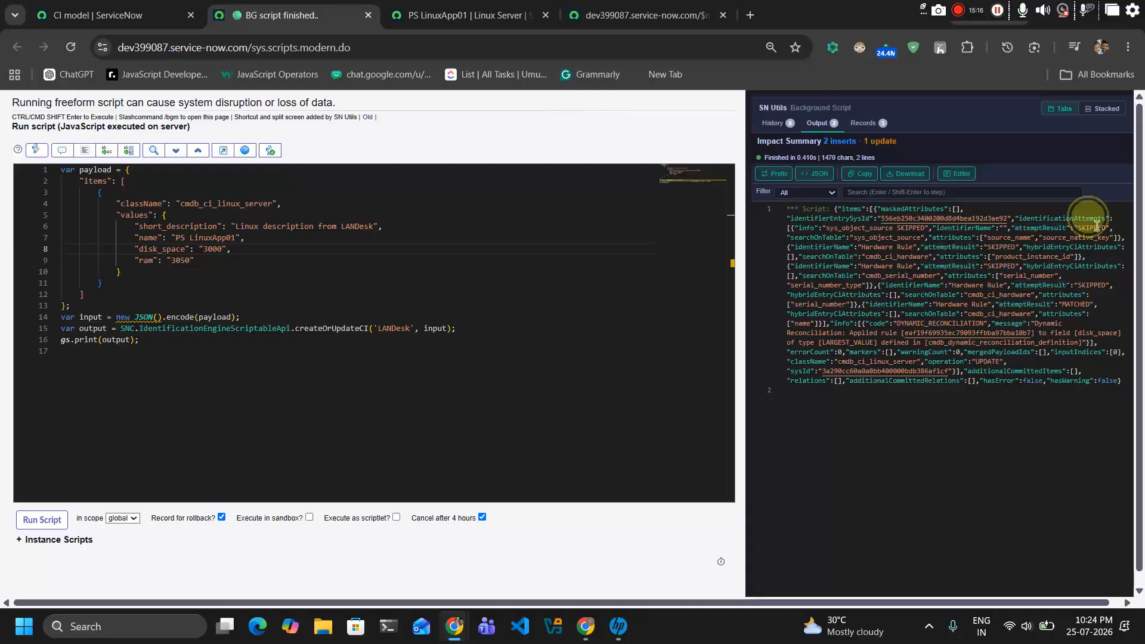
Check the Description and Disk space fields on the PS LinuxApp01 record after the LANDesk run
left_click(438, 5)
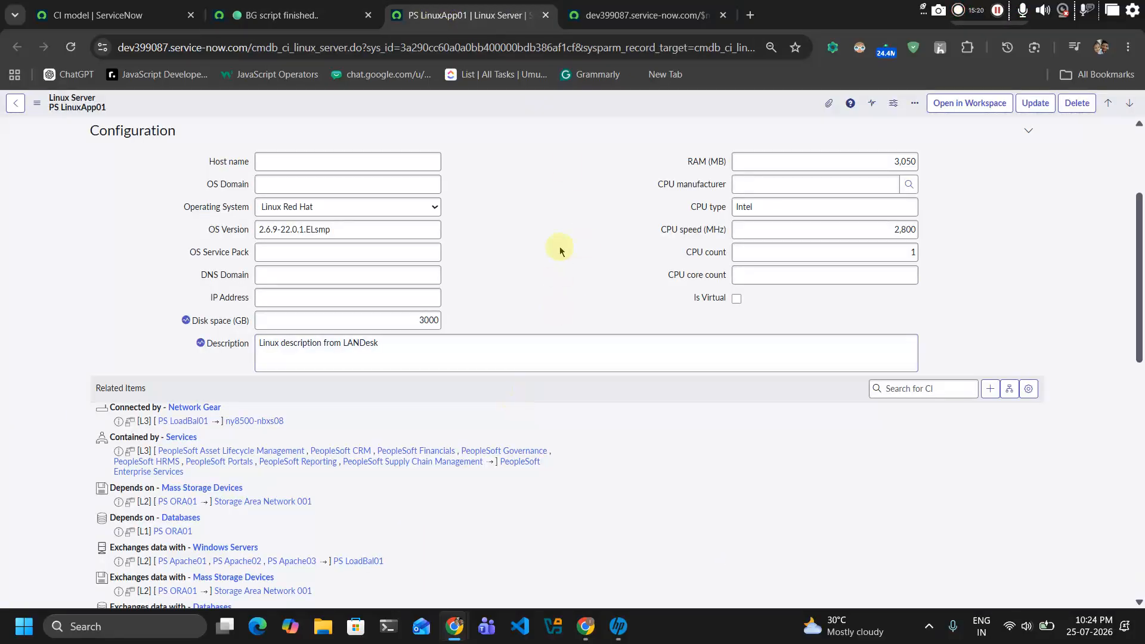
scroll(559, 251, "up", 1)
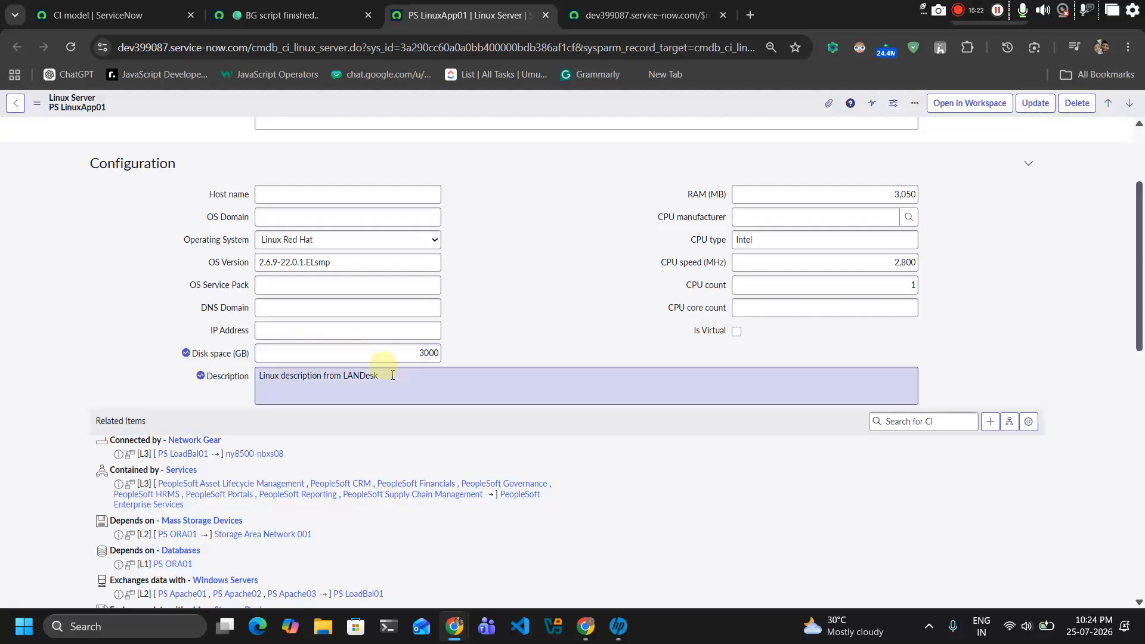
left_click(365, 378)
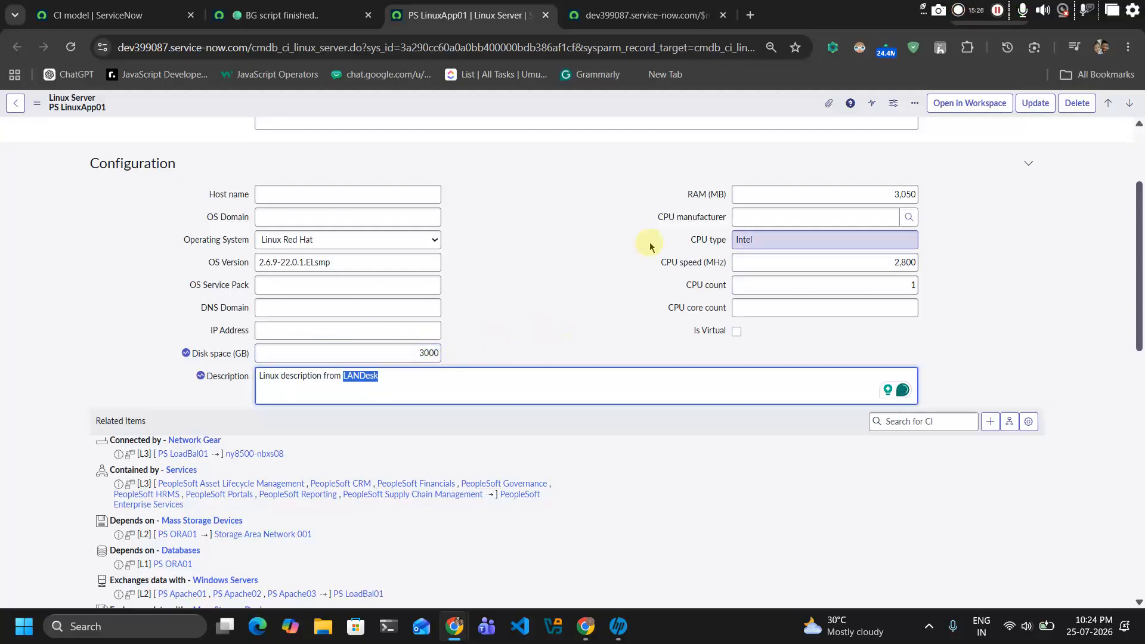
scroll(573, 240, "up", 2)
scroll(659, 316, "up", 1)
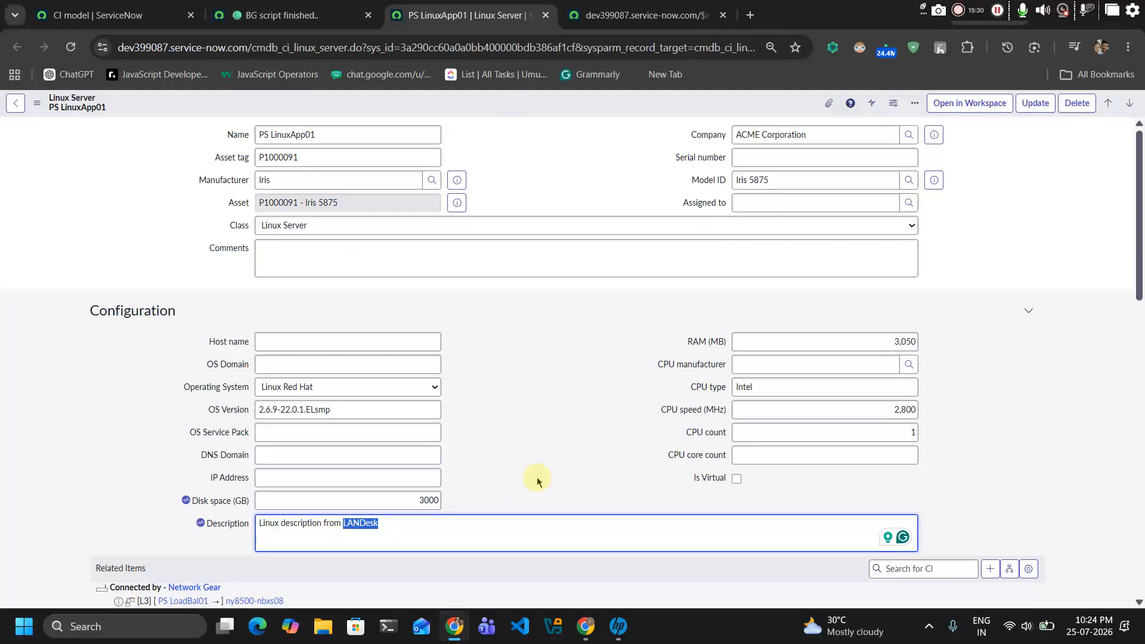
left_click_drag(424, 500, 450, 506)
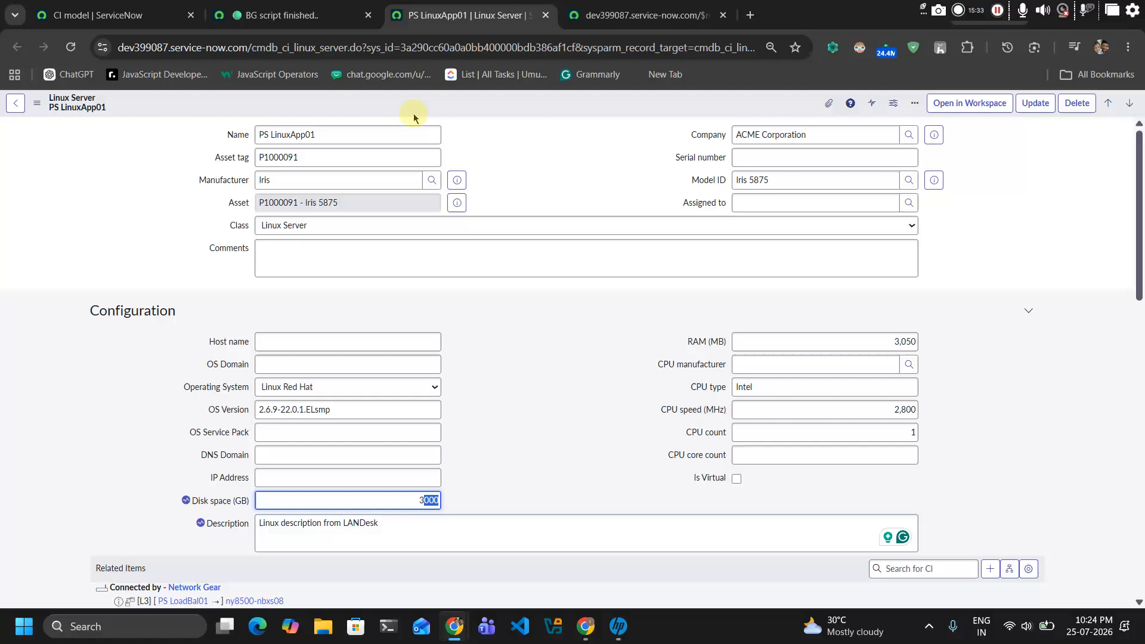
Compare the LANDesk script payload with Linux Server's static and dynamic Disk space reconciliation rules
left_click(286, 15)
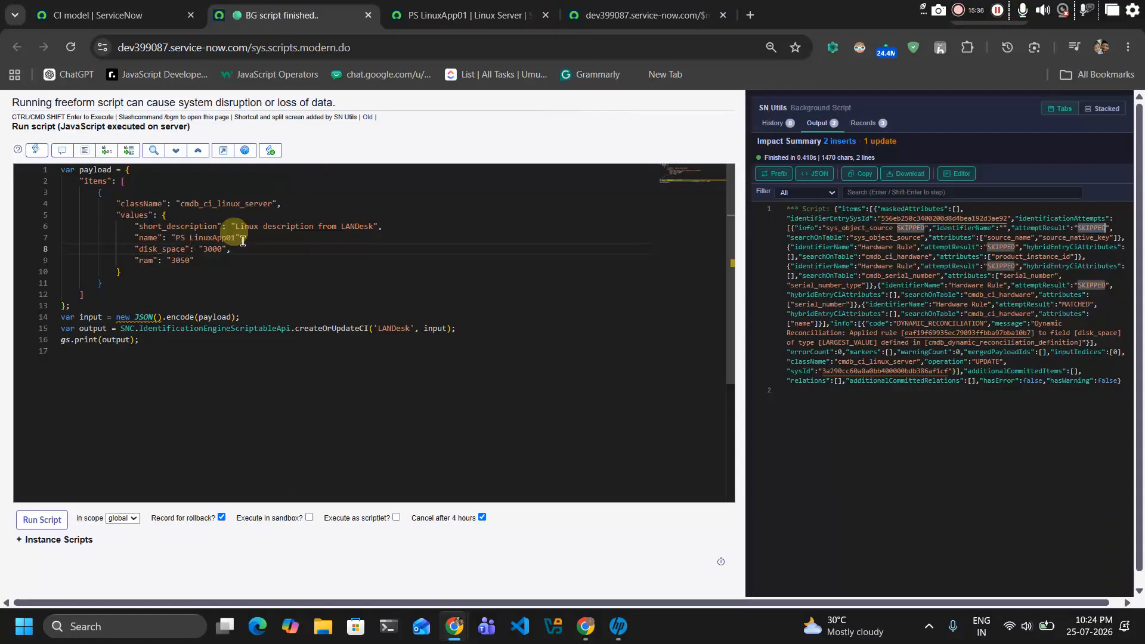
left_click(140, 6)
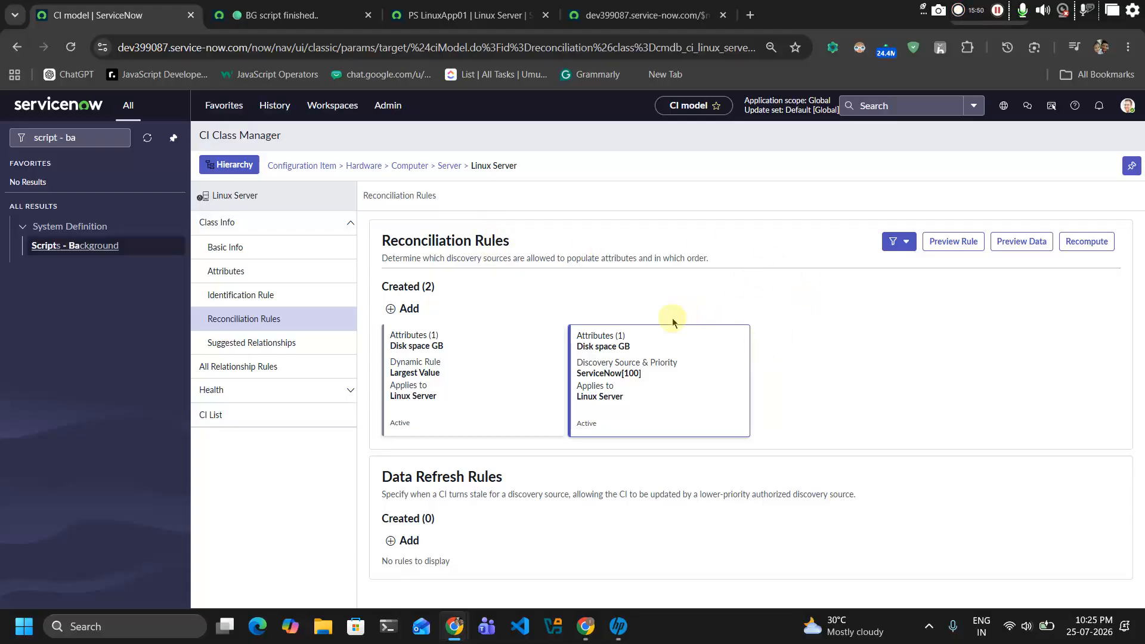
left_click(332, 5)
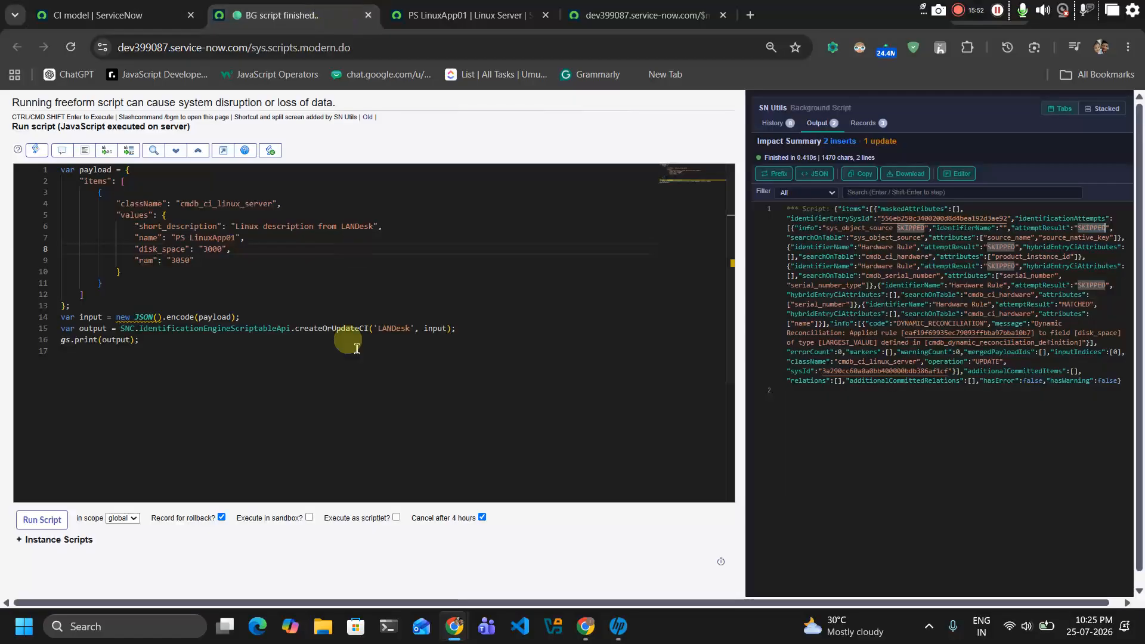
Replace LANDesk with "SeriviceNow" in both the script's short_description and the createOrUpdateCI source
triple_click(351, 225)
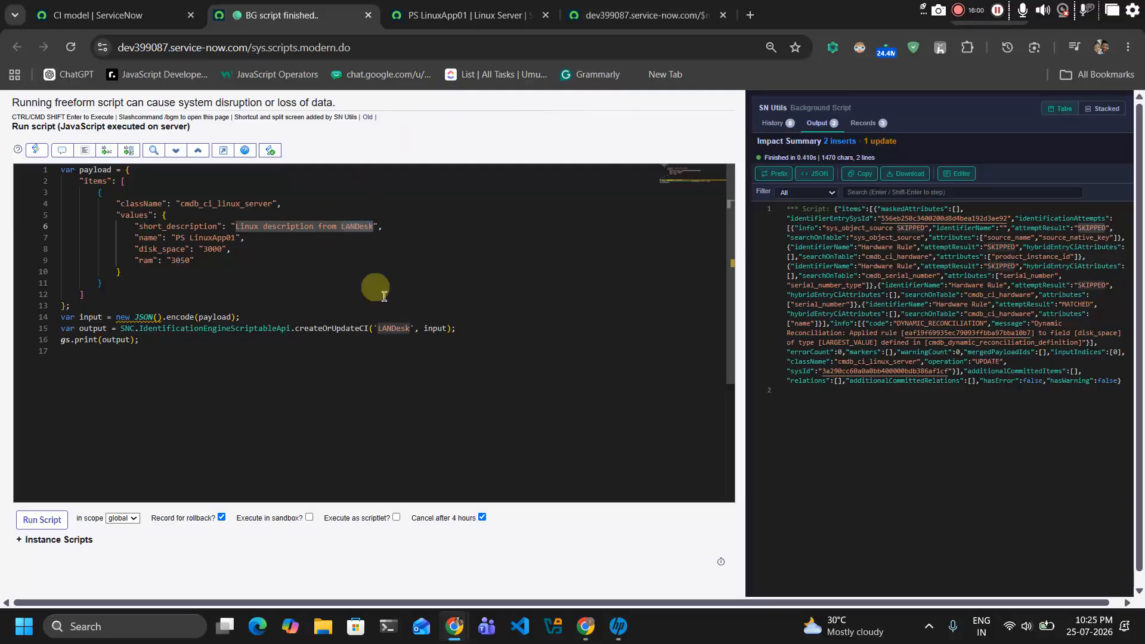
left_click_drag(398, 336, 399, 331)
double_click(399, 330)
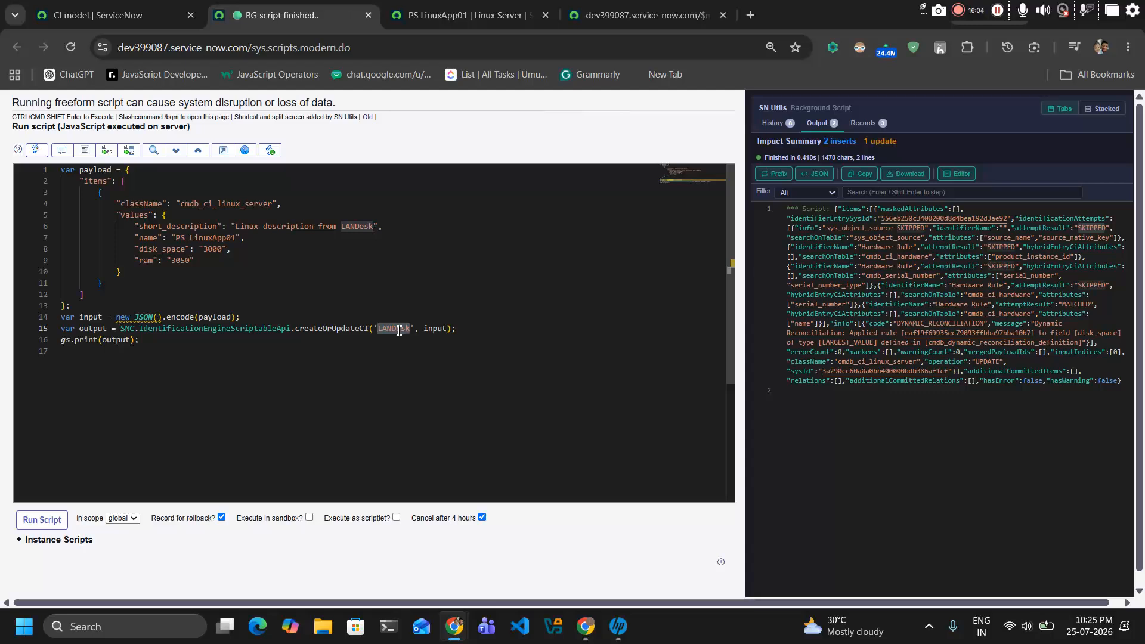
type("Ser")
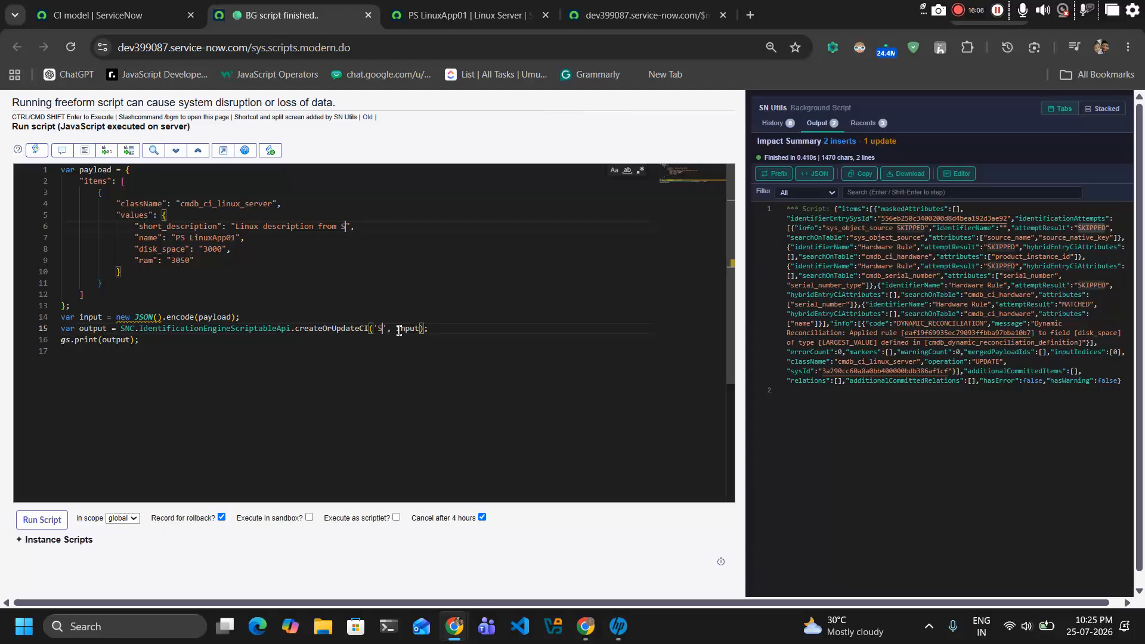
type("iviceNow")
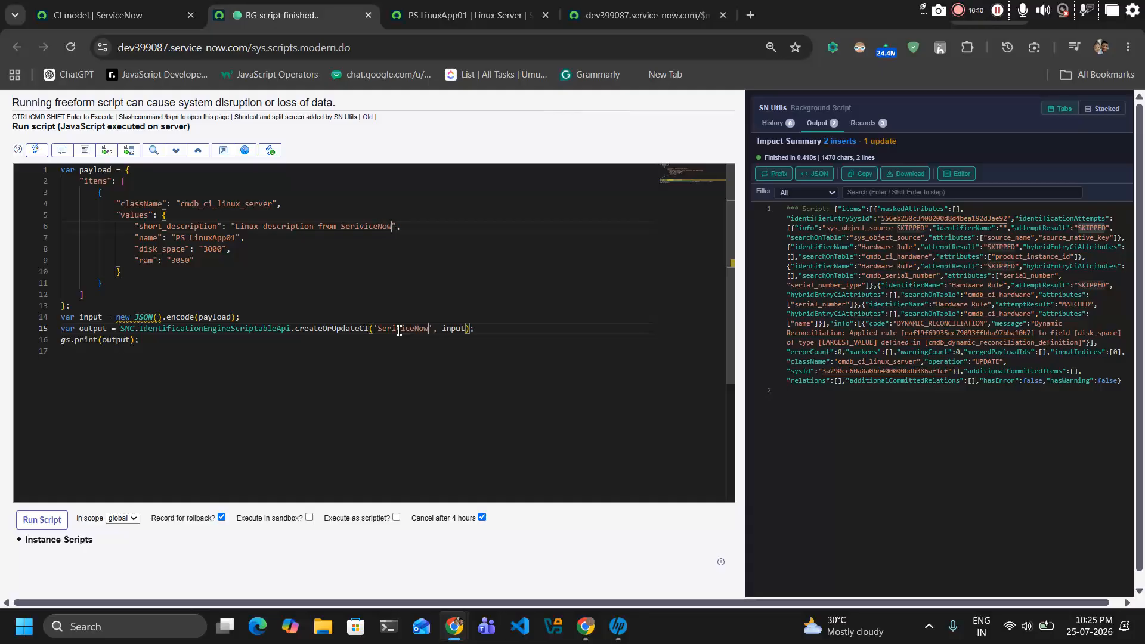
Set the script's disk_space to "150" and run the background script
double_click(215, 249)
type("3")
type("150")
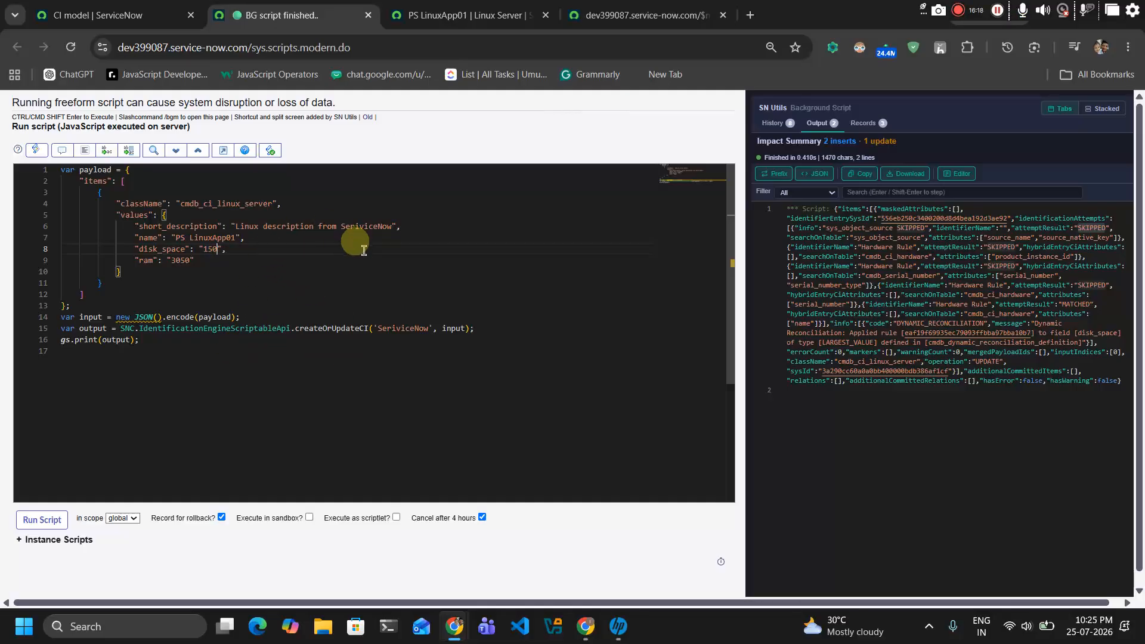
double_click(188, 260)
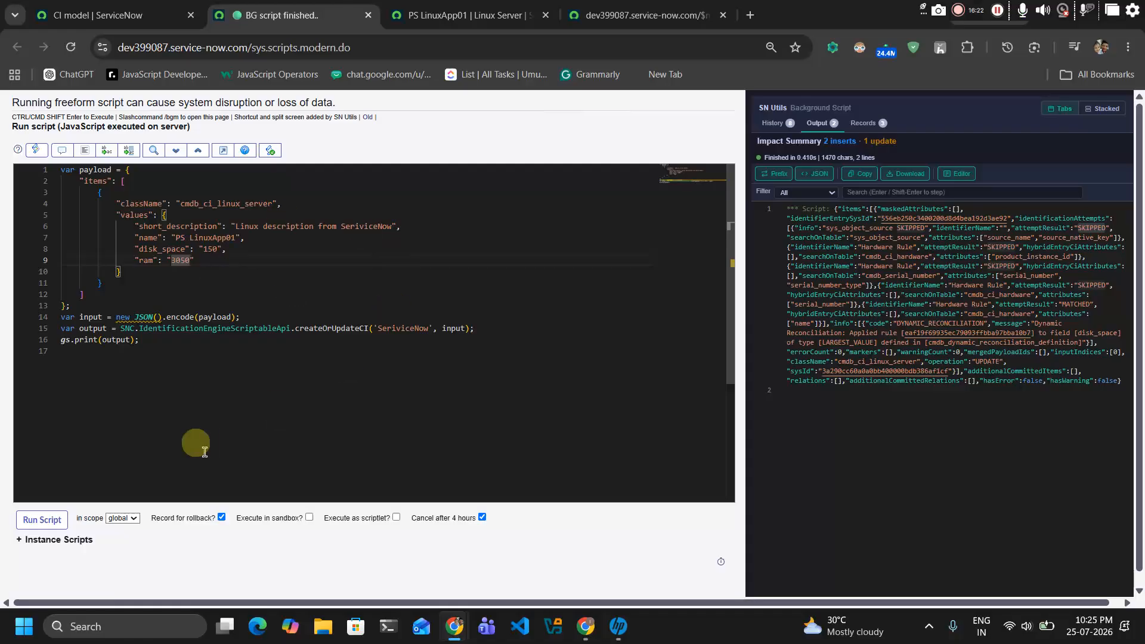
left_click(42, 519)
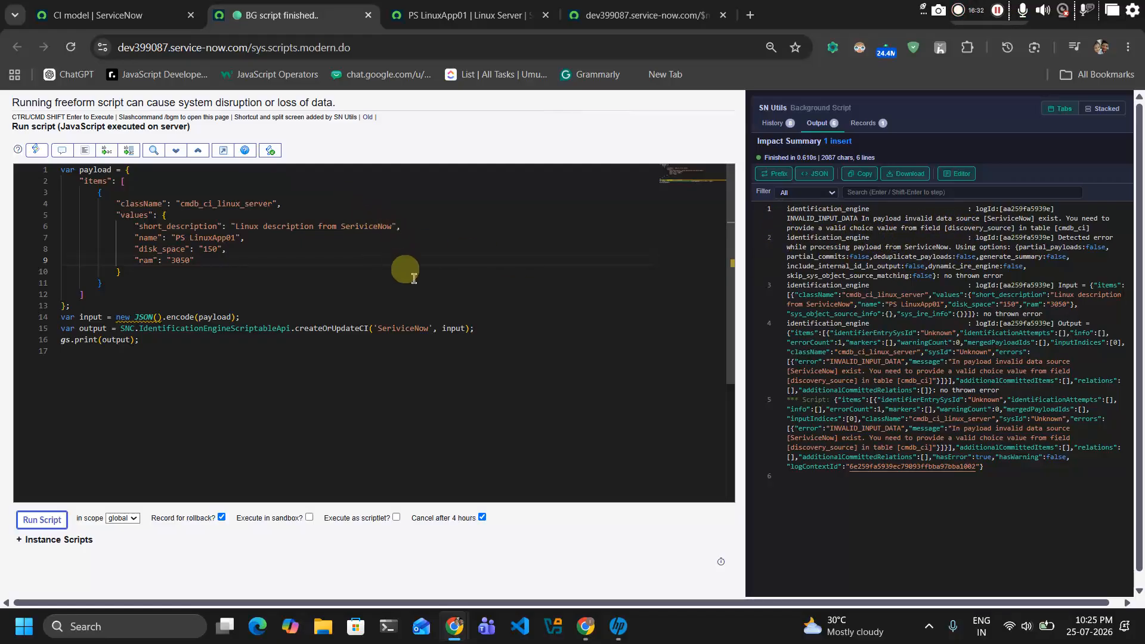
Correct the misspelled source name in the createOrUpdateCI call to ServiceNow
double_click(410, 328)
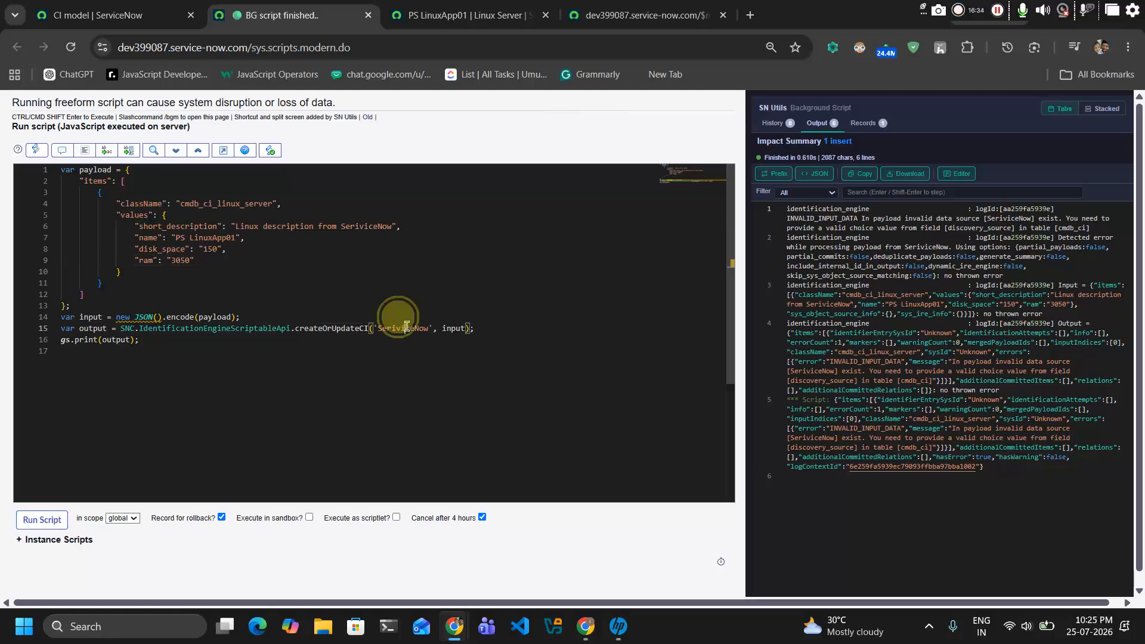
key("BackSpace")
key("BackSpace")
key("BackSpace")
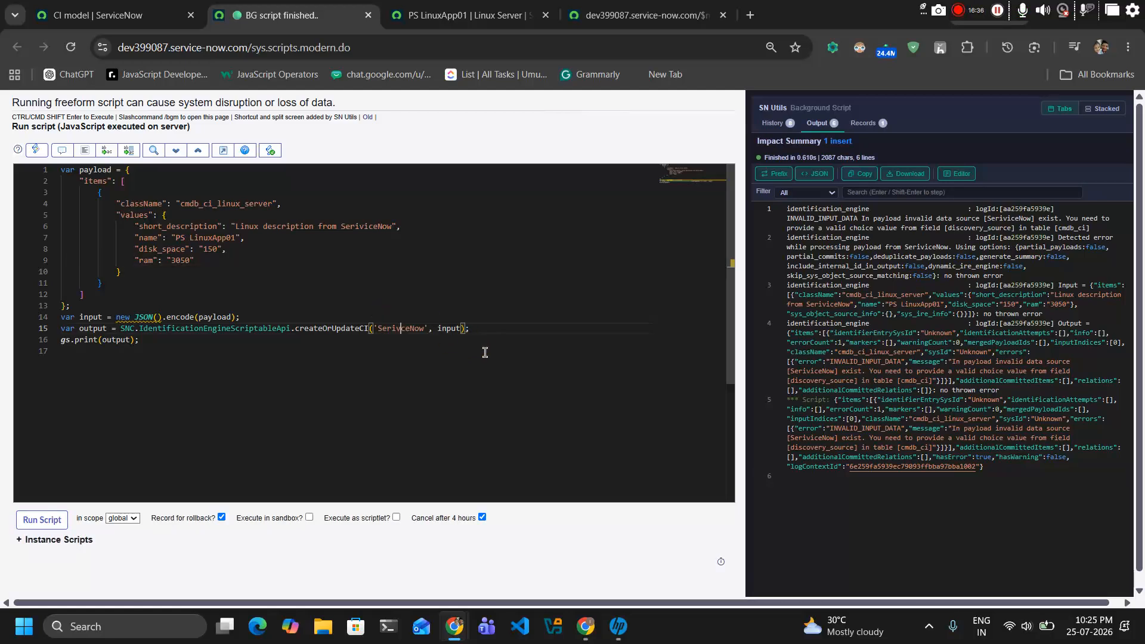
type("vi")
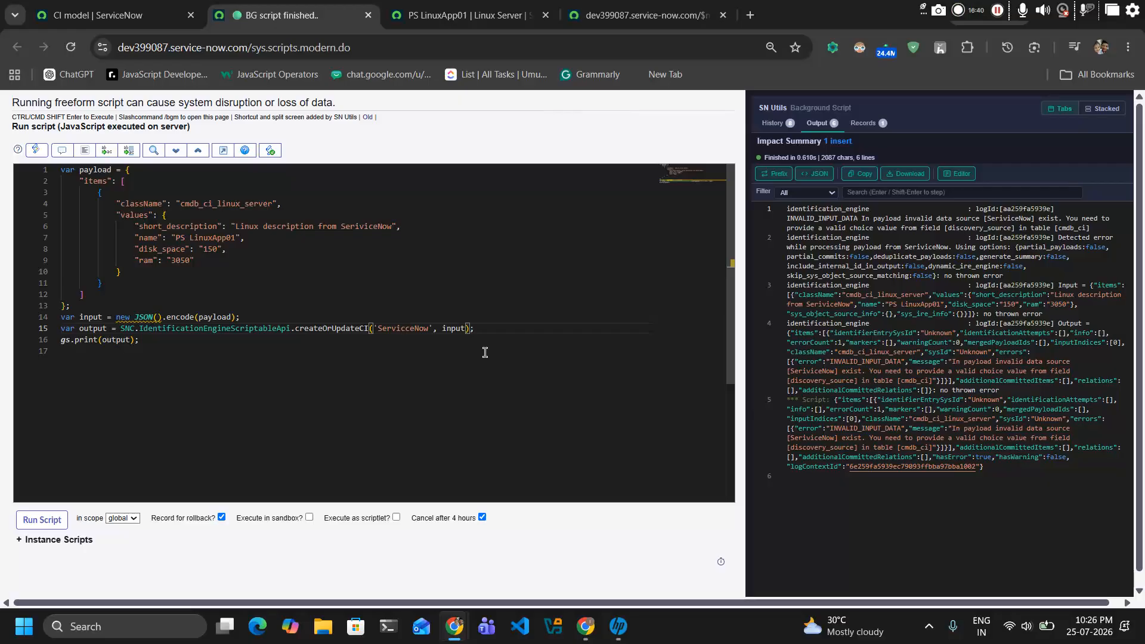
type("ce")
key("Delete")
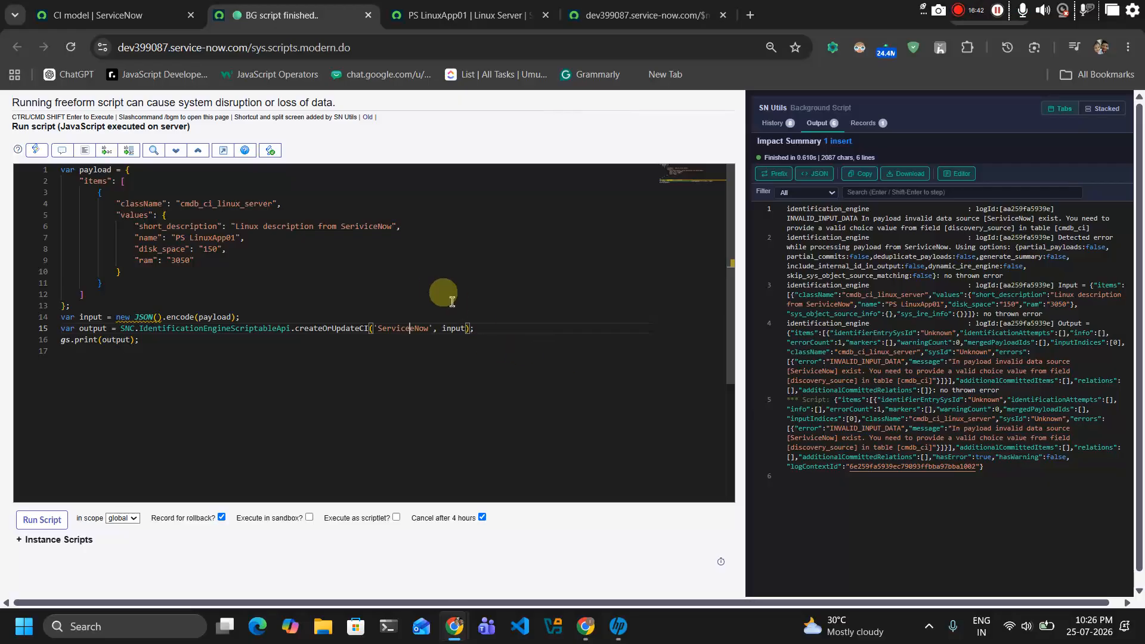
Copy the corrected ServiceNow name into the short_description text and rerun the background script
double_click(398, 329)
key("ctrl+c")
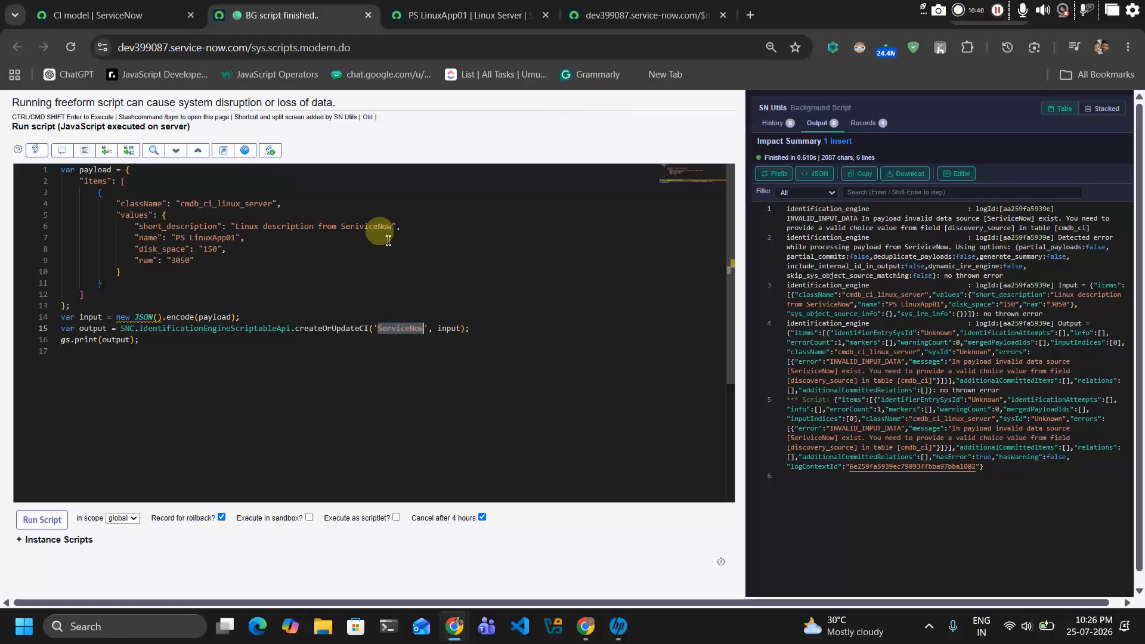
double_click(363, 225)
key("ctrl+v")
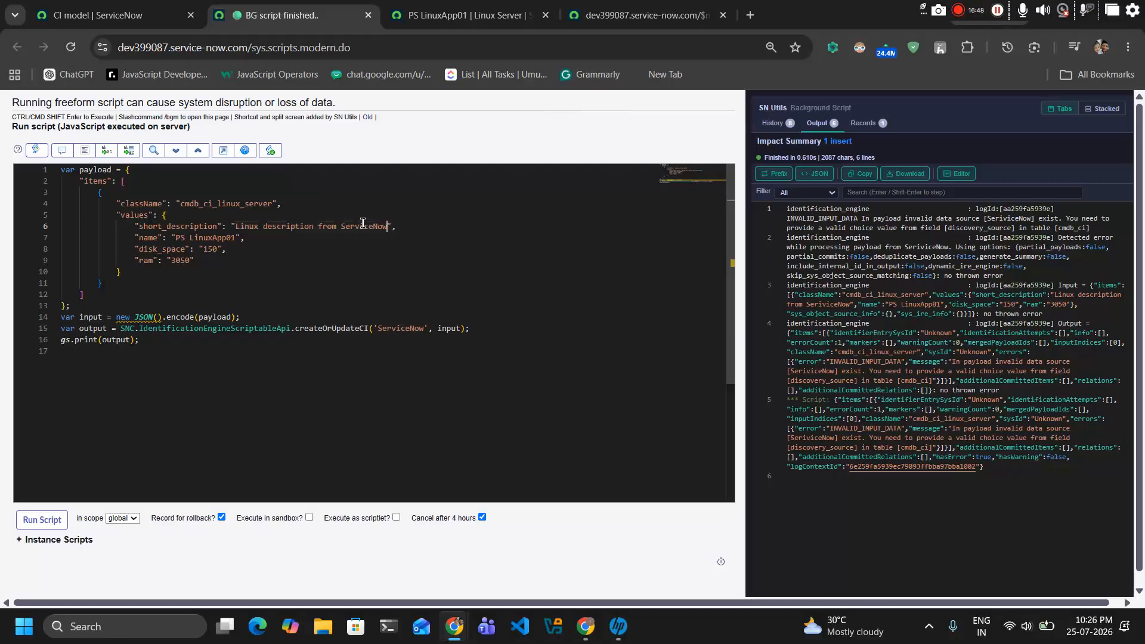
left_click(41, 521)
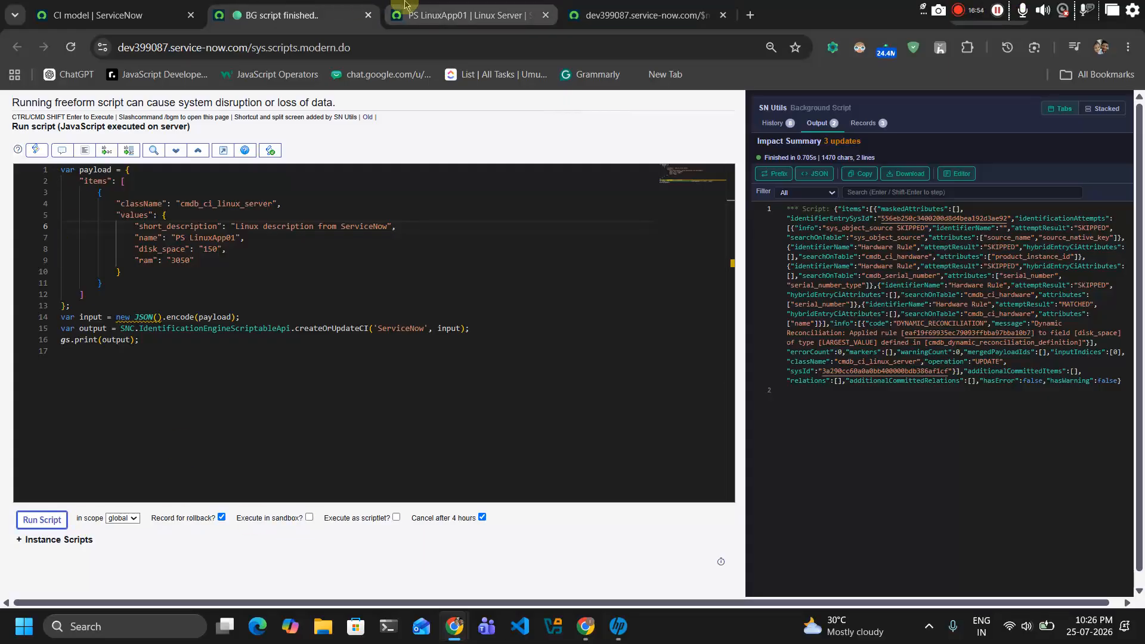
Check the Description and Disk space fields on the PS LinuxApp01 record after the ServiceNow run
left_click(438, 6)
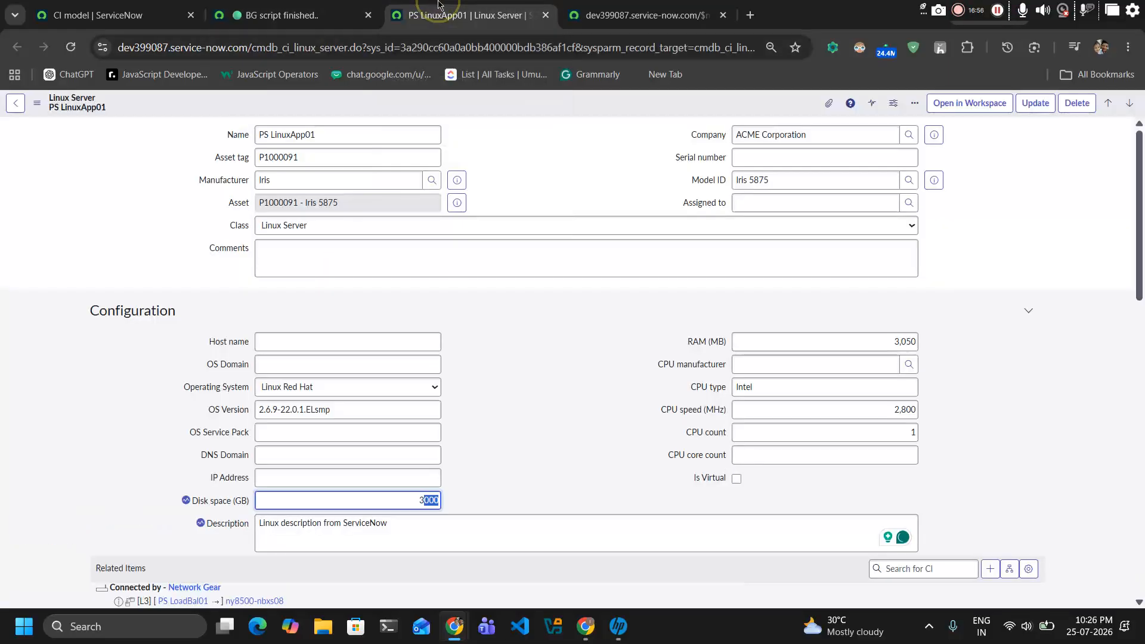
left_click(508, 469)
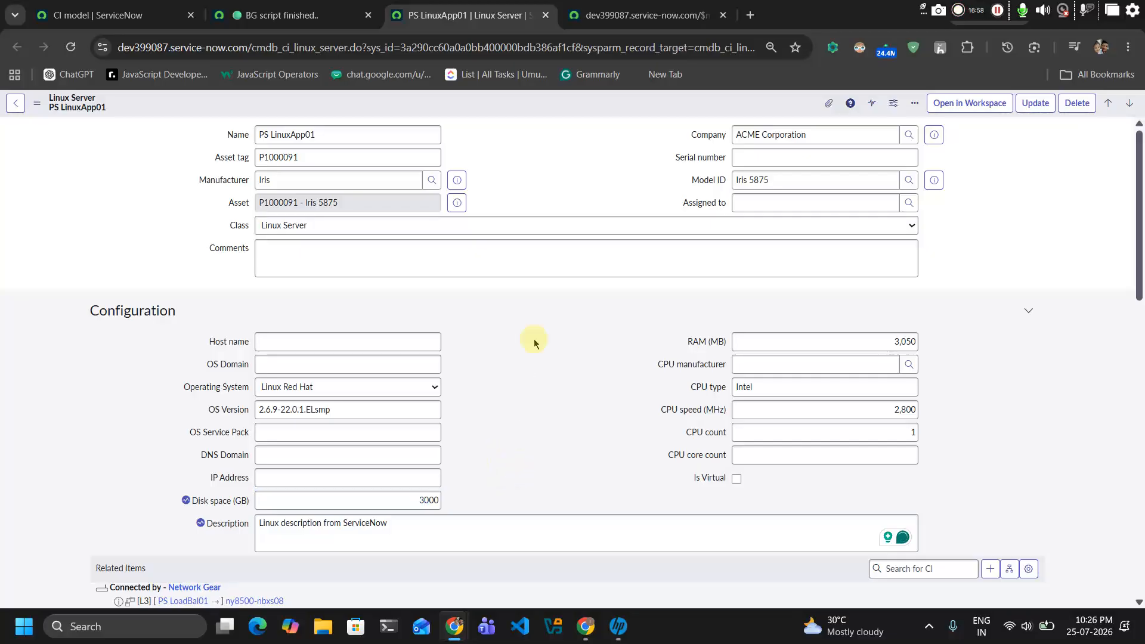
scroll(501, 340, "down", 3)
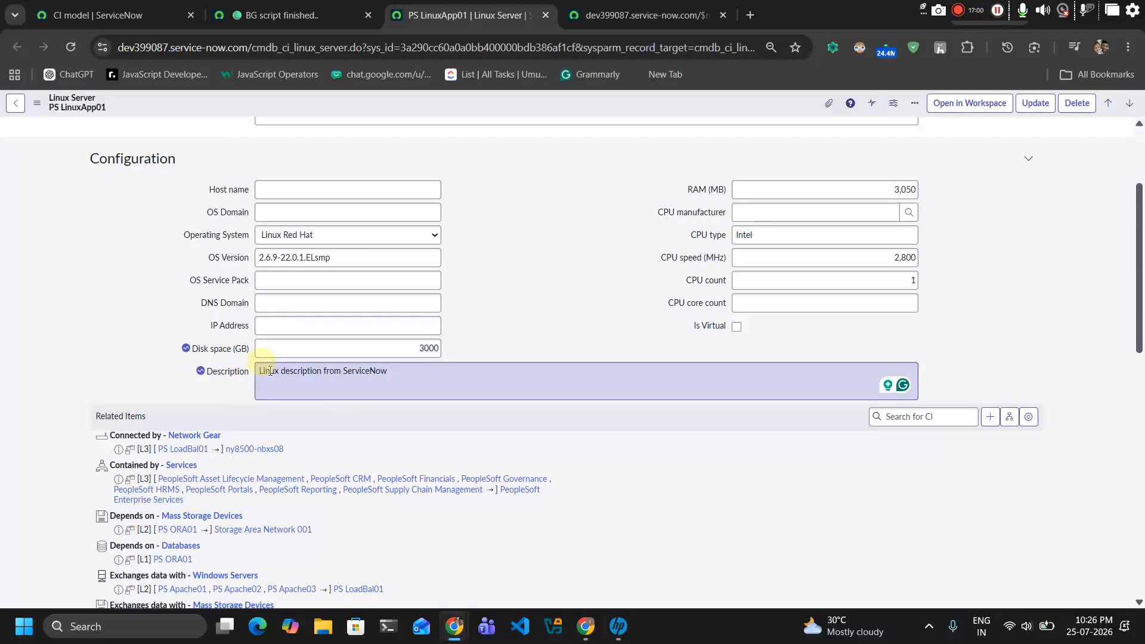
left_click_drag(269, 370, 401, 379)
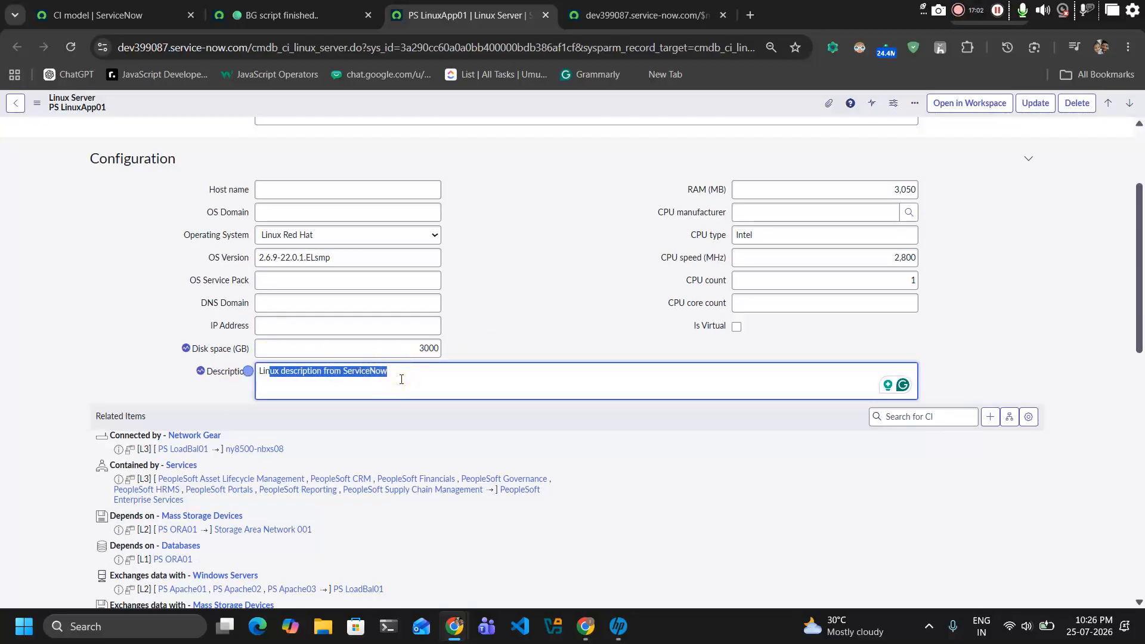
left_click(410, 348)
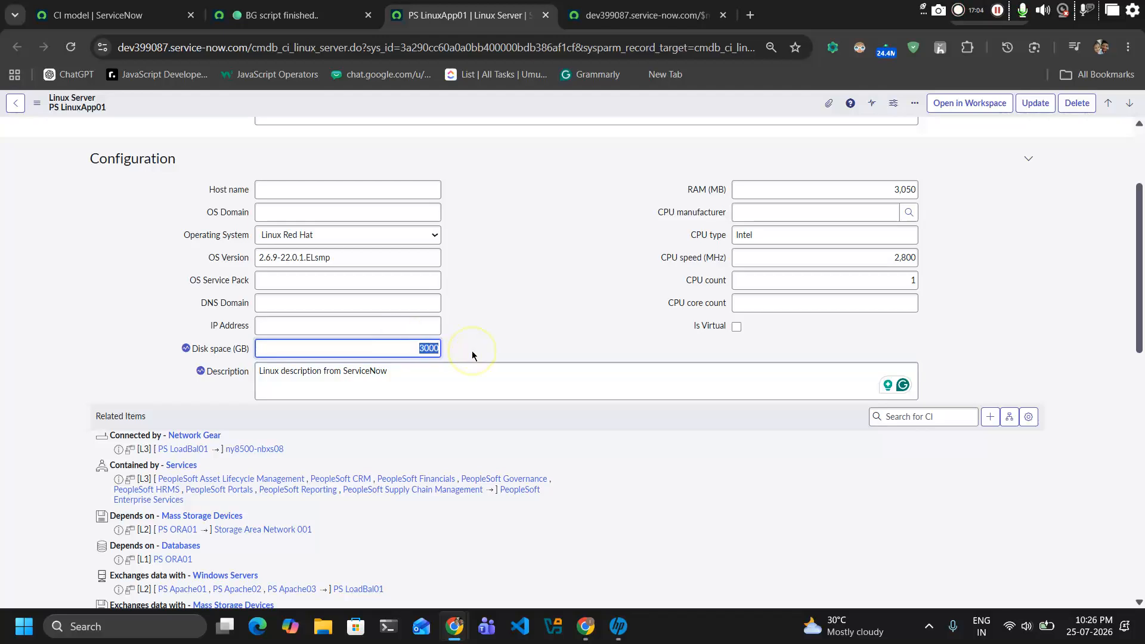
Reload the PS LinuxApp01 data preview, filter its attributes by "disk", and compare the ServiceNow and LANDesk Disk space values
left_click(641, 15)
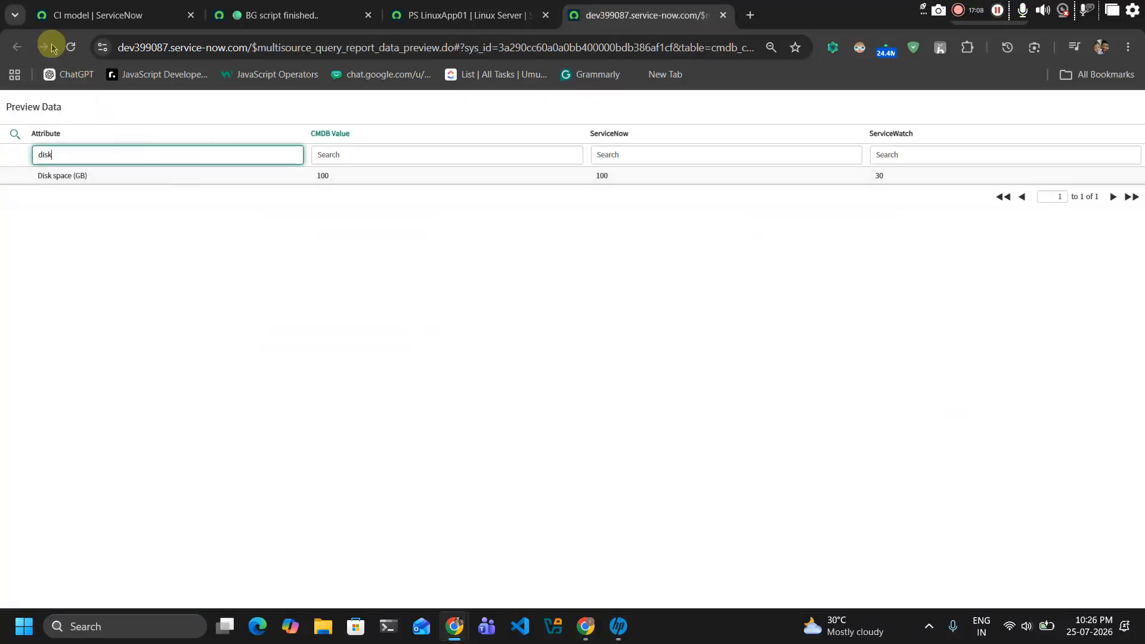
left_click(58, 24)
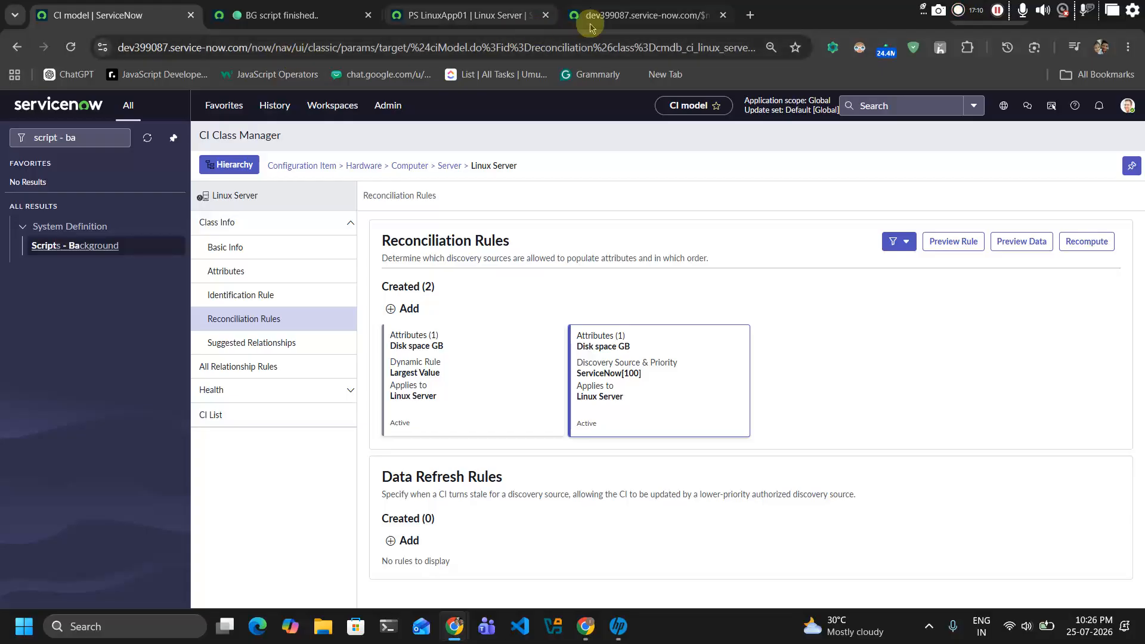
left_click(646, 13)
left_click(69, 46)
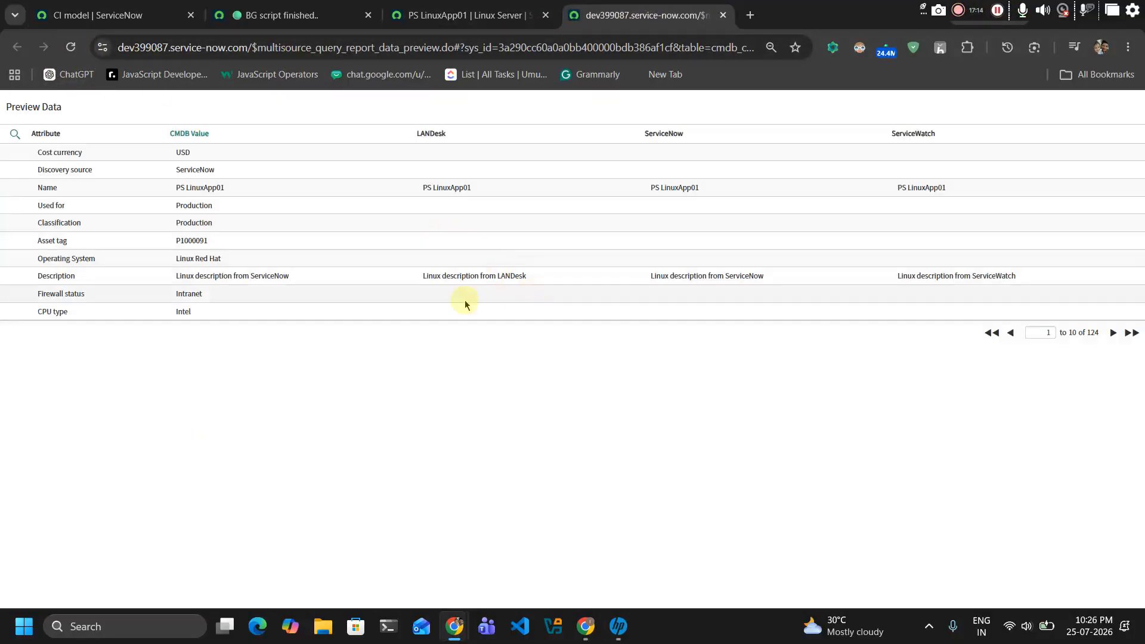
left_click(15, 134)
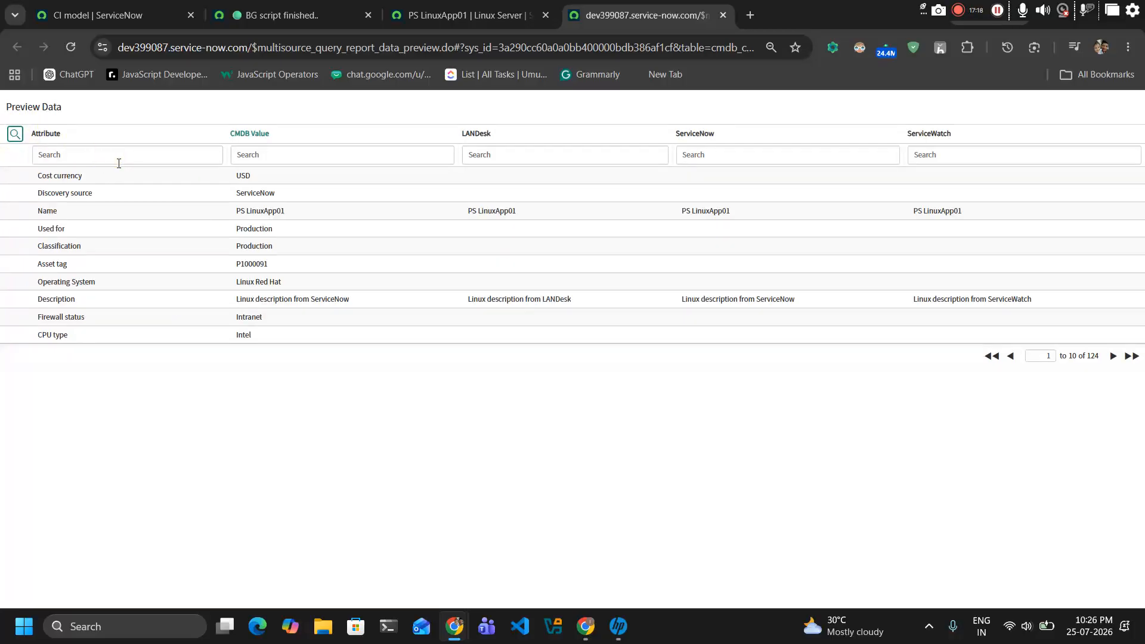
left_click(96, 162)
type("disk")
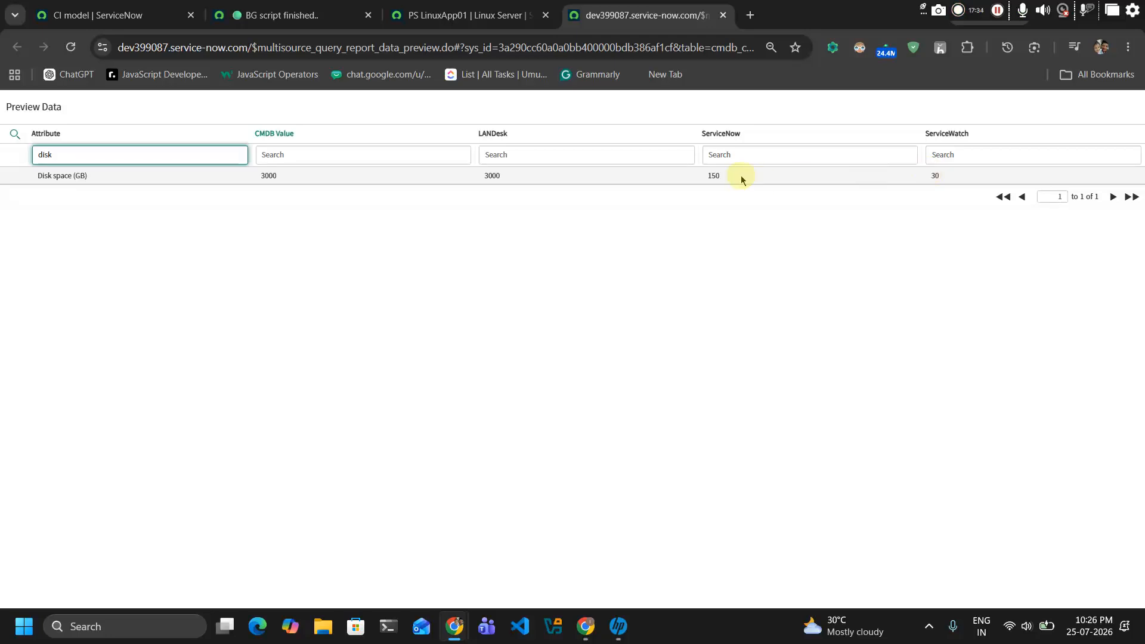
double_click(707, 182)
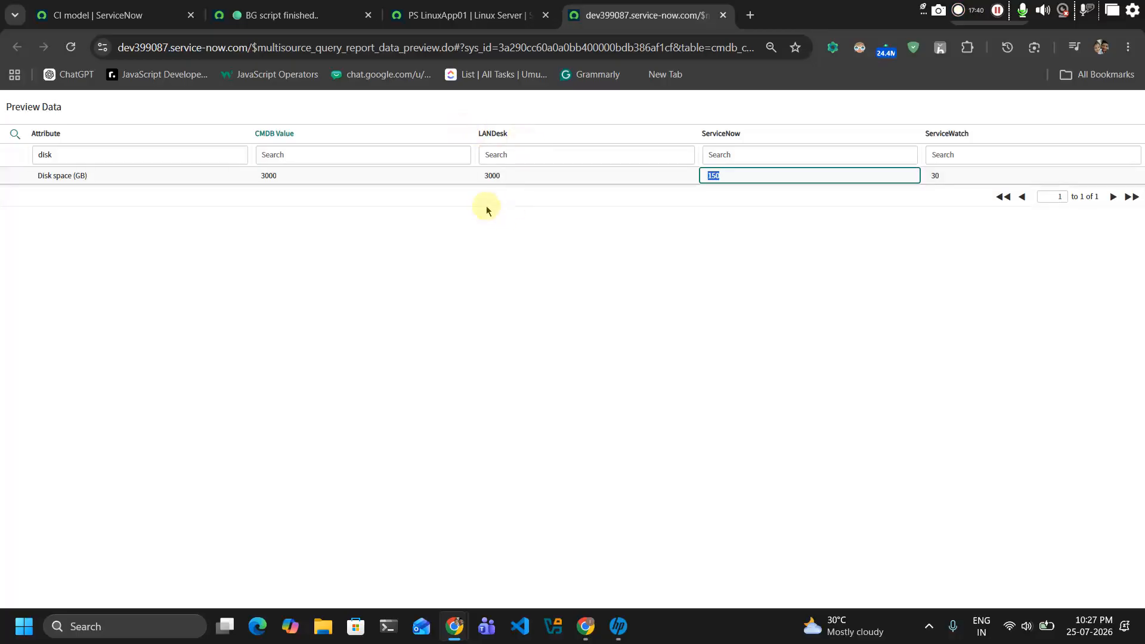
double_click(499, 177)
Compare Linux Server's Largest Value and ServiceNow Disk space rules with the script payload and the per-source preview values
left_click(274, 15)
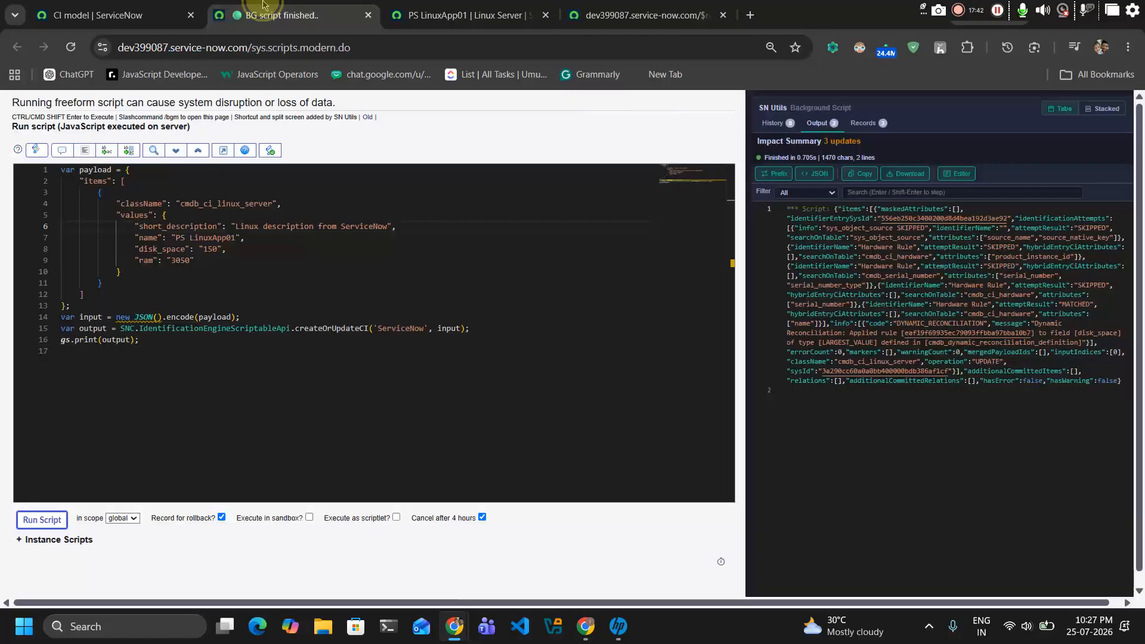
left_click(136, 6)
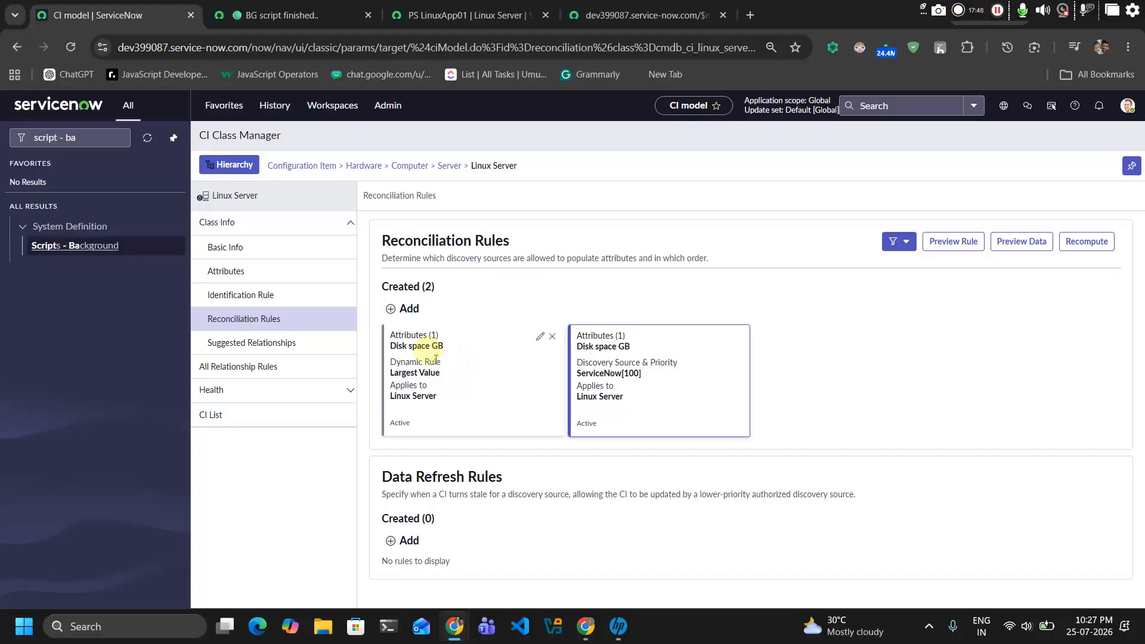
left_click_drag(443, 373, 395, 374)
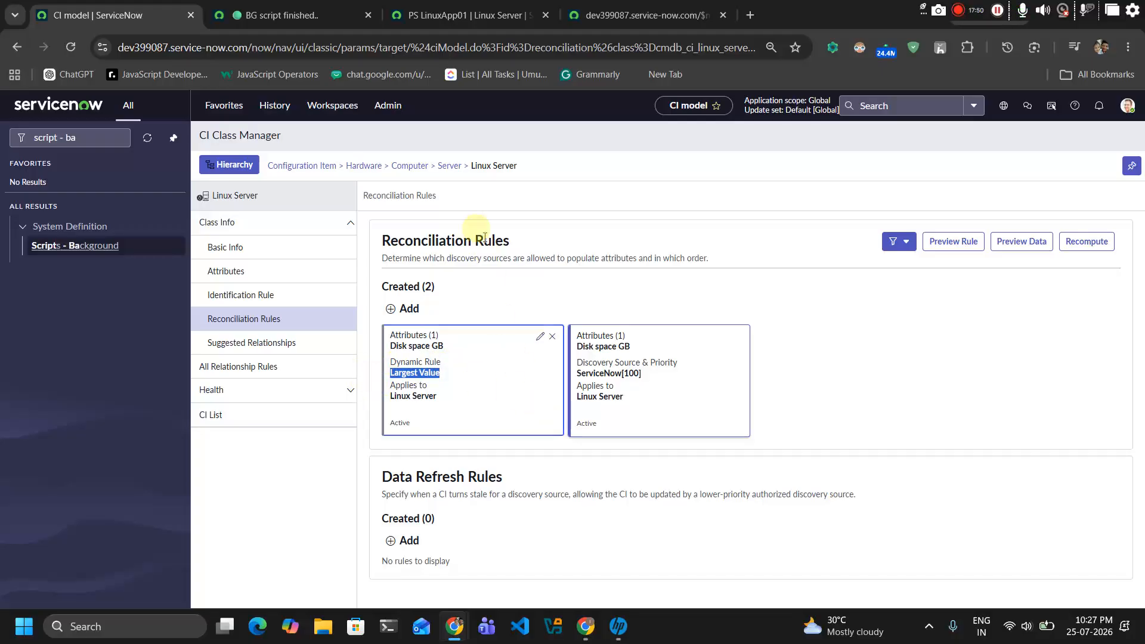
left_click(602, 14)
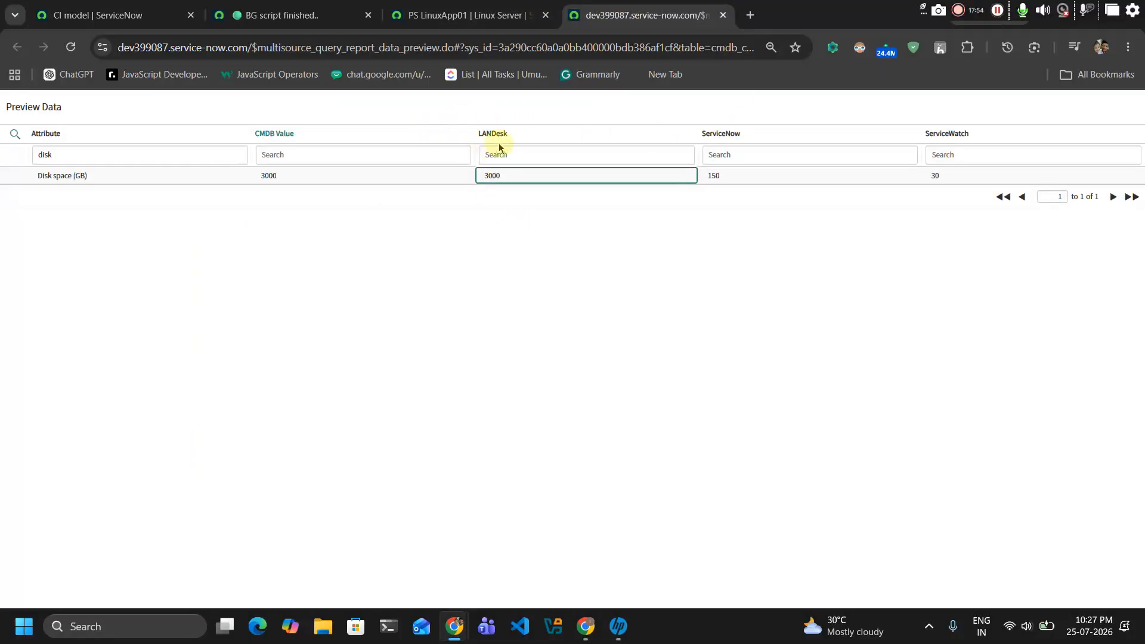
left_click(467, 119)
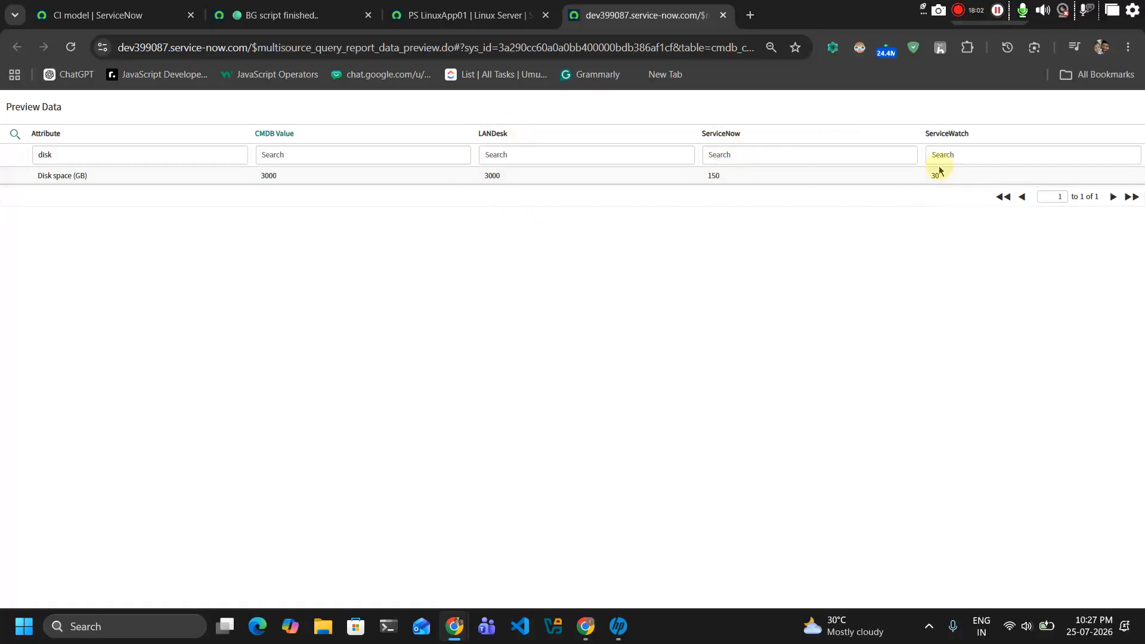
left_click(248, 5)
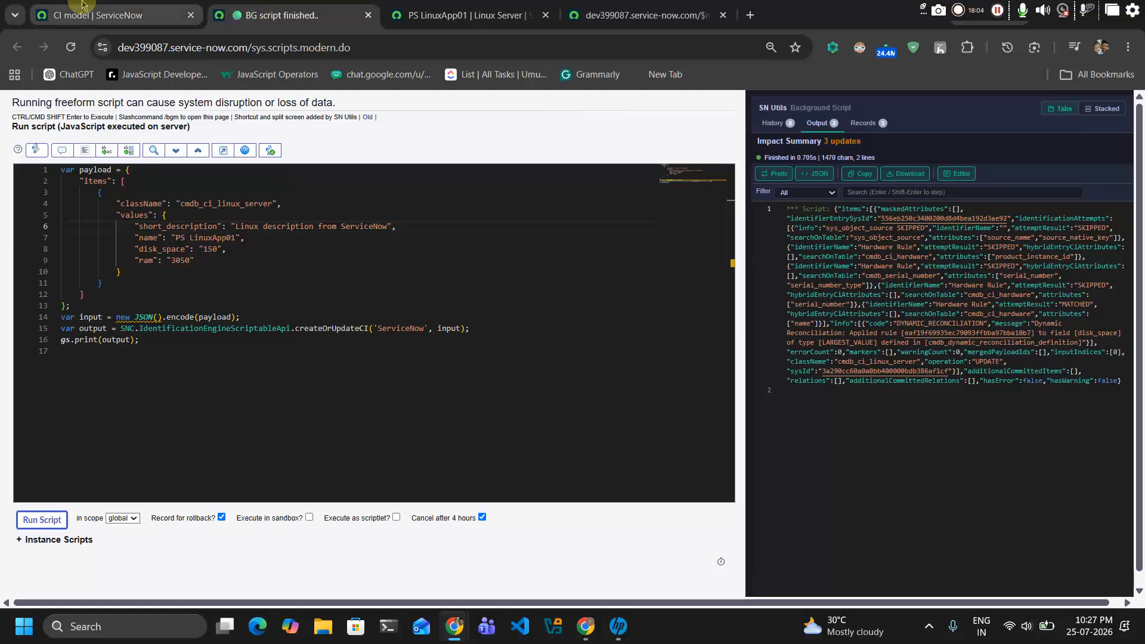
left_click(119, 14)
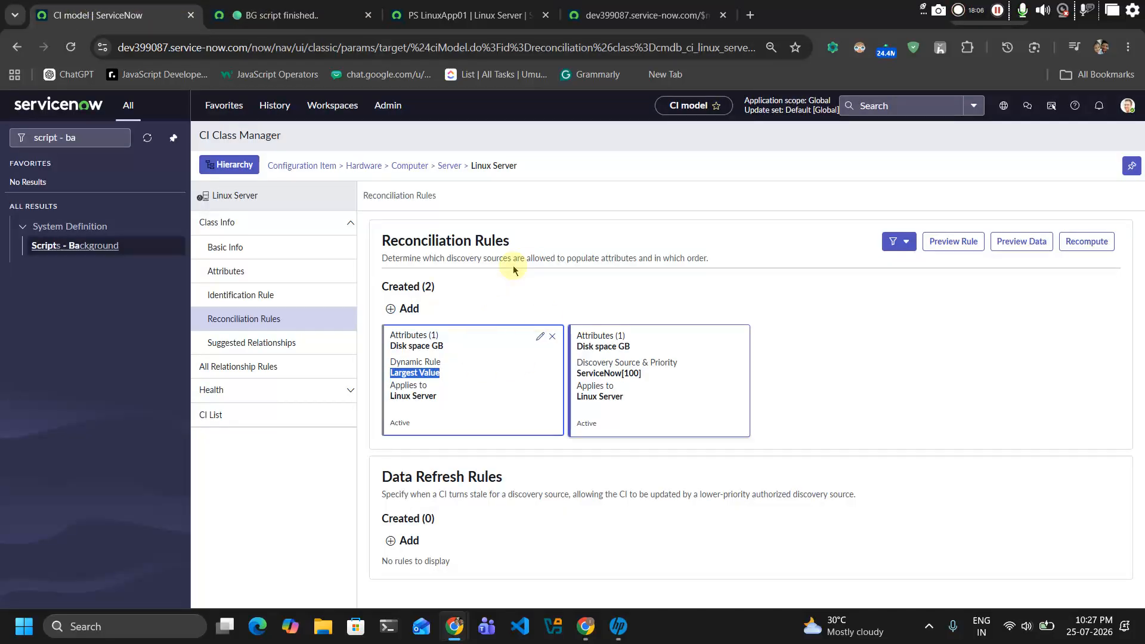
left_click(566, 303)
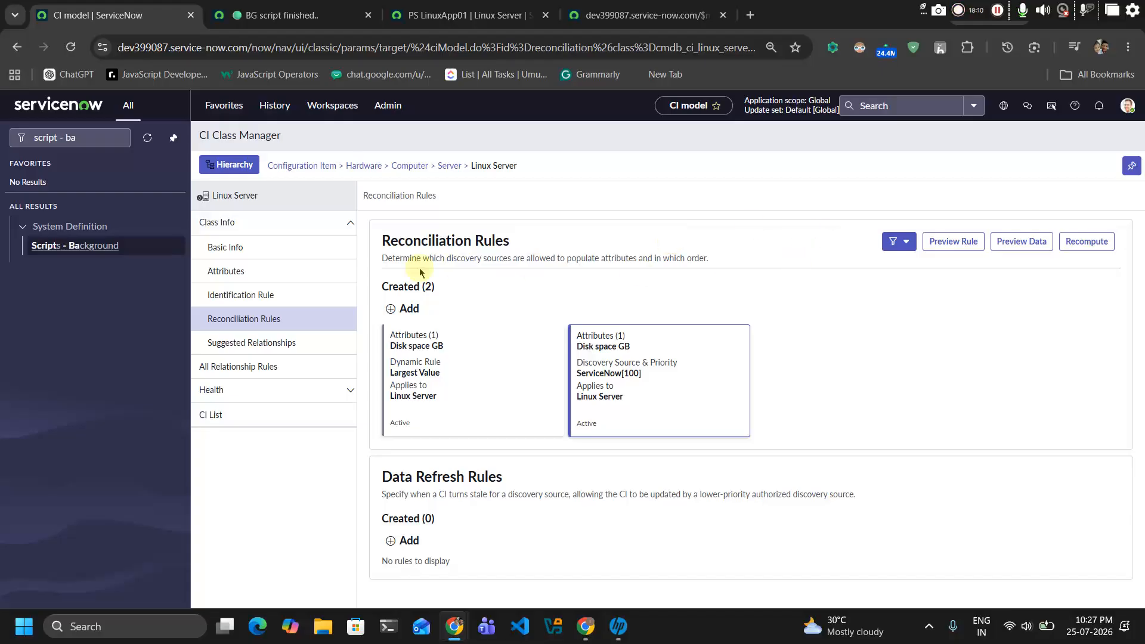
Start adding another reconciliation rule for the Linux Server class
left_click(402, 307)
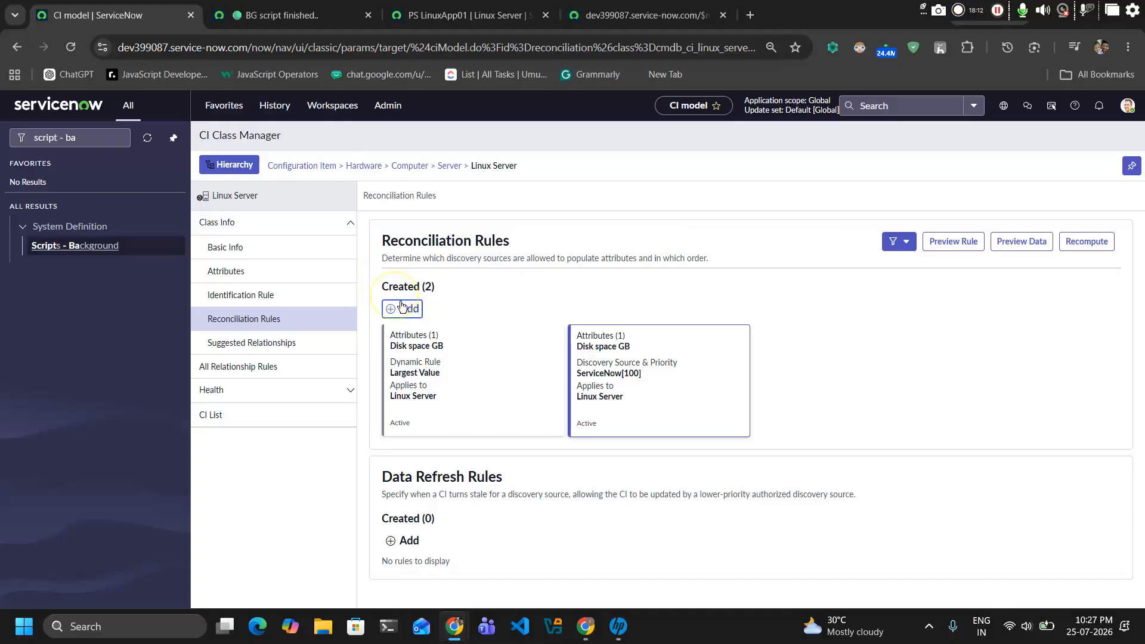